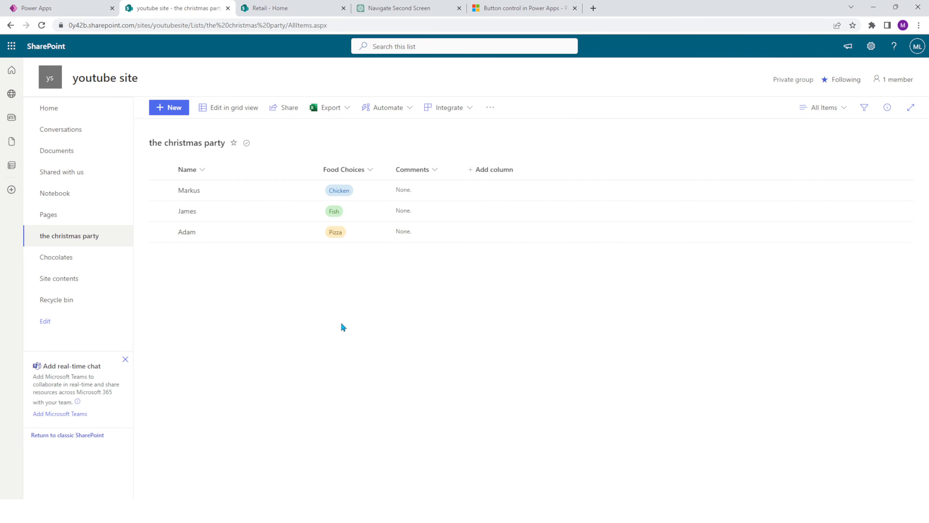
- Open the Chocolates list on the youtube site and review its items and columns
click(72, 256)
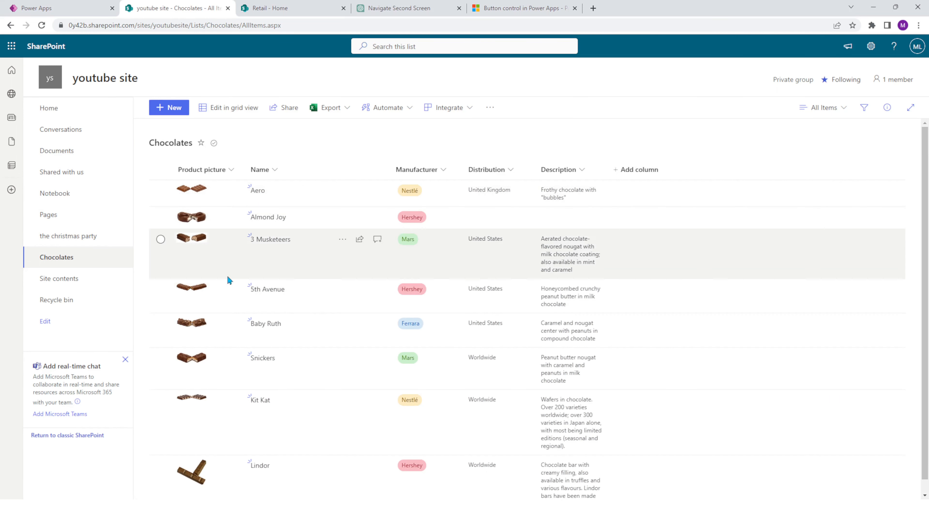
scroll(220, 247, down, 1)
scroll(213, 376, up, 1)
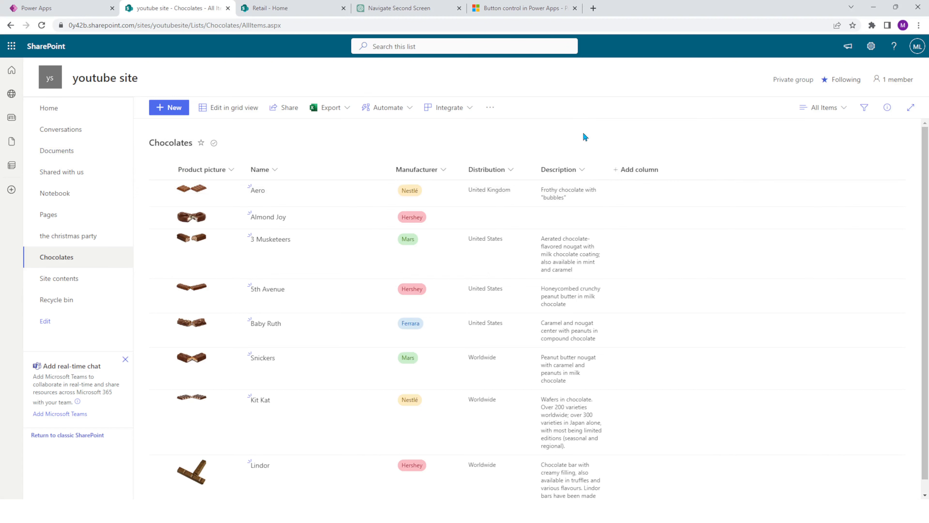
- Switch to Power Apps and insert a vertical gallery on the first screen, dismissing its data source prompt
click(86, 7)
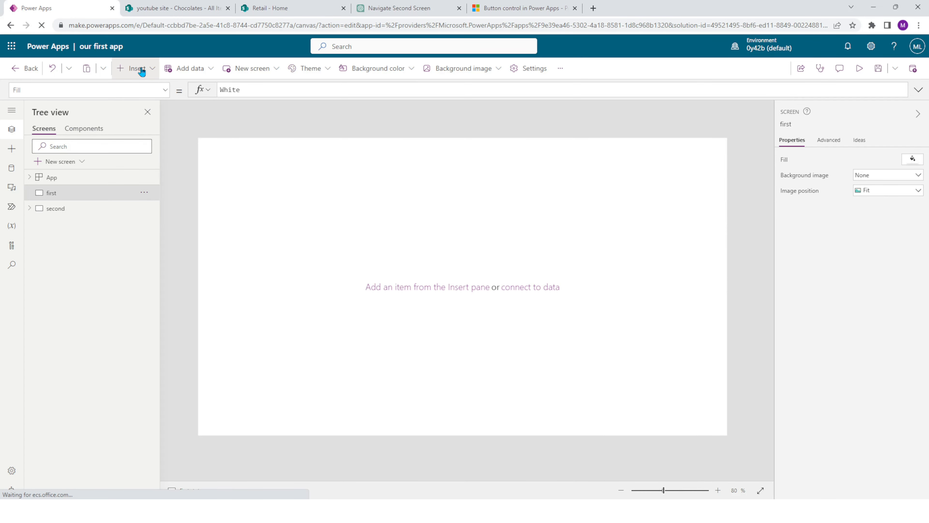
click(152, 69)
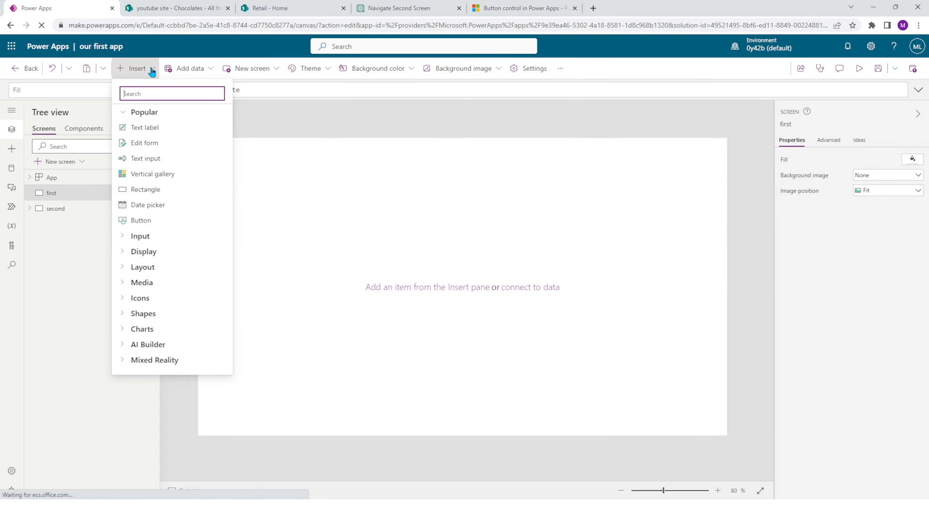
click(160, 177)
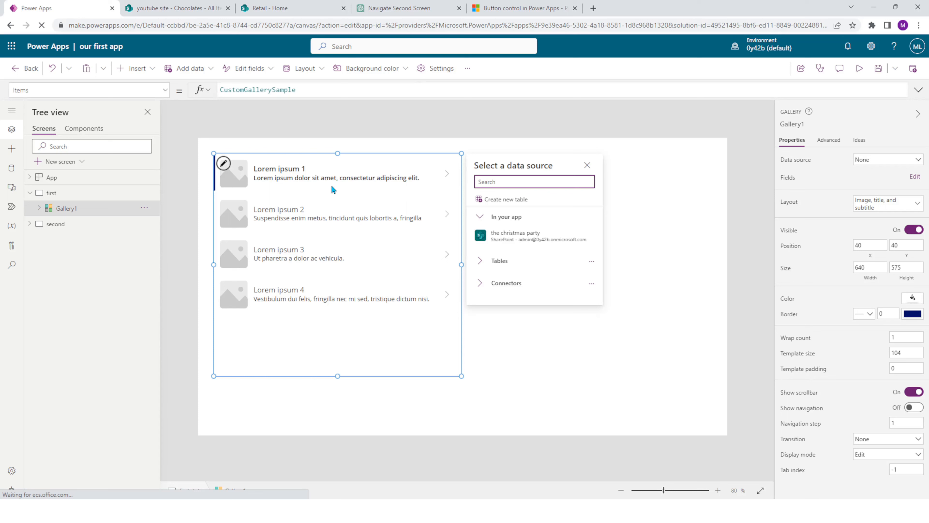
mouse_move(530, 237)
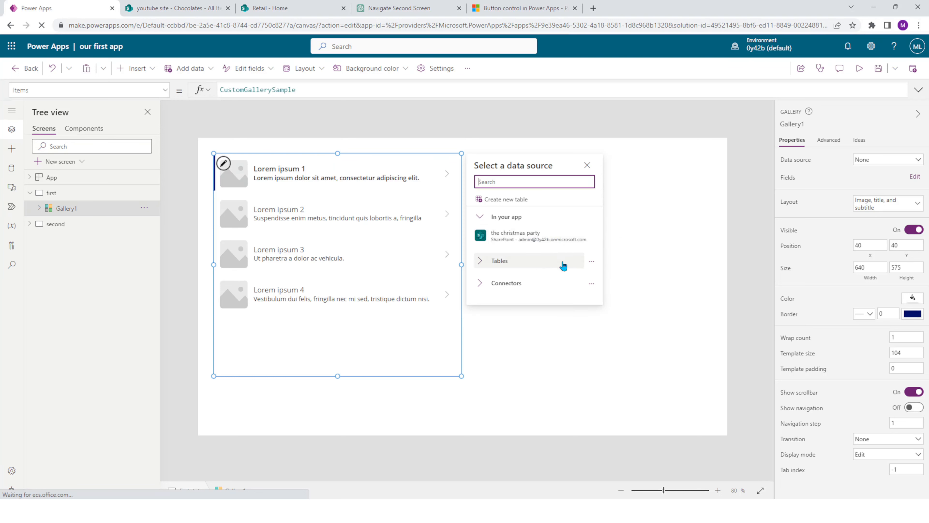
click(549, 327)
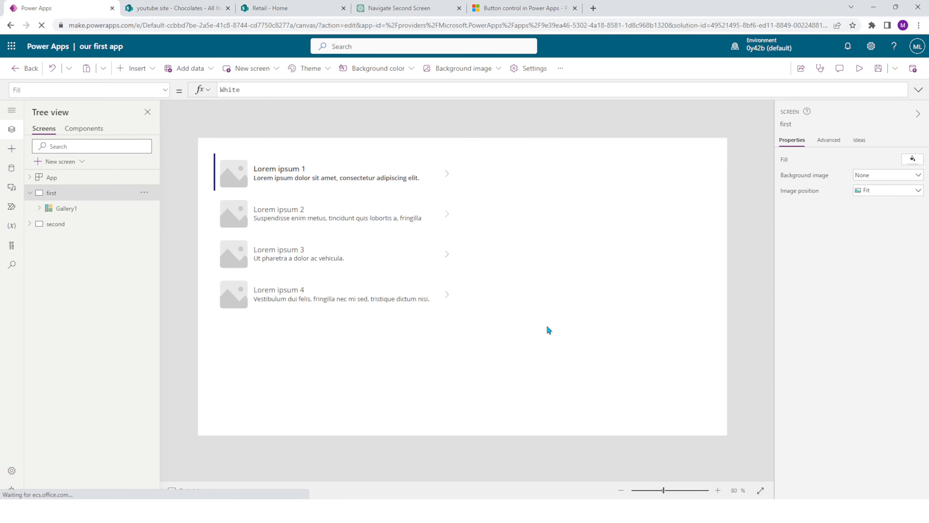
- Add the Chocolates list from the youtube site to the app's data through the existing SharePoint connection
click(11, 169)
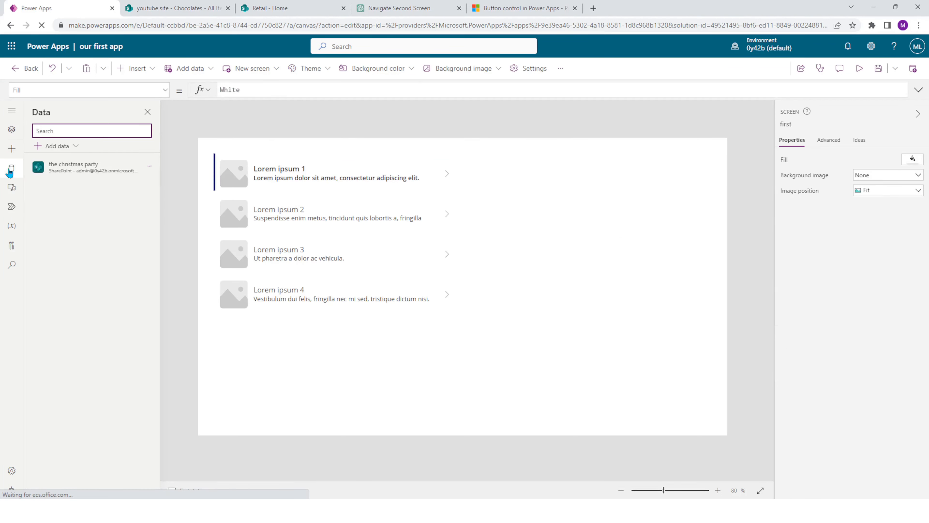
click(56, 147)
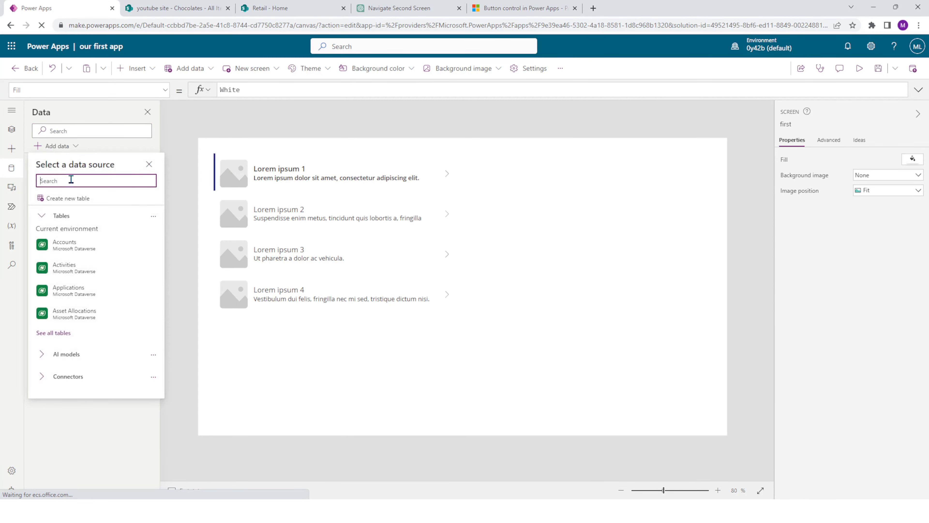
text(sharepoint)
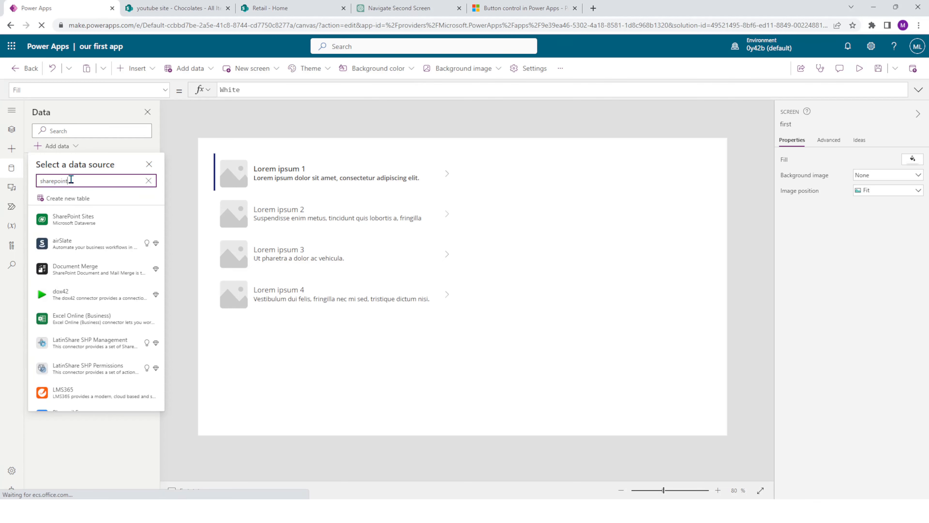
scroll(91, 265, down, 5)
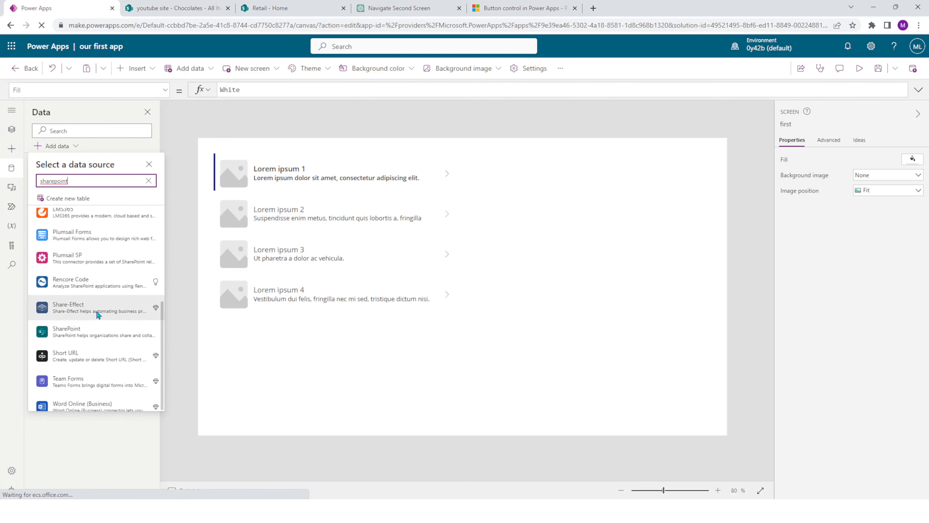
click(91, 332)
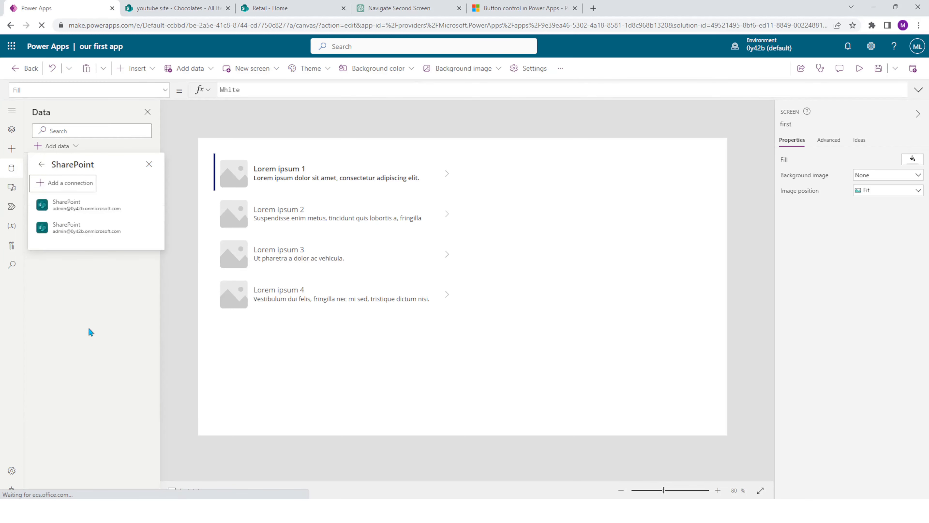
click(88, 209)
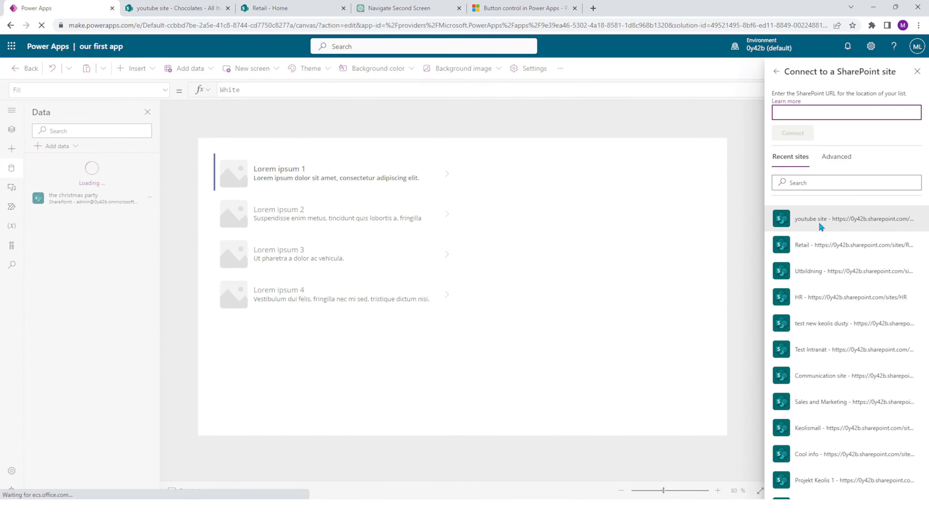
click(818, 221)
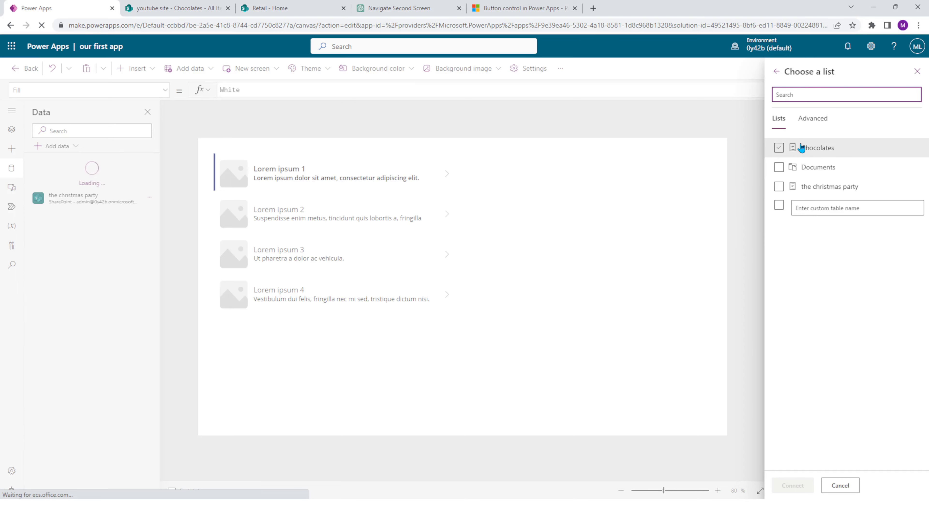
click(800, 147)
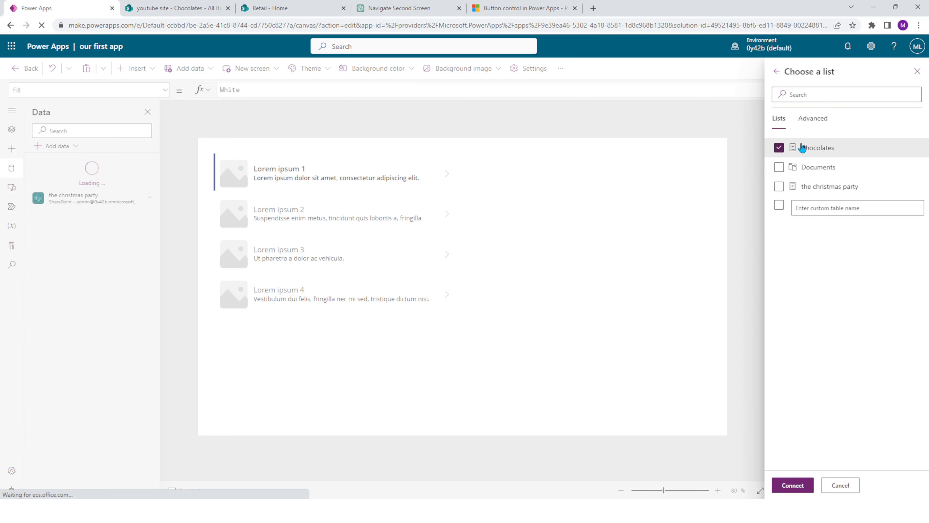
click(803, 486)
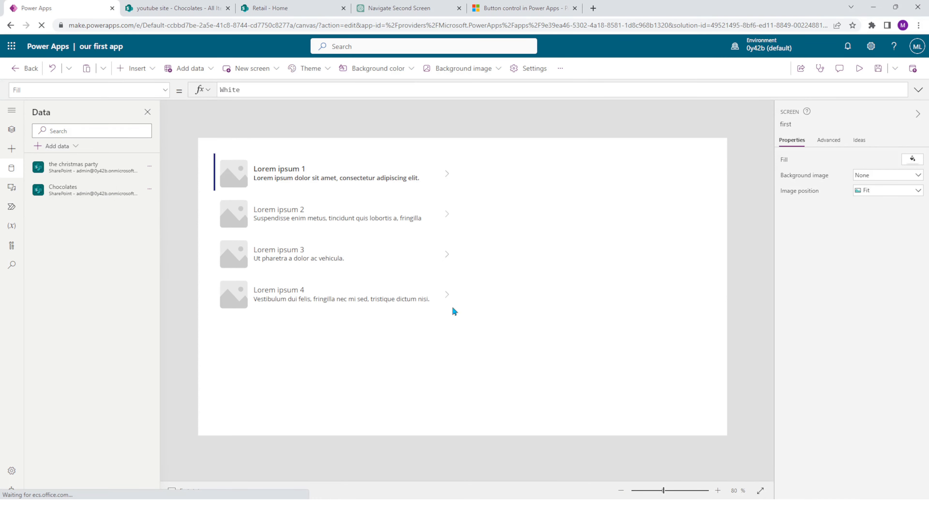
- Set Chocolates as the gallery's data source and move the gallery towards the middle of the screen, at about X 268, Y 72
click(376, 314)
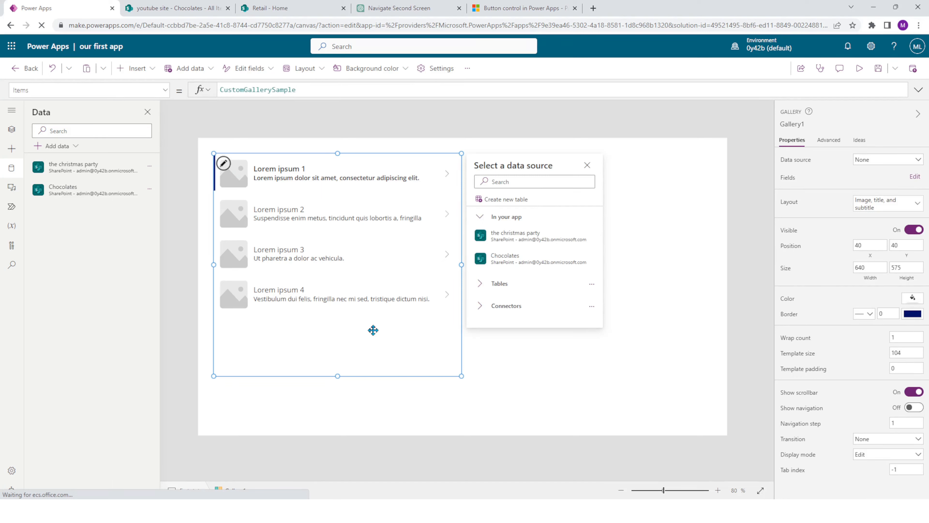
click(517, 260)
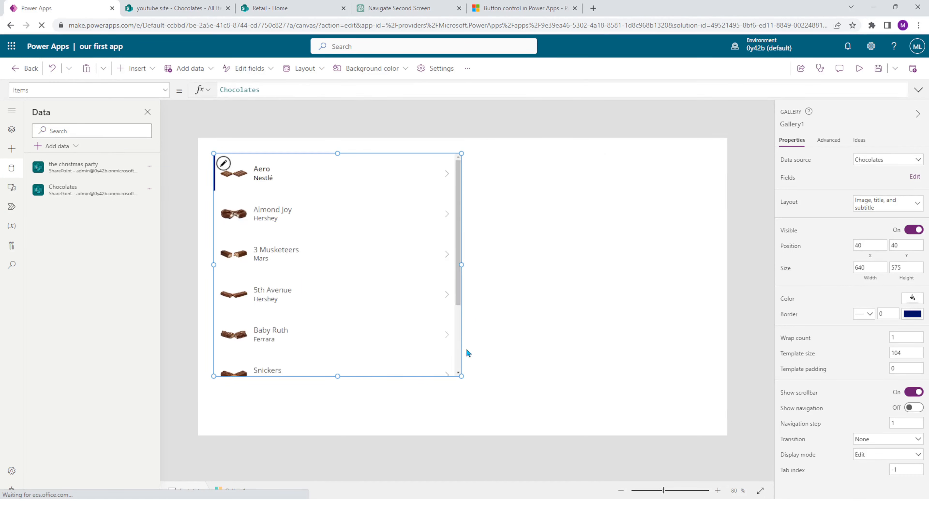
drag(351, 255, 443, 269)
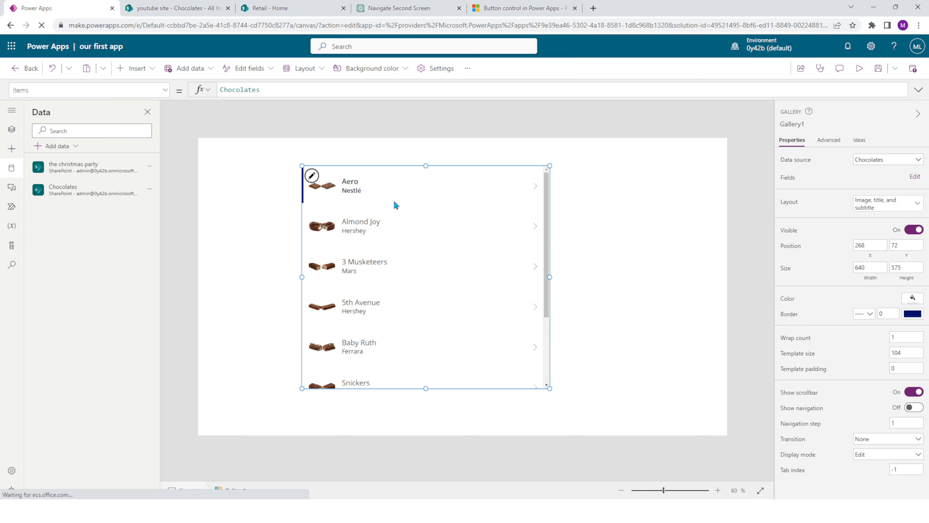
- Widen the gallery to about 1208, place it at about X 52, Y 96, and save the app
click(183, 8)
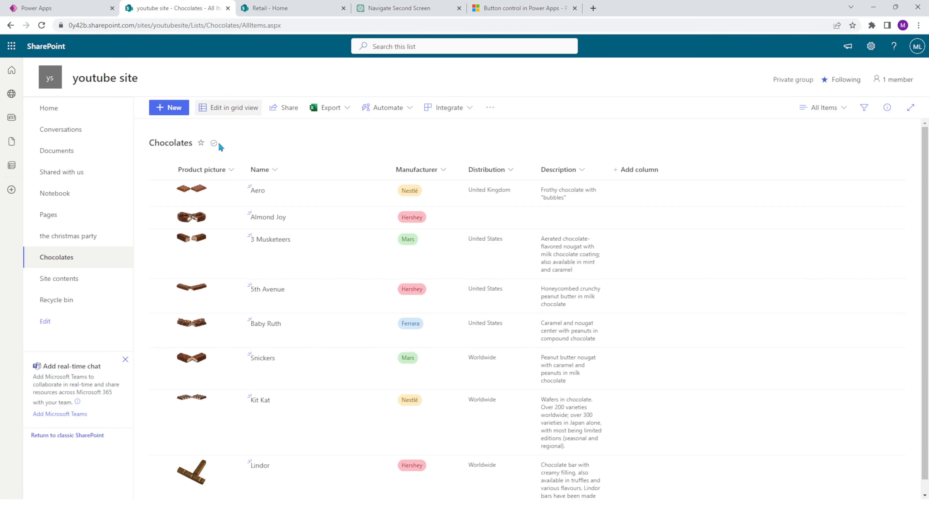
click(69, 7)
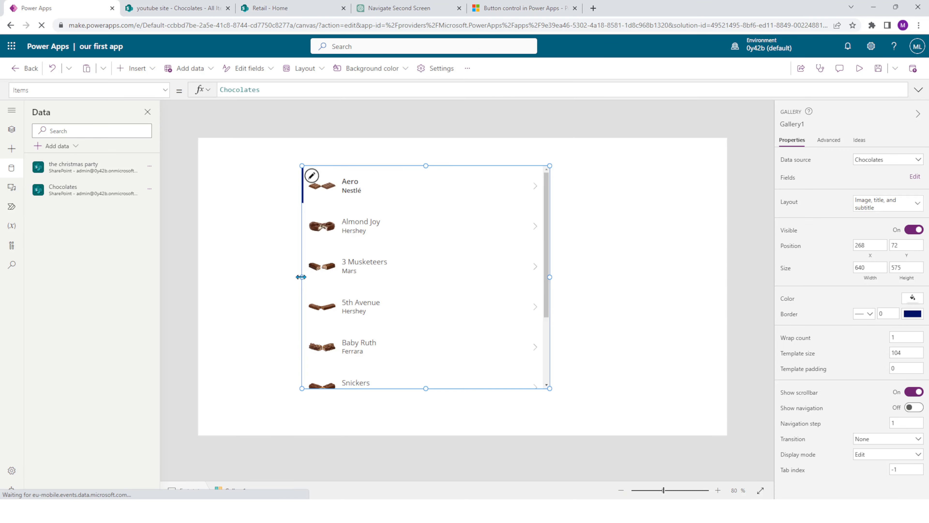
drag(300, 277, 224, 277)
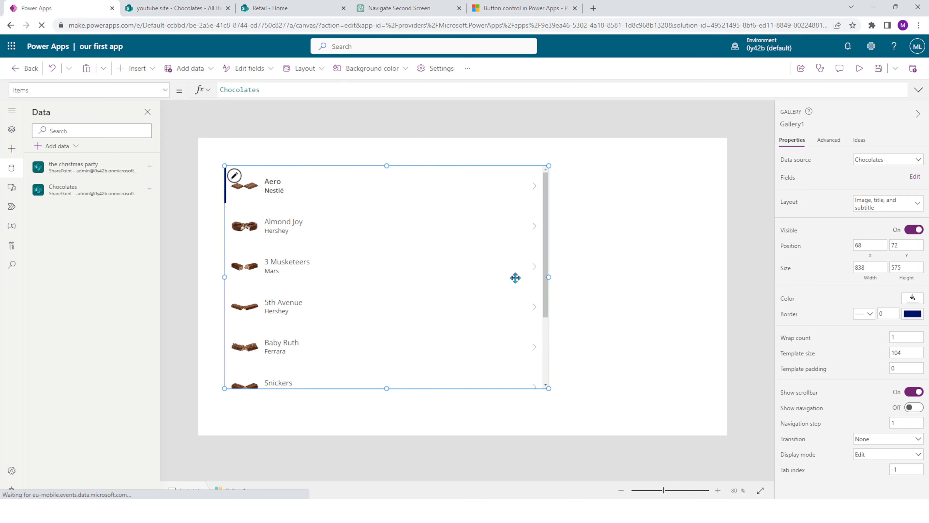
drag(553, 279, 692, 274)
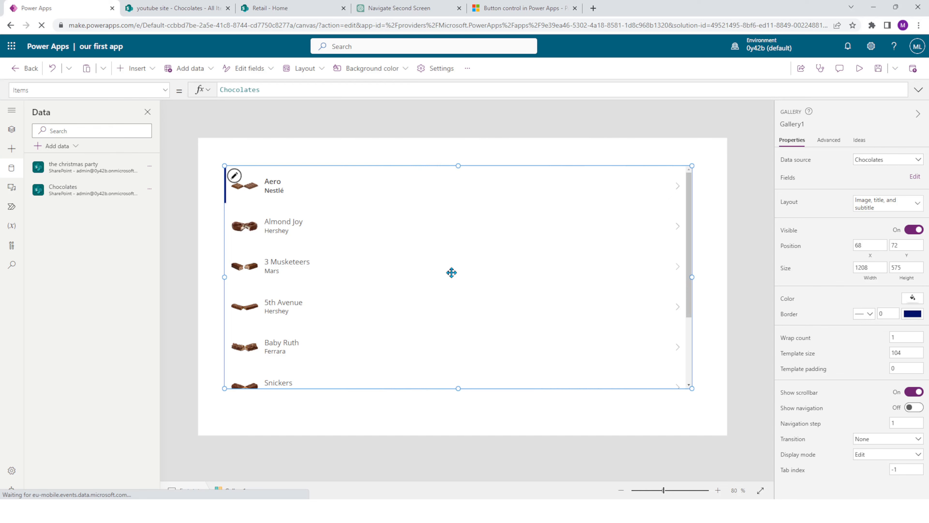
drag(450, 272, 441, 282)
click(474, 169)
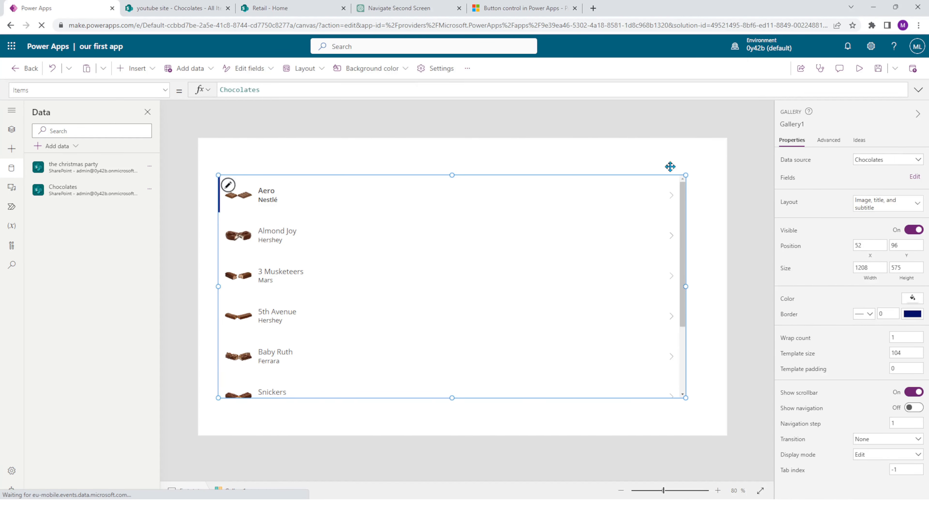
click(881, 70)
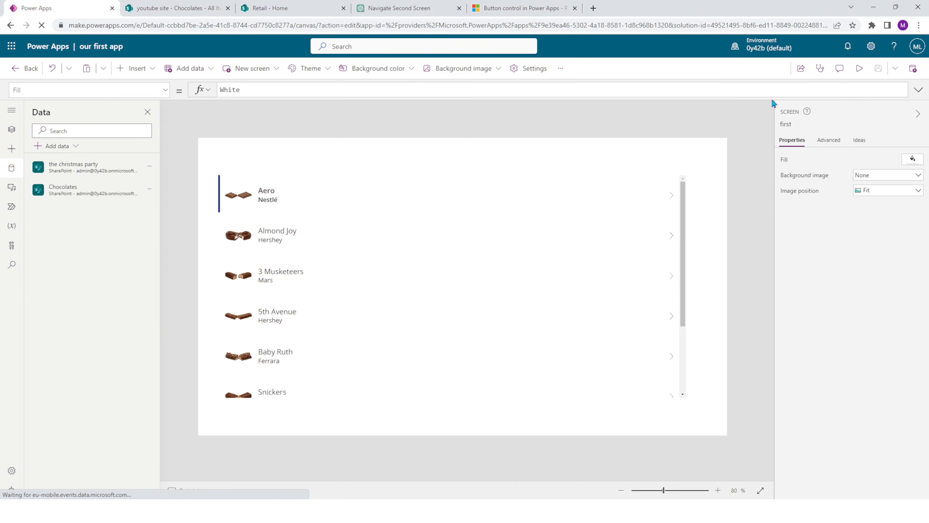
- Preview the app and test scrolling the gallery and selecting the Almond Joy, 3 Musketeers and 5th Avenue rows
click(861, 69)
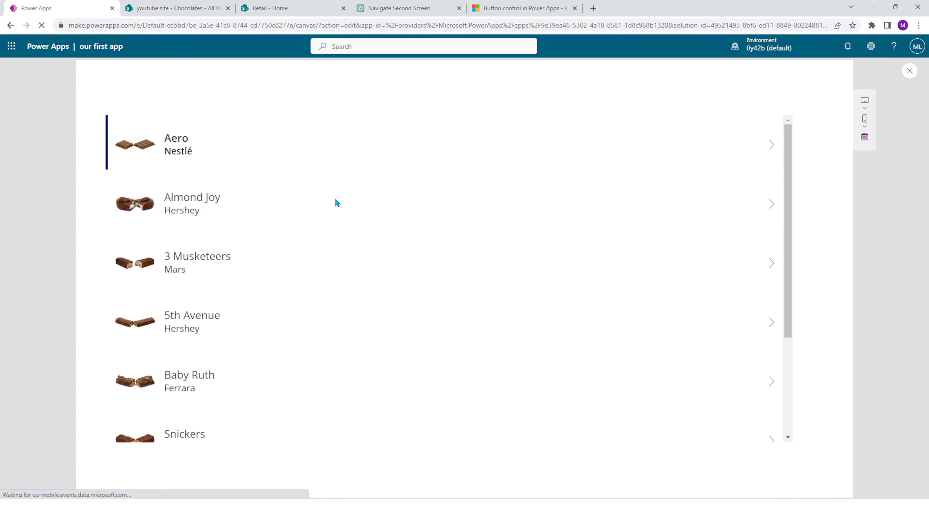
scroll(545, 256, down, 5)
scroll(224, 373, up, 5)
click(282, 210)
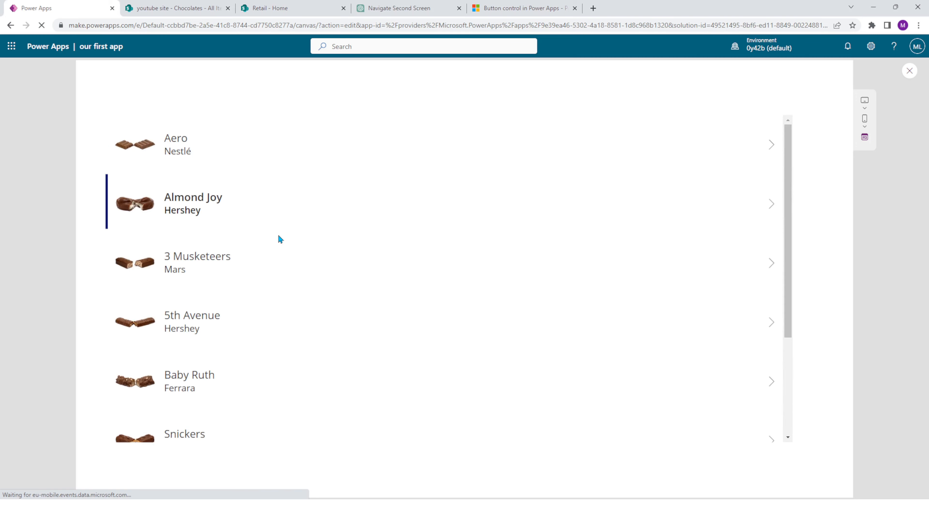
click(287, 260)
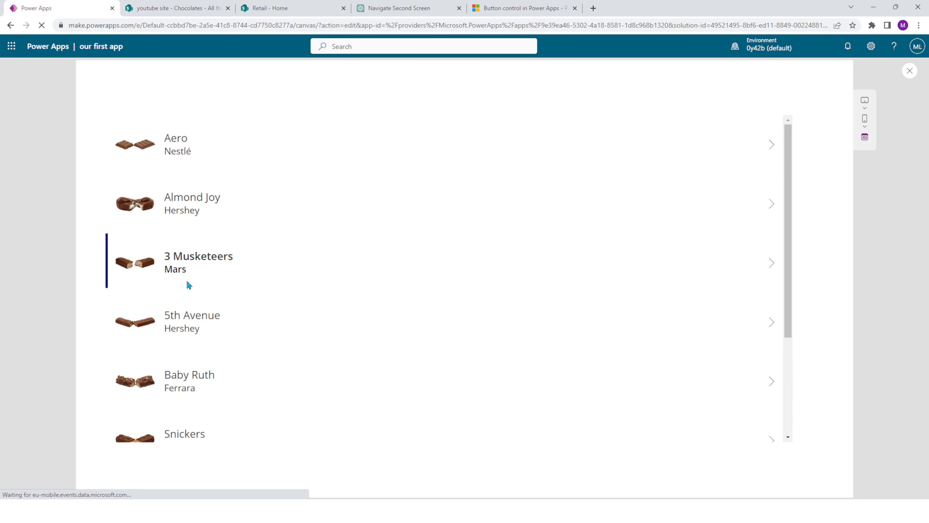
drag(186, 284, 163, 261)
click(241, 269)
click(437, 334)
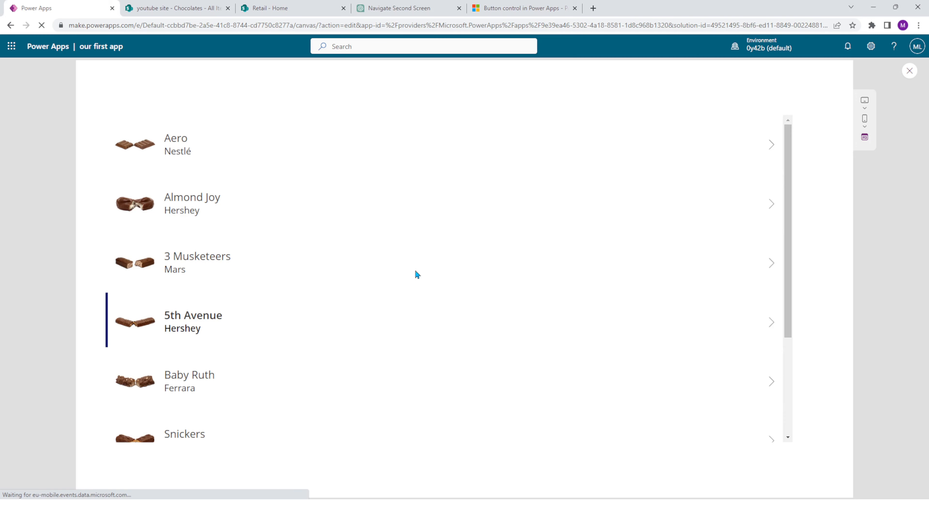
- Test the gallery's row arrows in the preview, one after another from Aero down to Baby Ruth
click(772, 148)
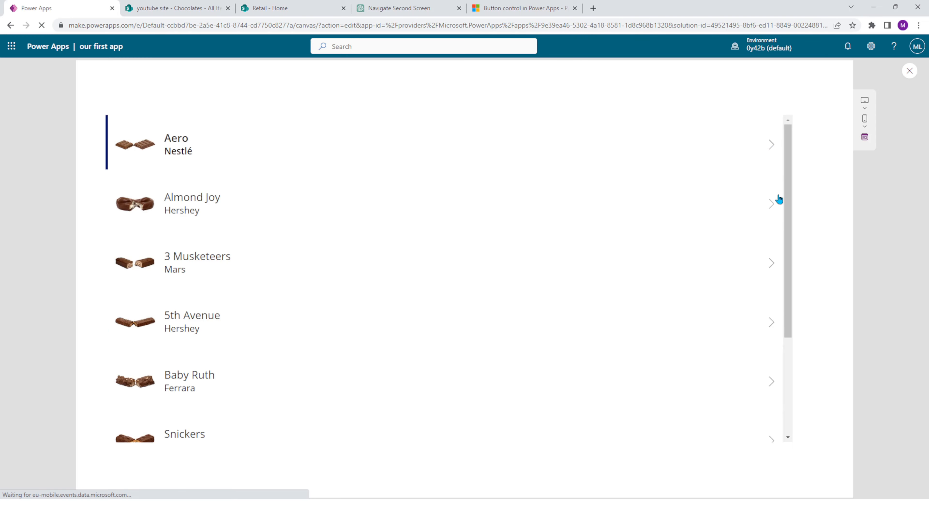
click(775, 203)
click(770, 262)
click(766, 329)
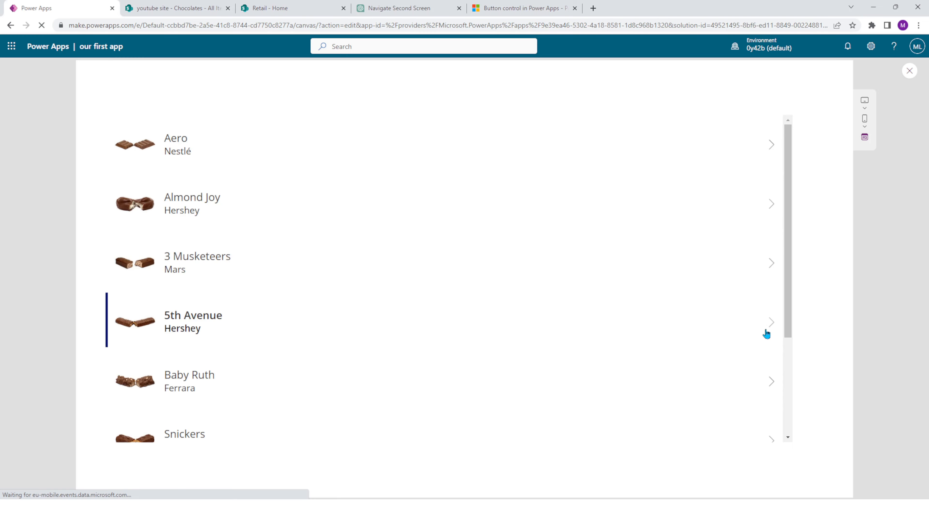
click(765, 389)
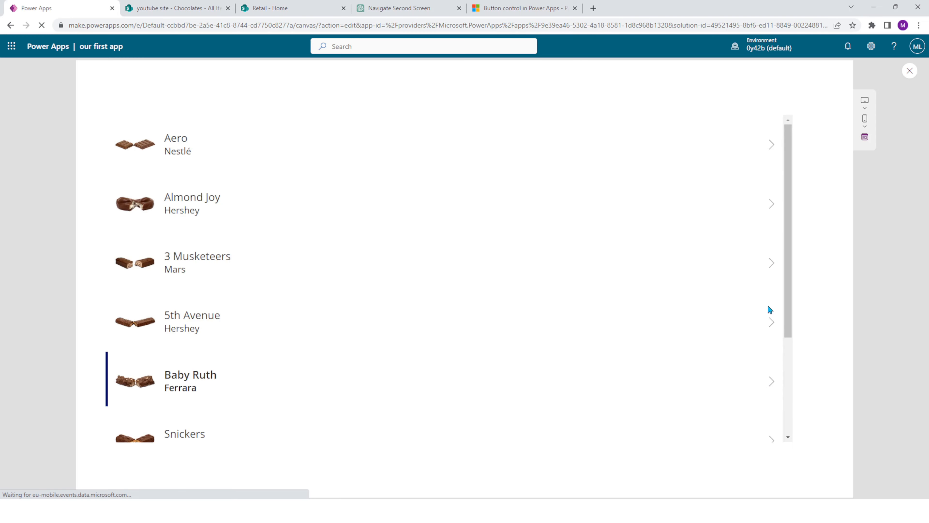
- Test selecting the Almond Joy and Aero rows in the preview, and return to editing the app
scroll(580, 299, down, 4)
scroll(486, 311, up, 5)
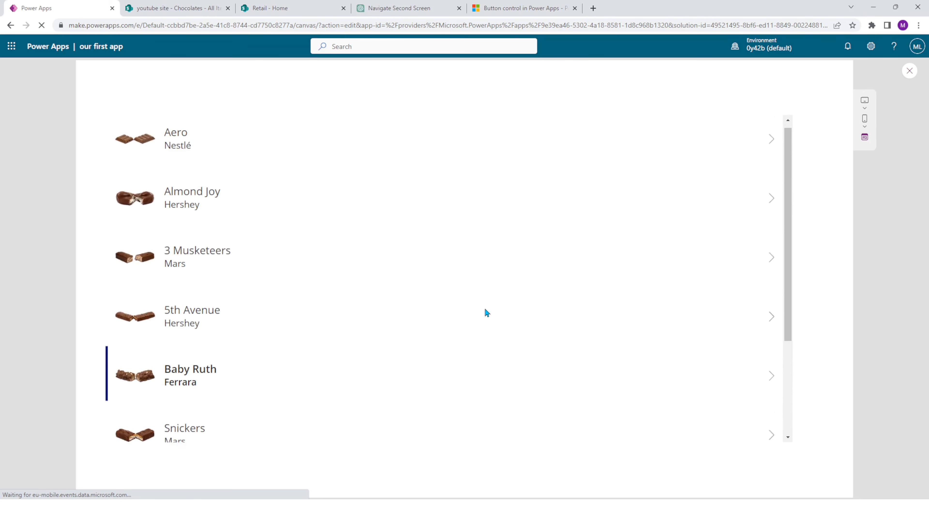
click(333, 199)
click(335, 157)
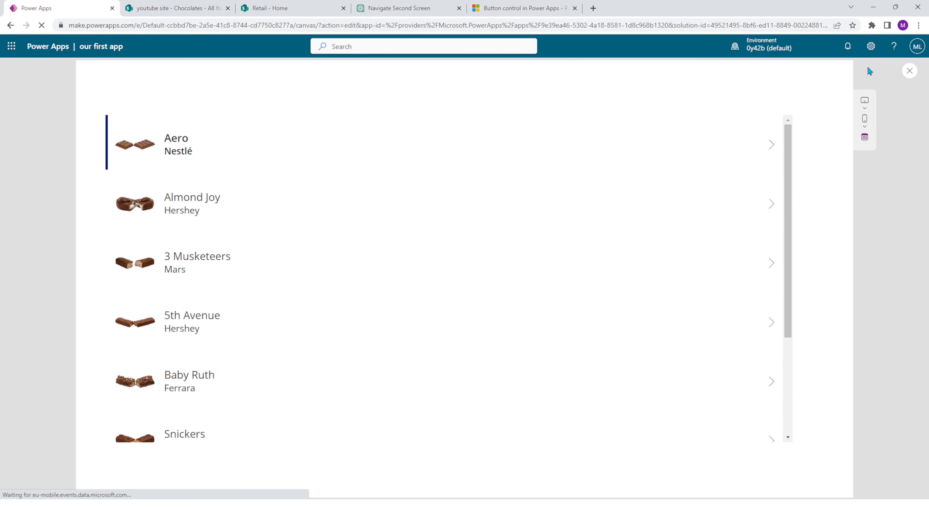
click(908, 71)
click(375, 187)
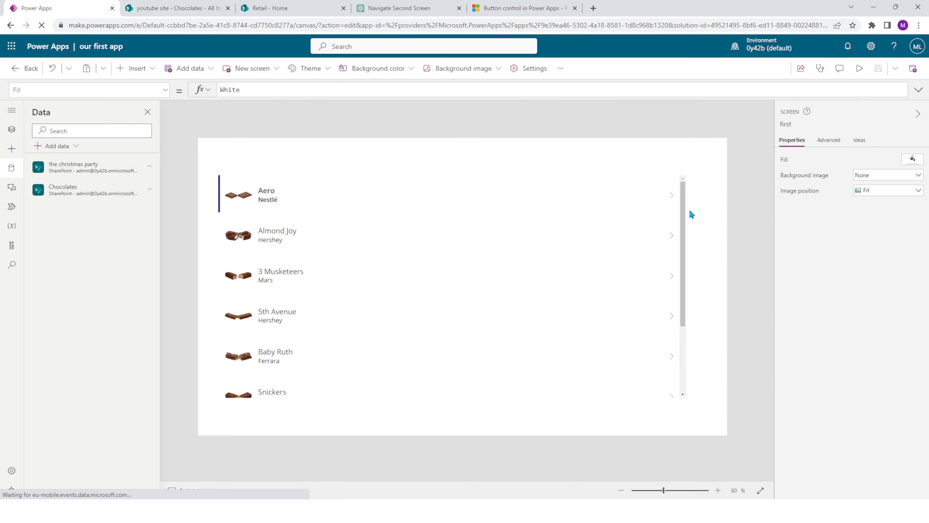
- Select the chocolates gallery and change its layout to Image and title
click(684, 208)
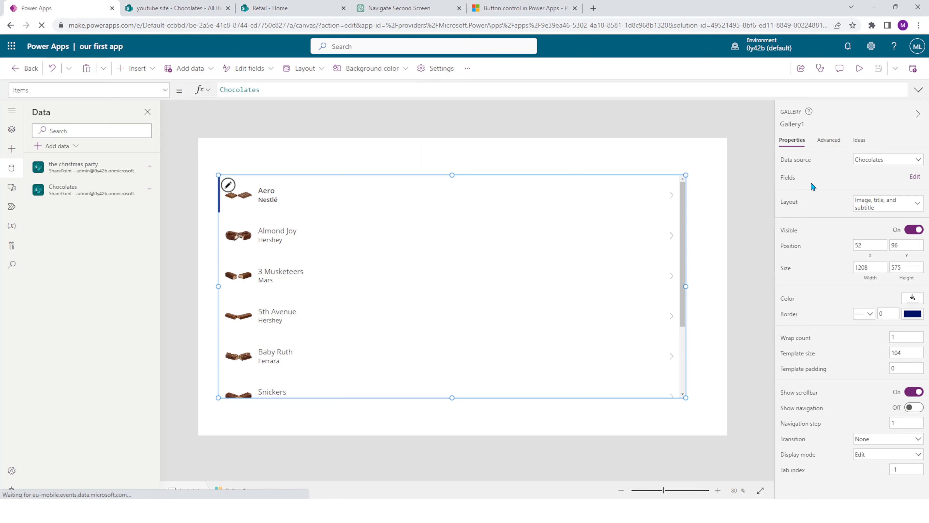
click(864, 161)
click(838, 165)
click(885, 205)
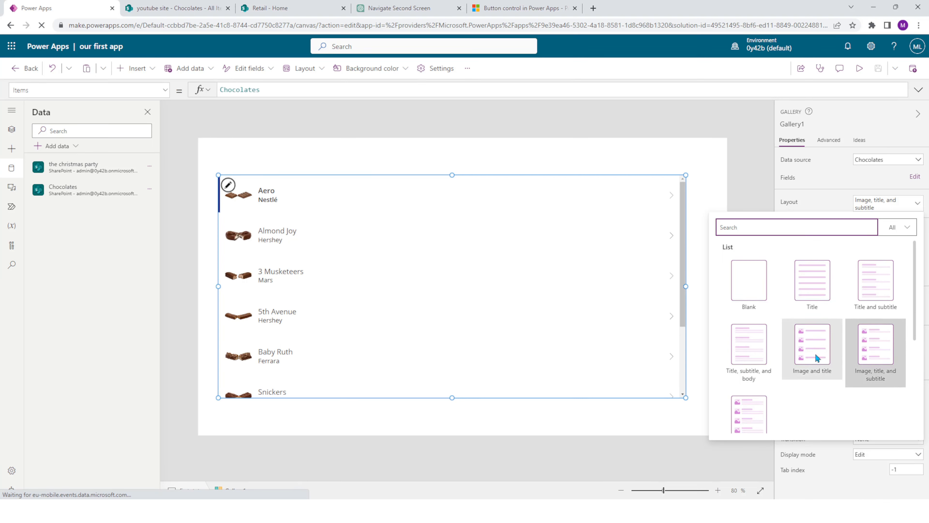
click(816, 345)
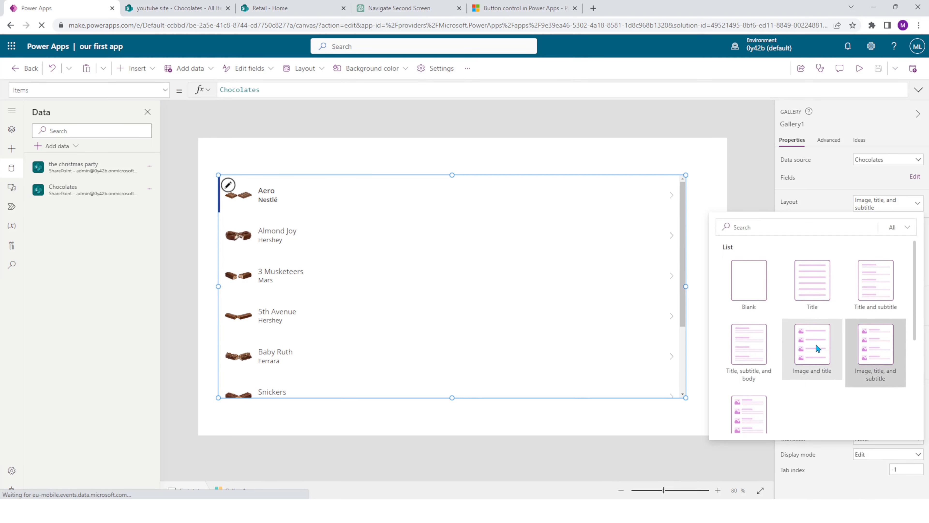
click(815, 344)
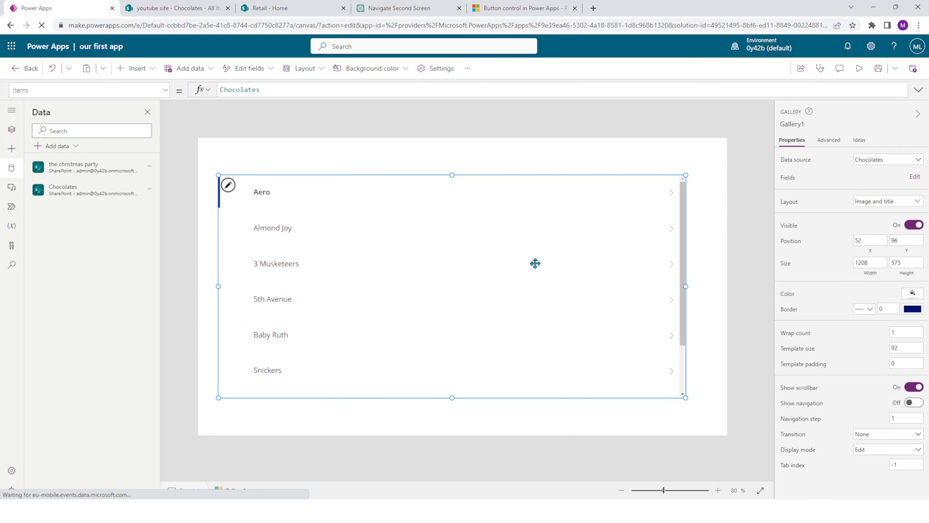
- Change the gallery layout to Title and subtitle on overlay and scroll through the resulting tiles
click(877, 204)
scroll(800, 299, down, 2)
scroll(772, 283, down, 3)
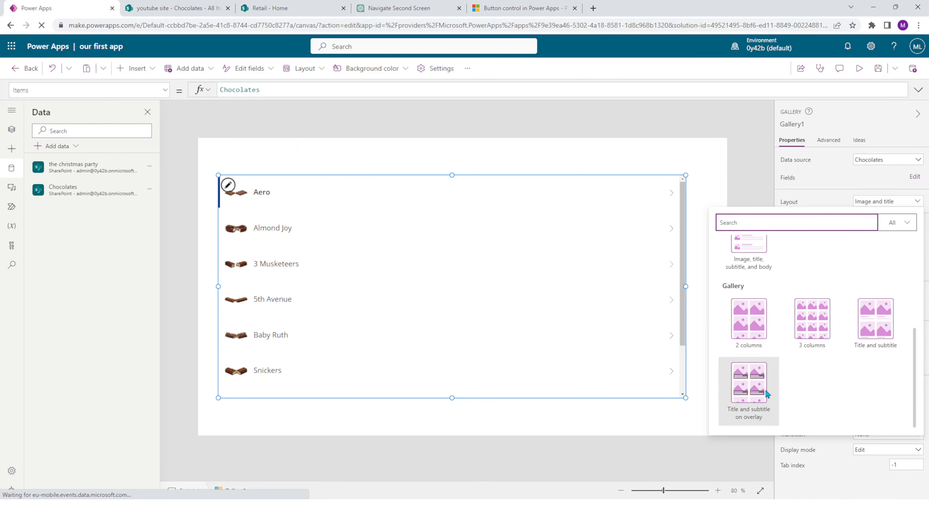
click(757, 377)
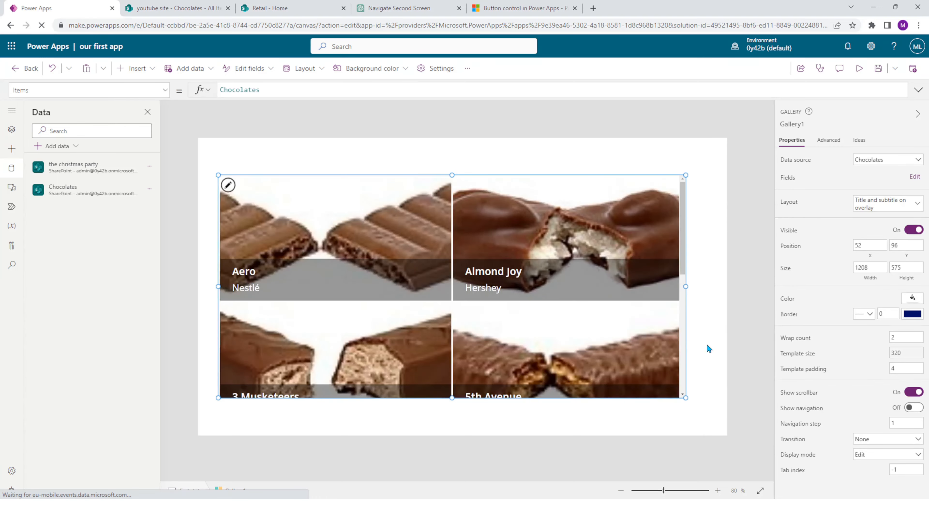
scroll(532, 232, down, 5)
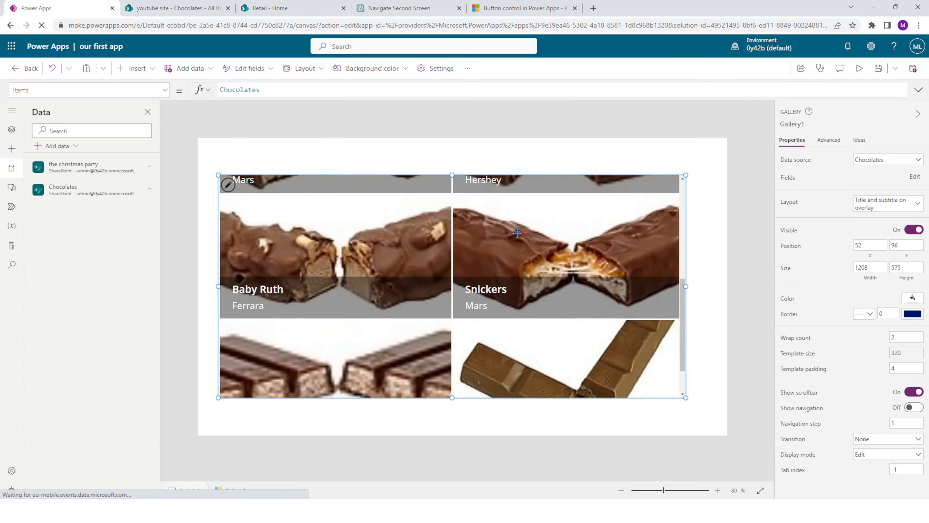
scroll(523, 304, up, 5)
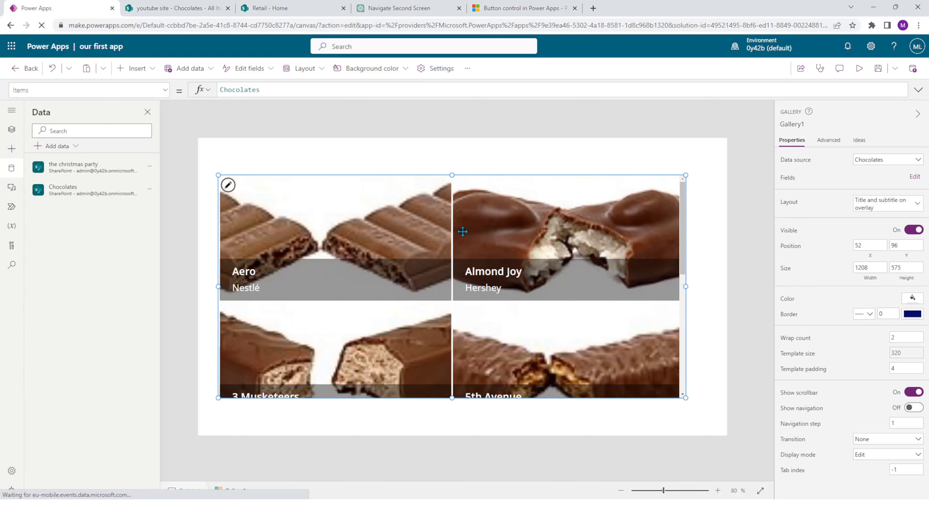
- Set the gallery layout to Image, title, and subtitle, and deselect the gallery
click(871, 205)
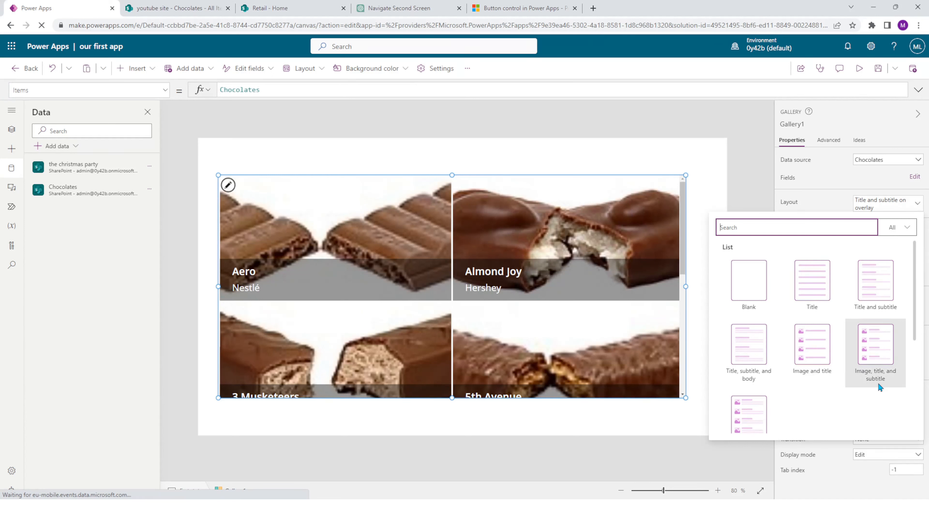
click(878, 337)
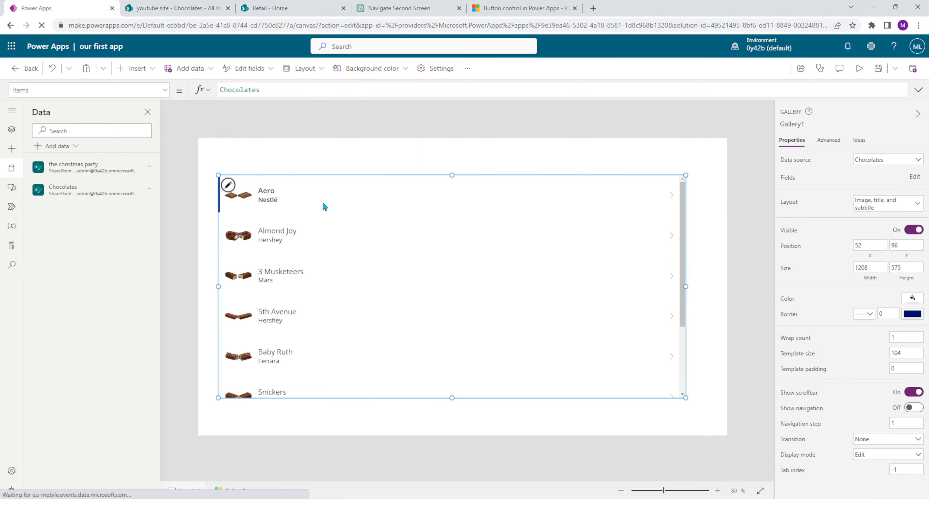
click(716, 238)
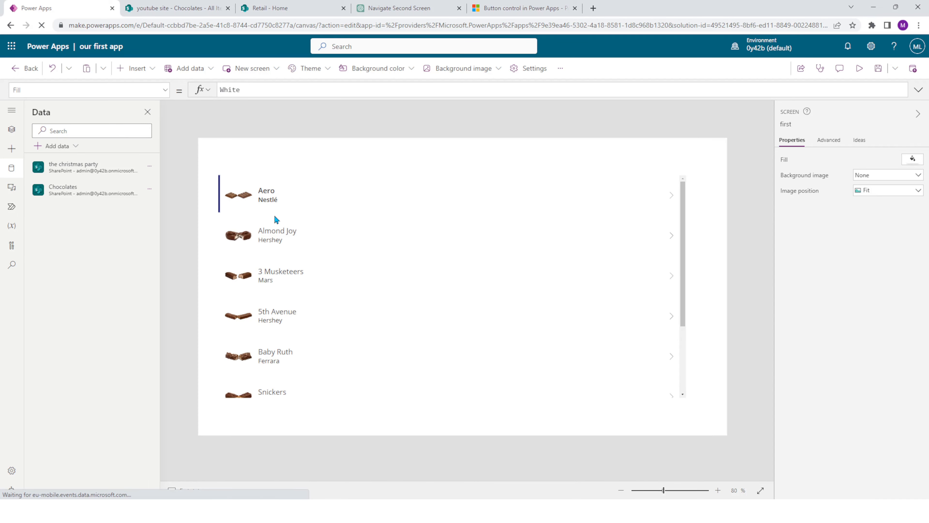
- Examine the parts of the gallery's Aero row by selecting its separator, its manufacturer subtitle and the row template in turn
click(265, 214)
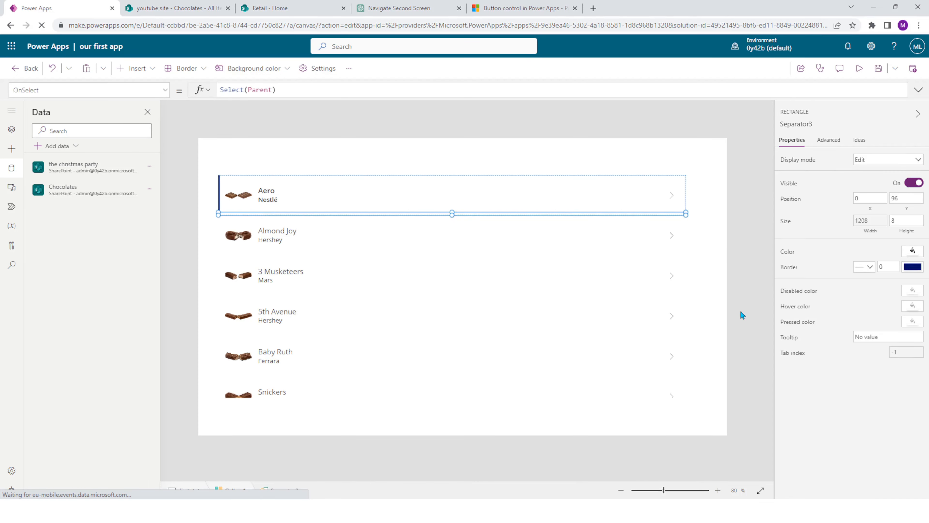
click(704, 268)
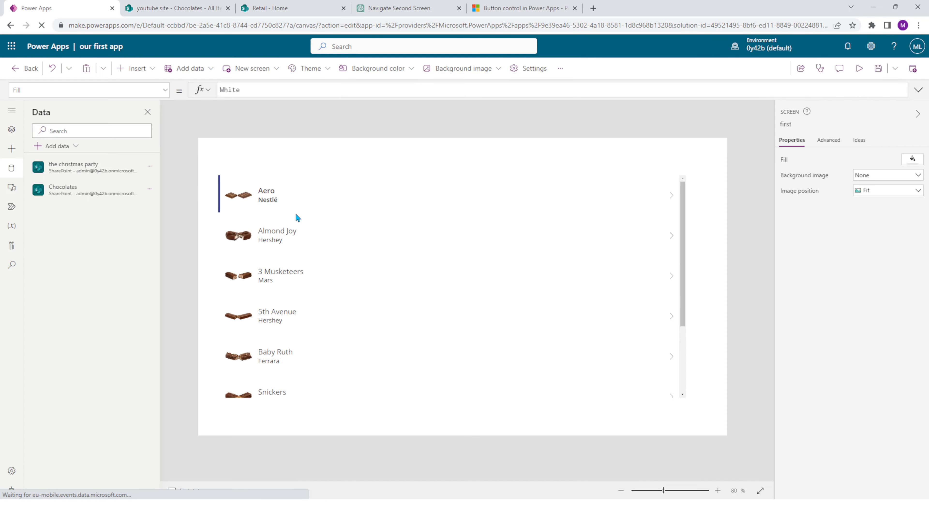
click(408, 200)
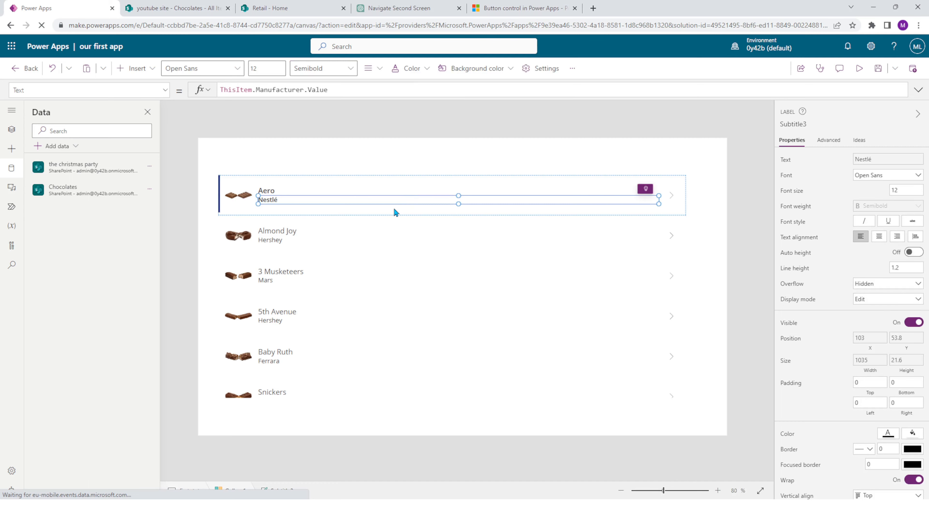
click(393, 208)
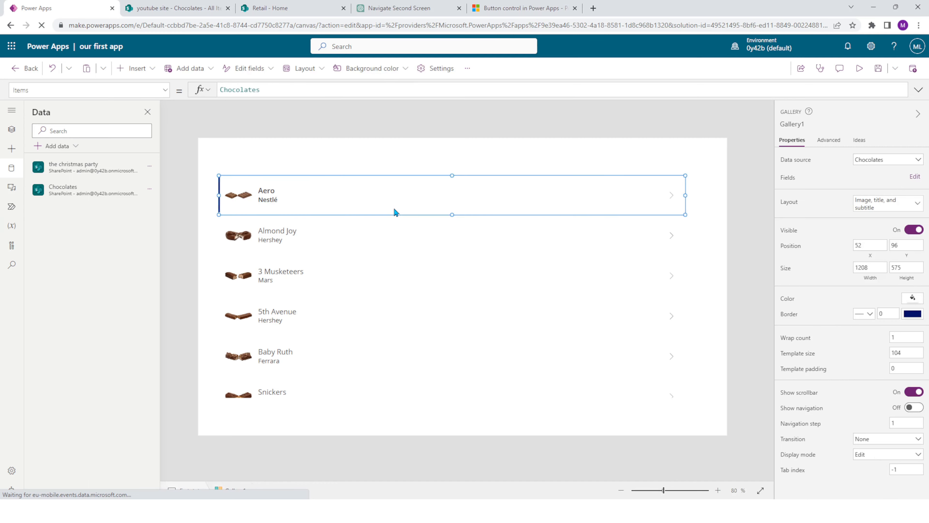
- Rearrange the Aero row: indent the manufacturer subtitle, move the title to about X 136, Y 27, and shift the picture slightly up and left
click(275, 199)
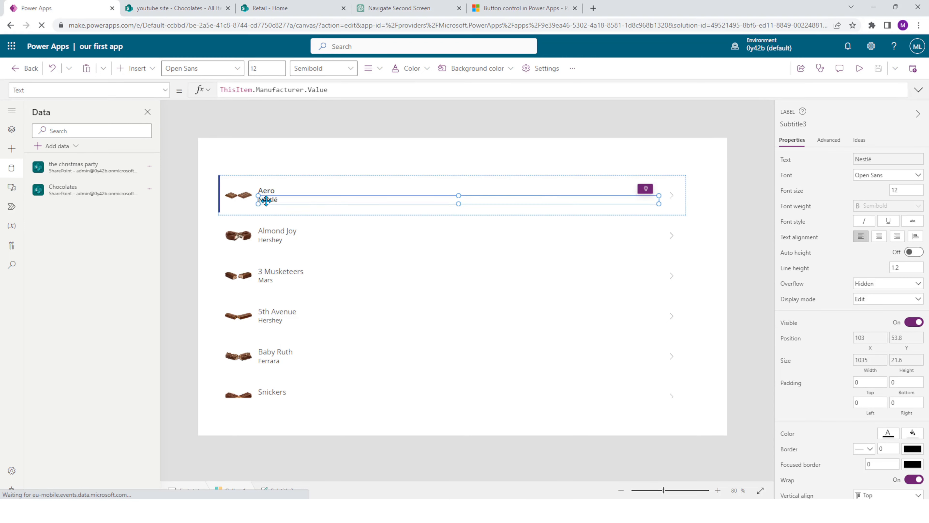
drag(266, 200, 294, 201)
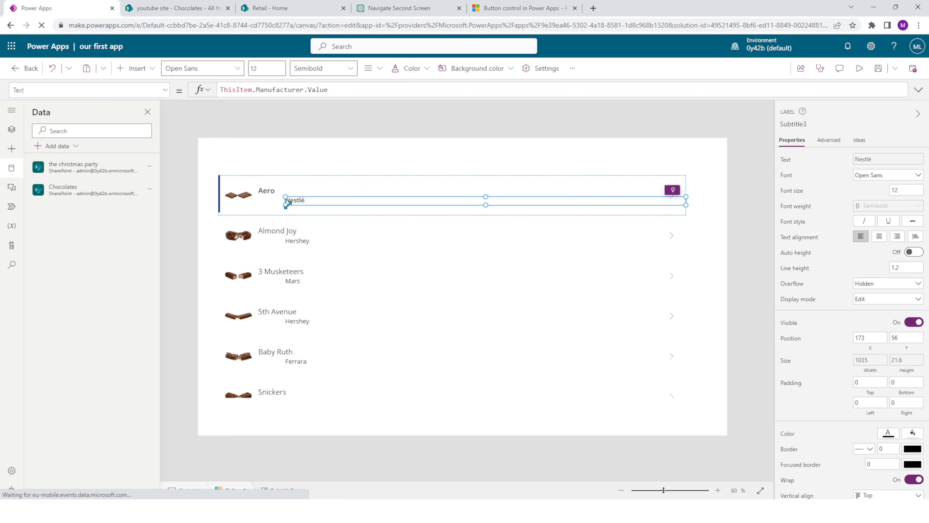
drag(268, 190, 258, 210)
click(233, 195)
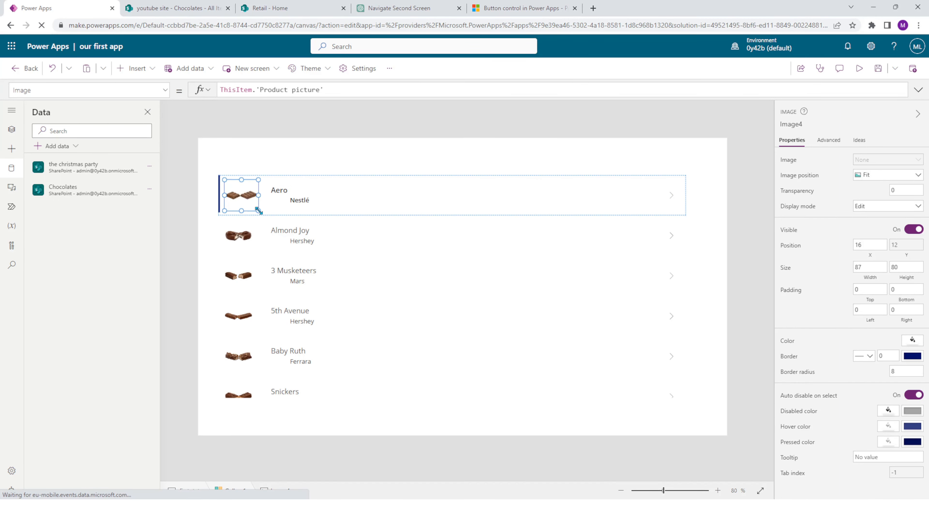
click(306, 199)
click(307, 191)
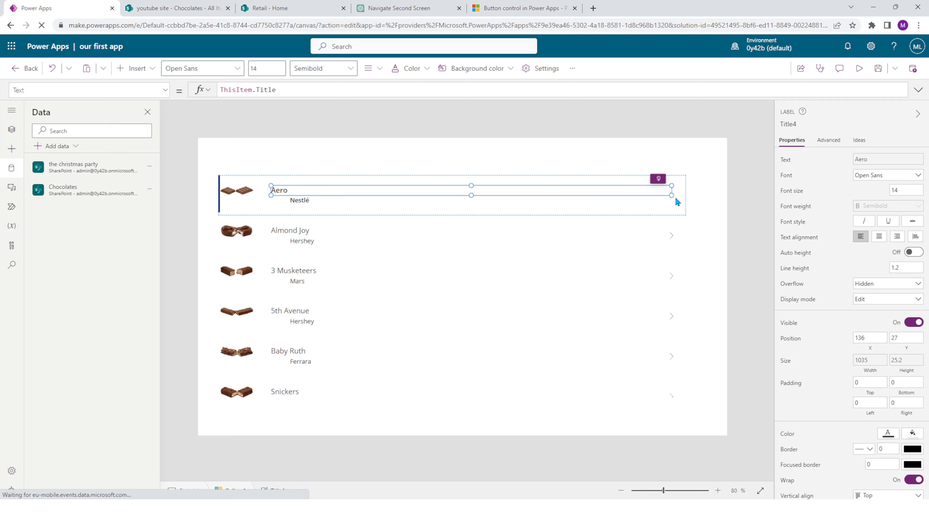
- Narrow the title label in the Aero row and place the manufacturer subtitle beside it at about X 215, Y 31
click(442, 202)
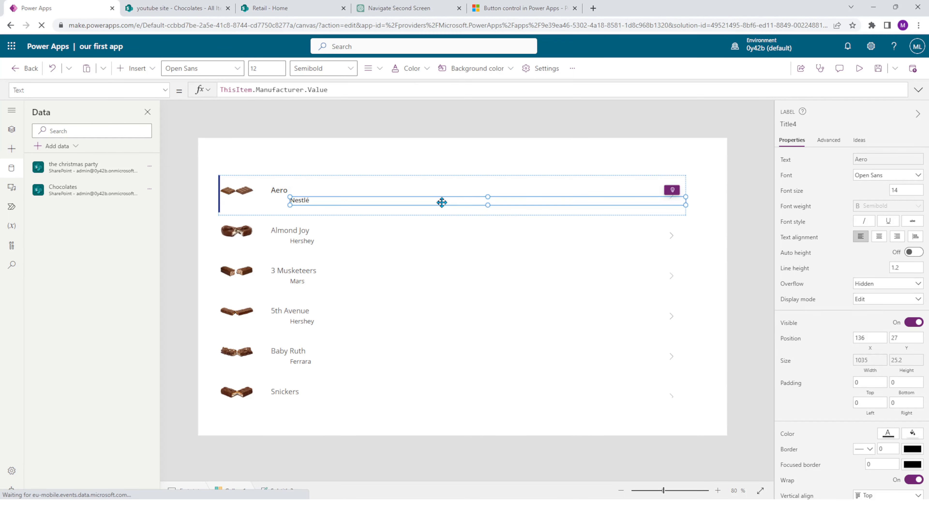
click(374, 188)
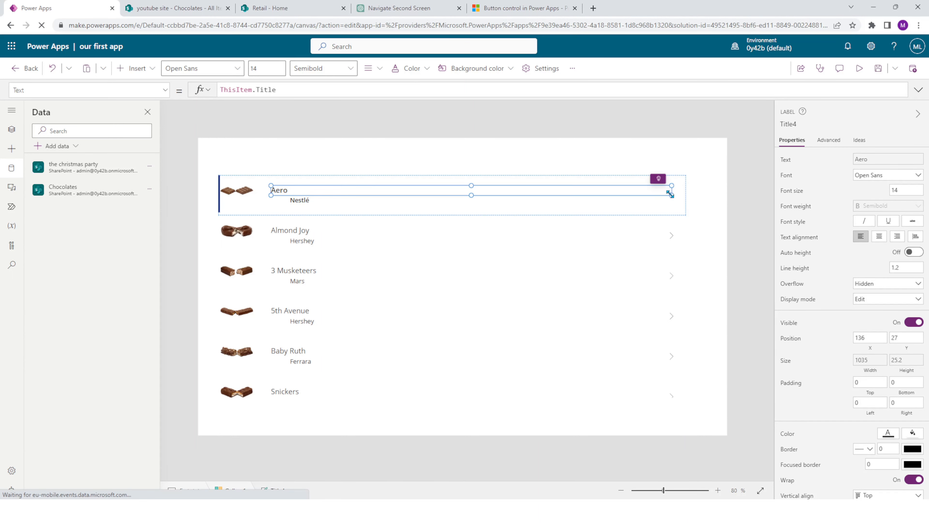
drag(670, 194, 321, 191)
click(322, 204)
click(306, 158)
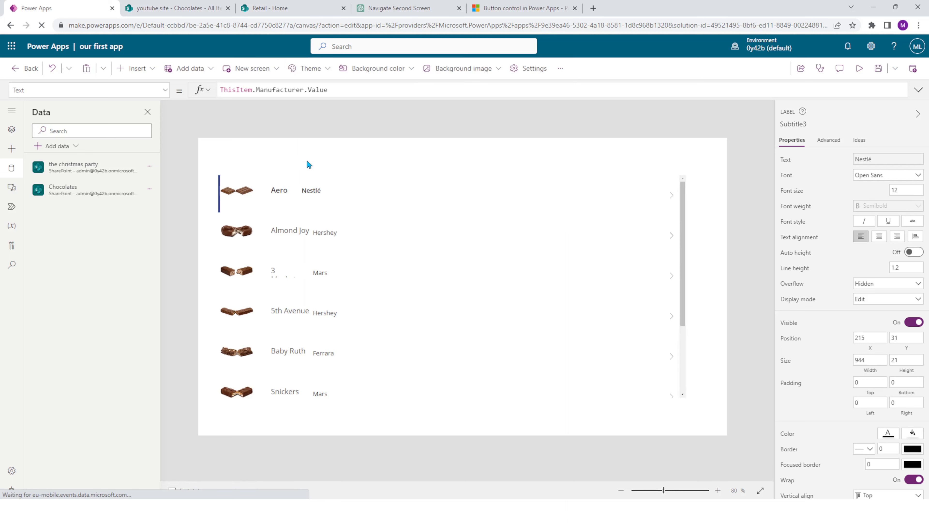
- Reduce the height of the gallery's row template to about 82
click(287, 203)
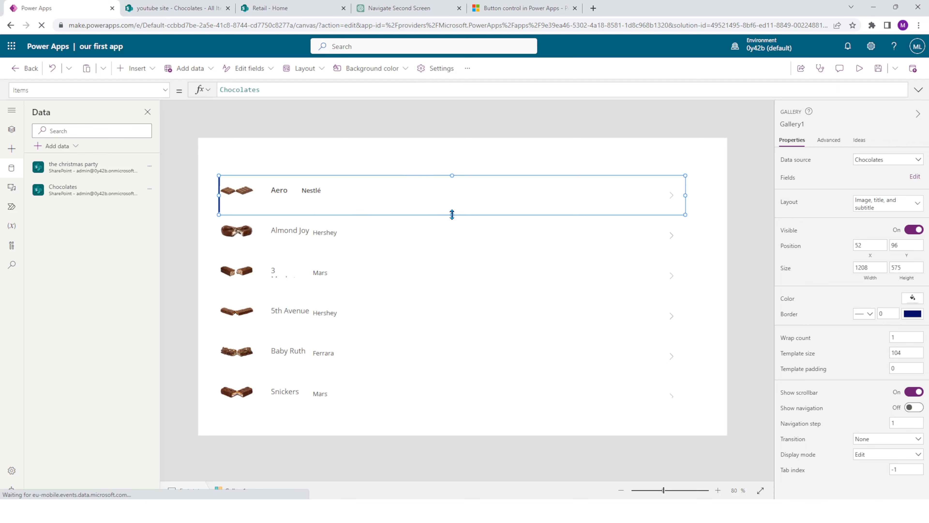
drag(452, 212, 453, 207)
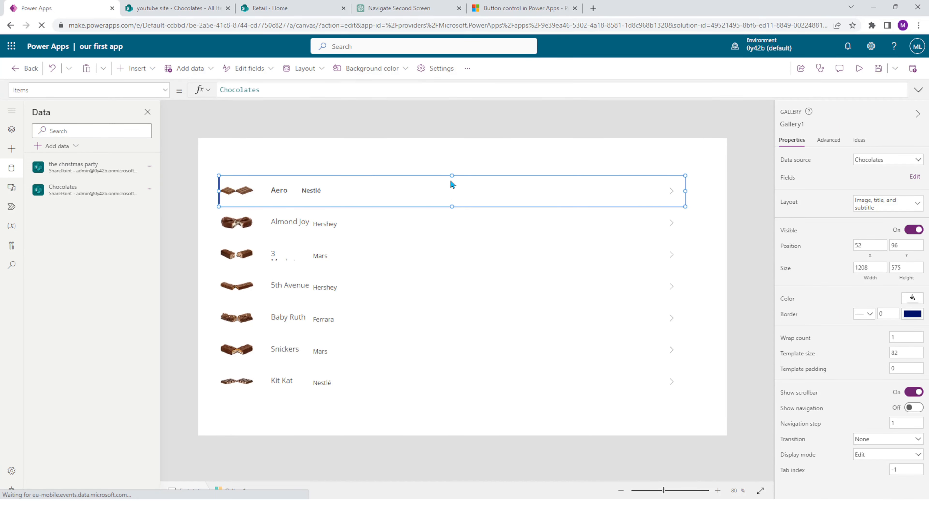
click(444, 155)
click(558, 193)
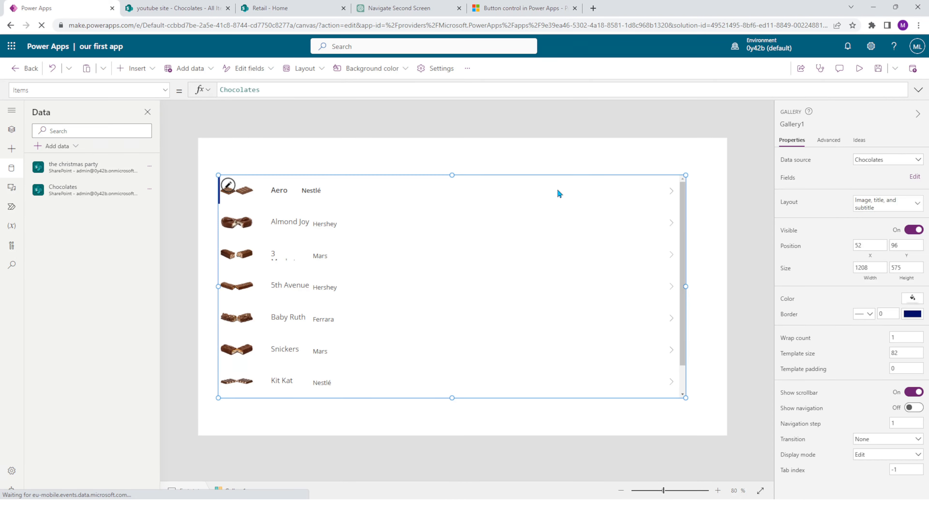
click(496, 182)
click(489, 167)
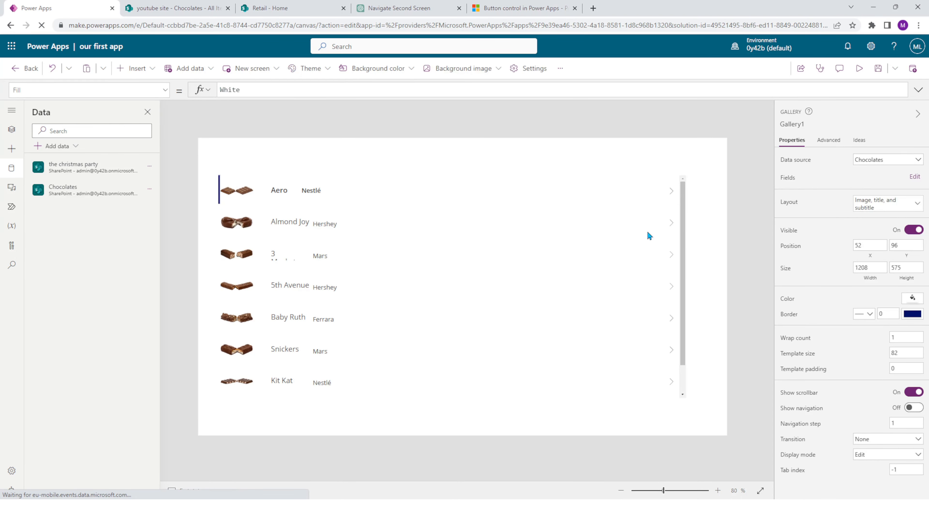
- Enlarge the gallery to the screen's side and bottom edges, at X 0, Y 96, about 1365 wide and 672 high
click(684, 266)
drag(686, 286, 729, 289)
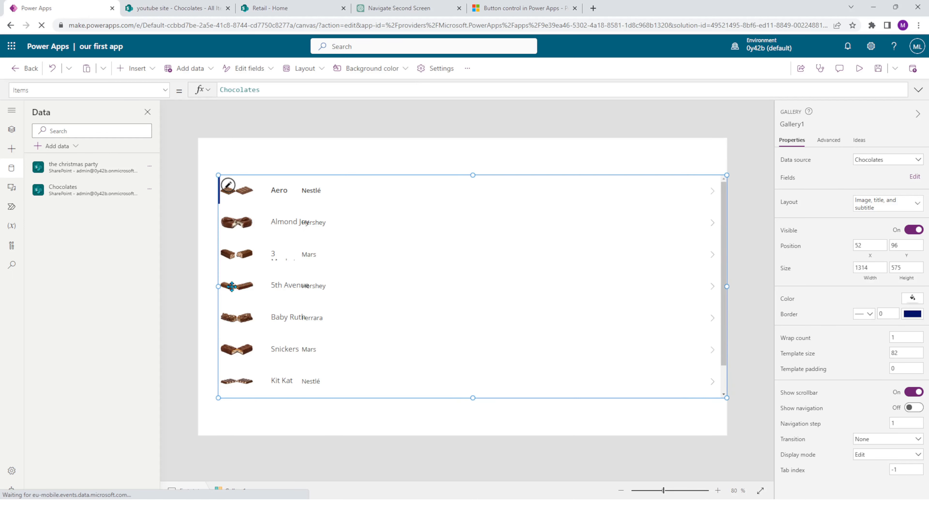
drag(217, 285, 198, 285)
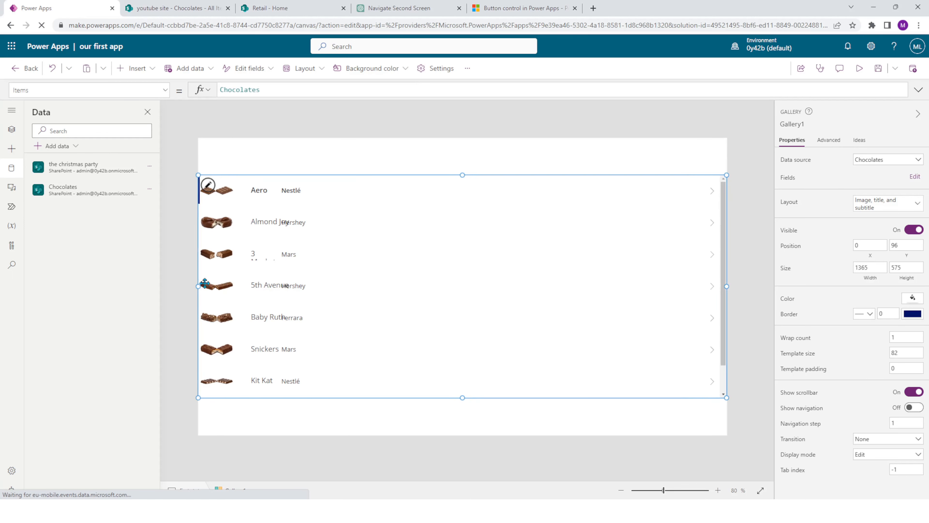
drag(462, 405, 461, 437)
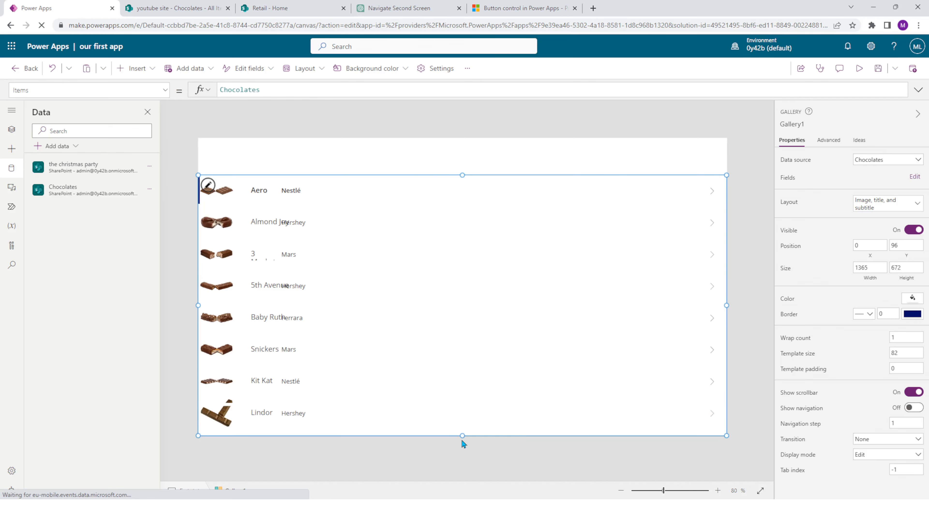
- Move the manufacturer subtitle in the Aero row to about X 359, Y 26, and widen the title label to about 180
click(300, 183)
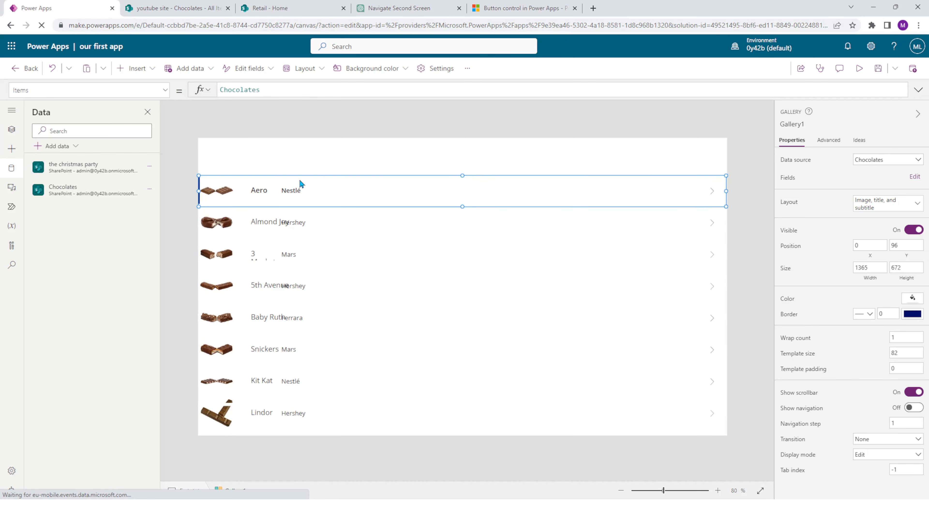
click(291, 194)
drag(292, 191, 353, 188)
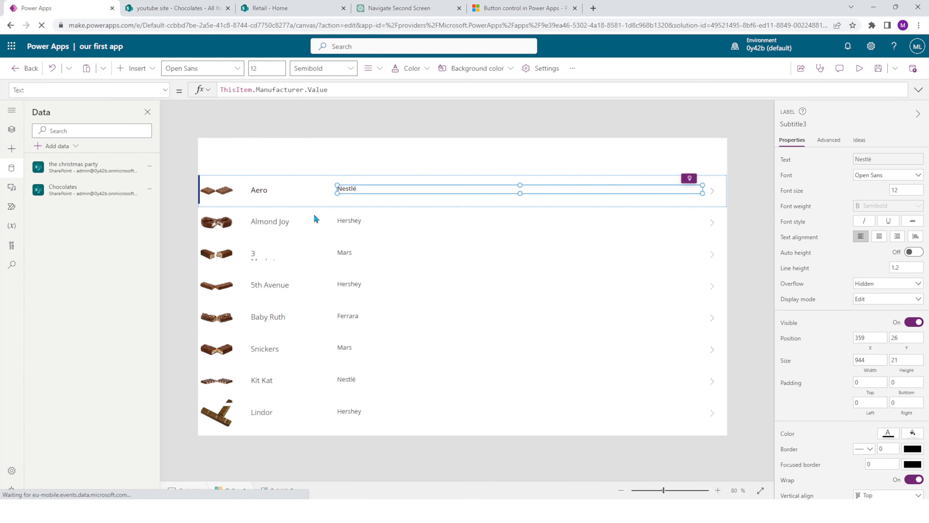
click(259, 191)
drag(293, 195, 316, 193)
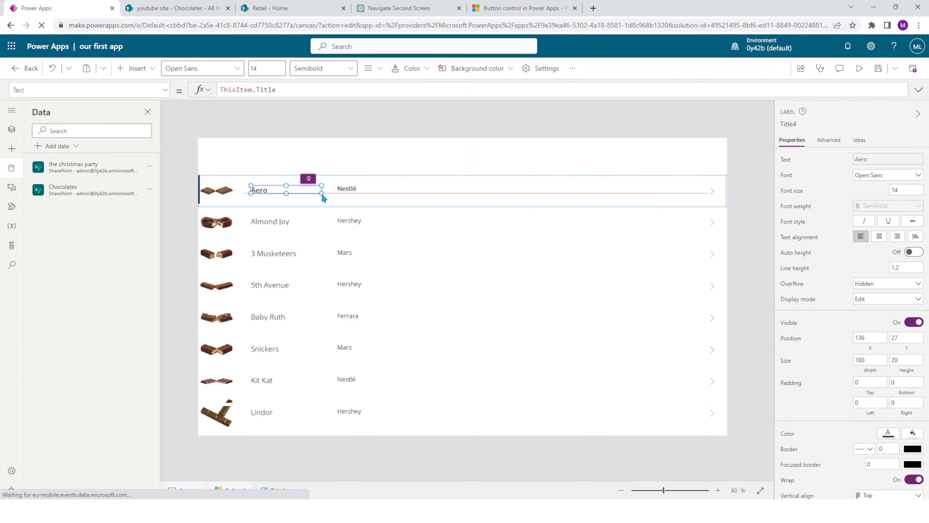
- Check the manufacturer subtitle's formula in the Aero row, and switch to the SharePoint Chocolates list to examine its columns
click(348, 188)
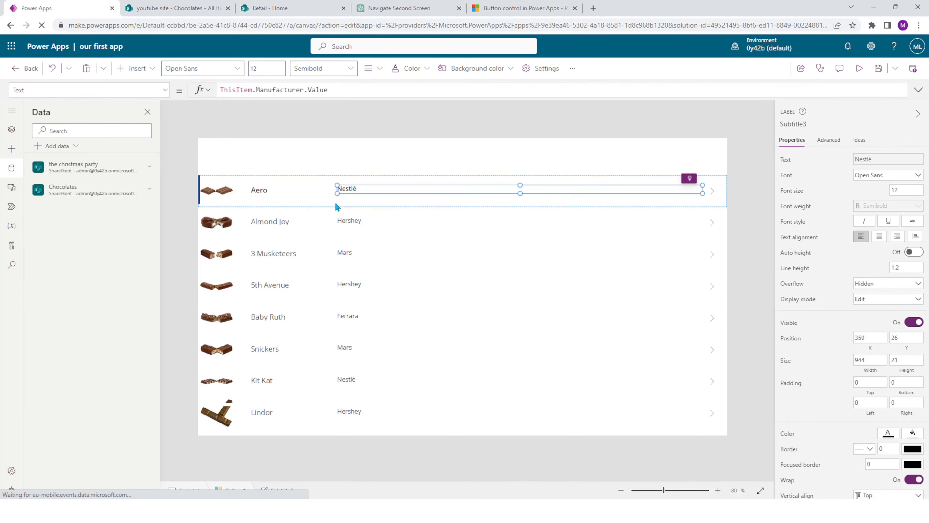
click(351, 149)
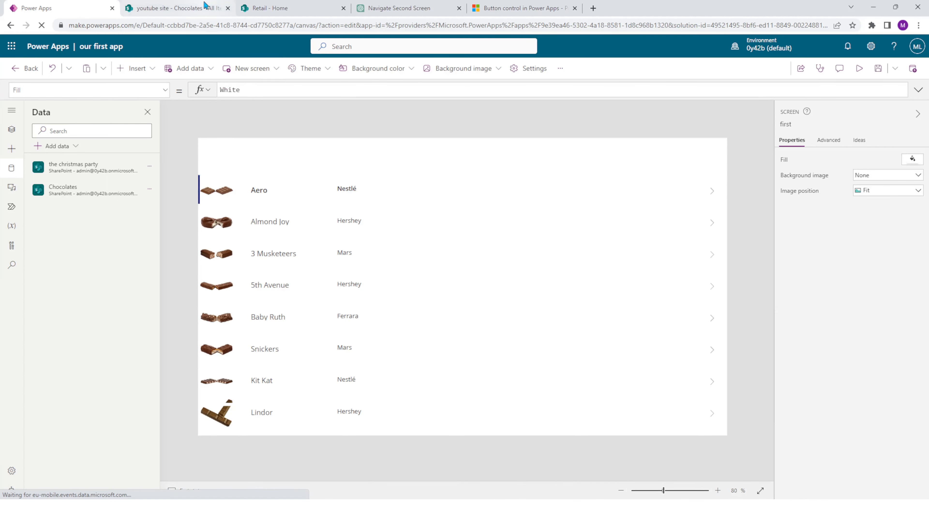
click(197, 8)
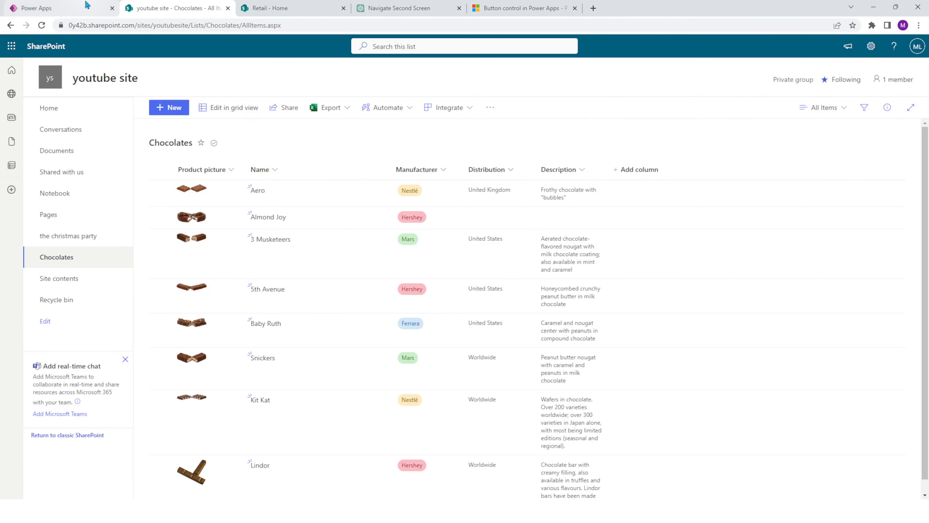
- Switch back to Power Apps and add a text label showing ThisItem.Distribution to the Aero row, at about X 514, Y 16
click(80, 11)
click(436, 191)
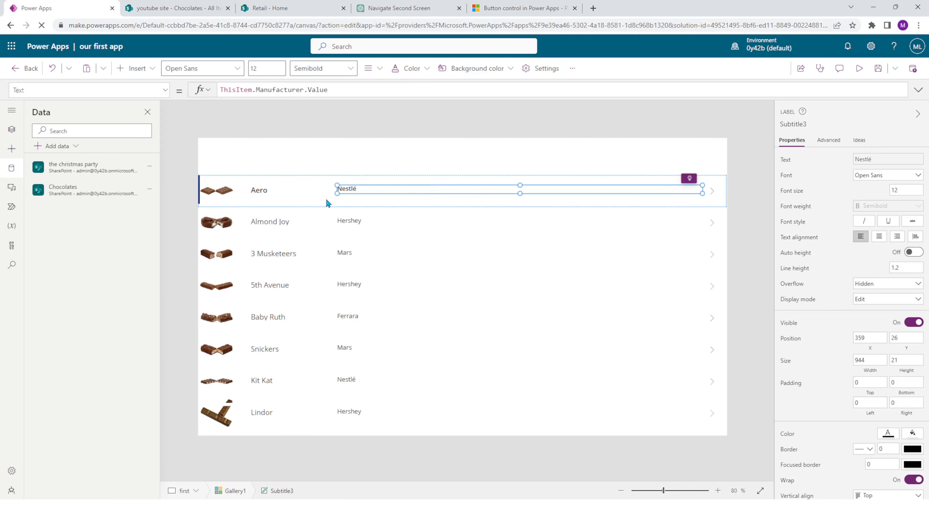
click(389, 205)
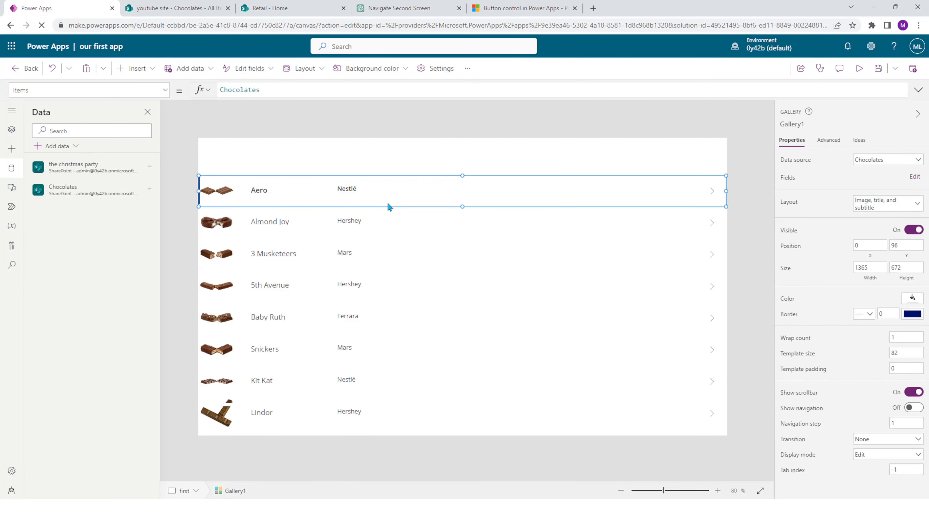
click(13, 149)
click(150, 69)
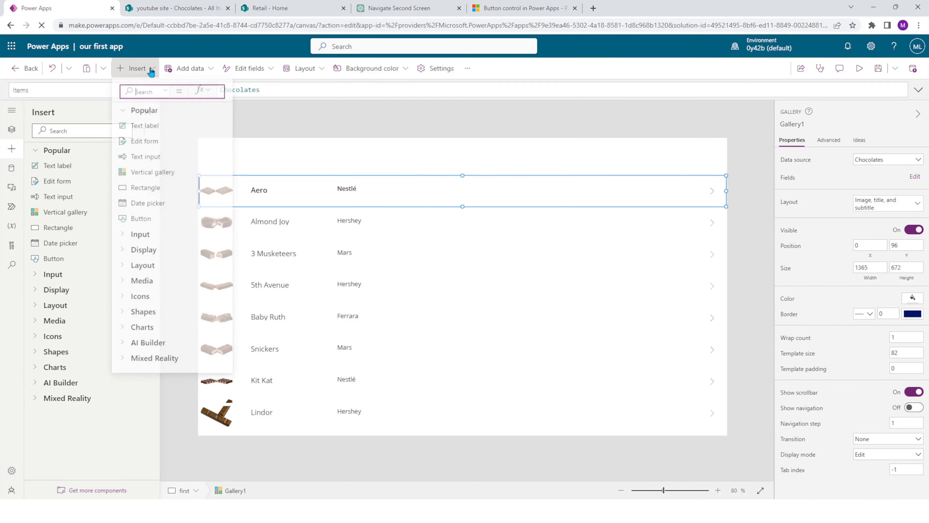
drag(153, 122, 441, 188)
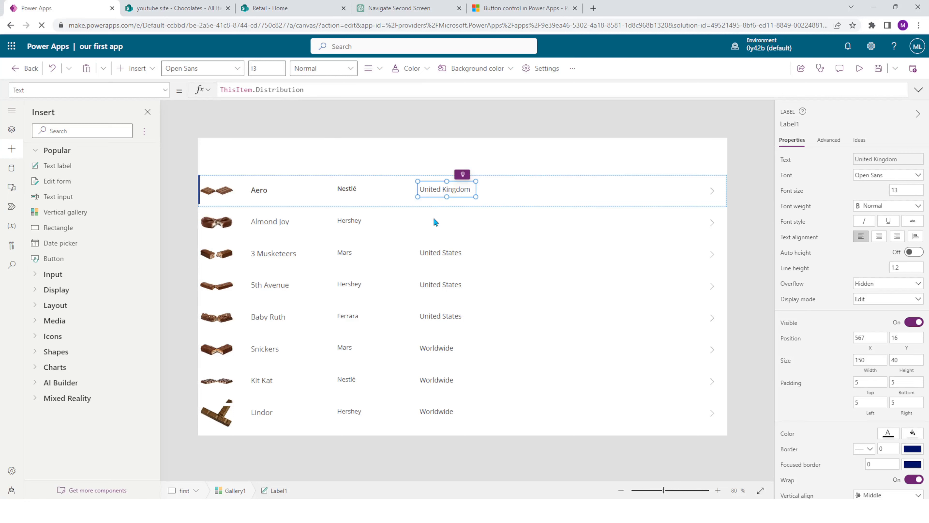
drag(434, 190, 413, 190)
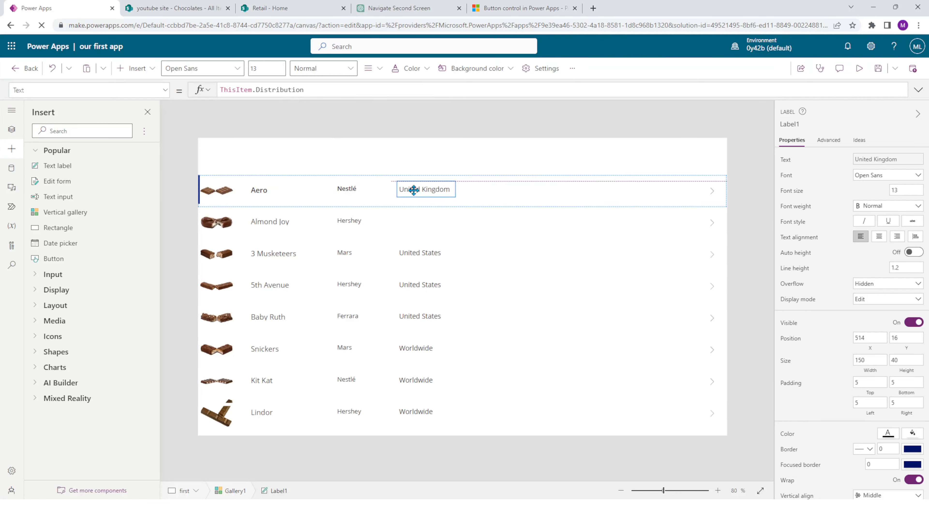
click(414, 160)
click(400, 223)
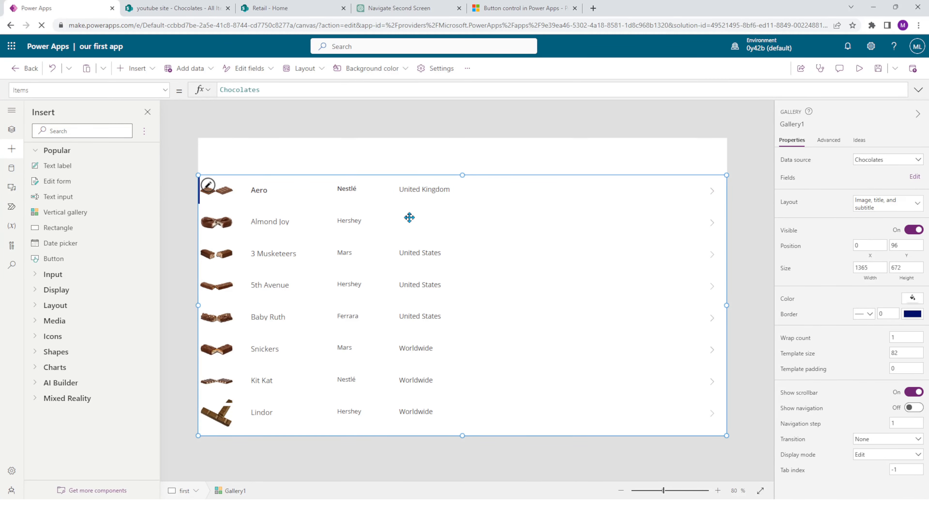
- Check the columns in the SharePoint Chocolates list, and add a label showing ThisItem.Description to the Aero row in Power Apps, at about X 705, Y 20
click(172, 8)
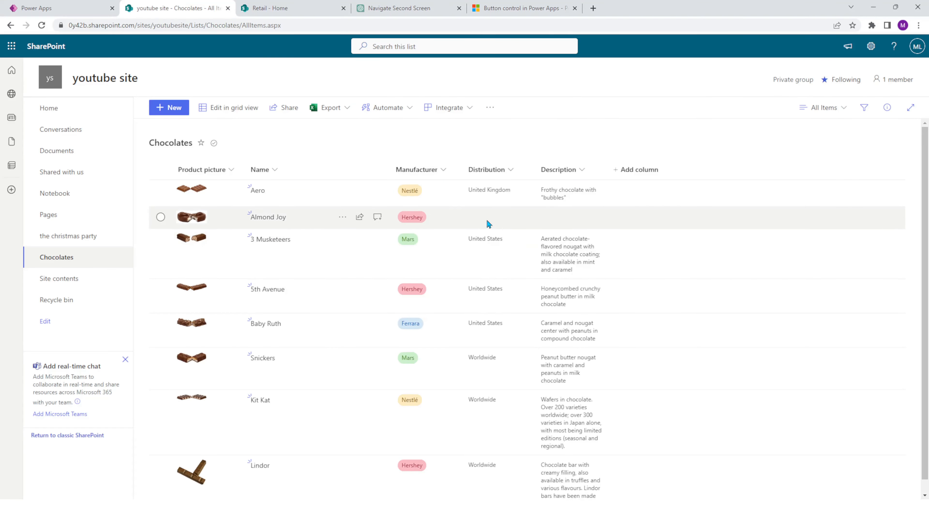
click(55, 8)
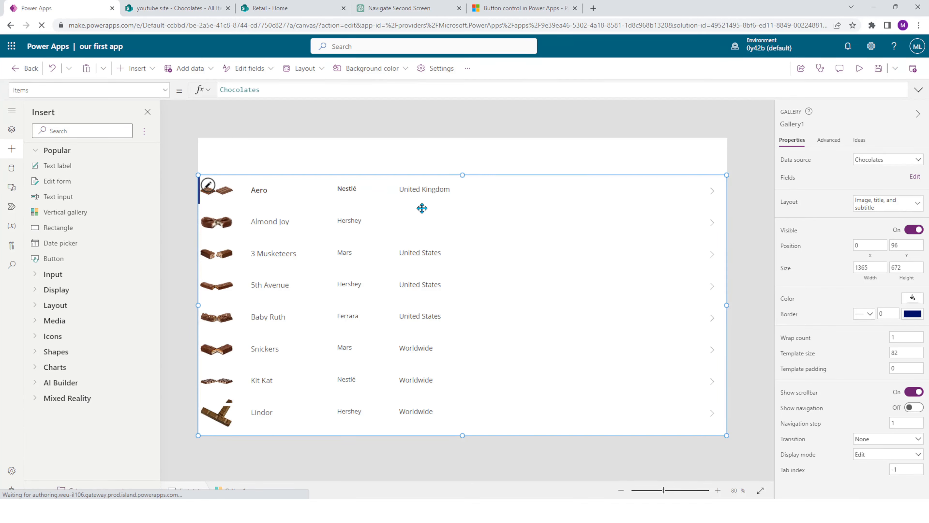
click(397, 159)
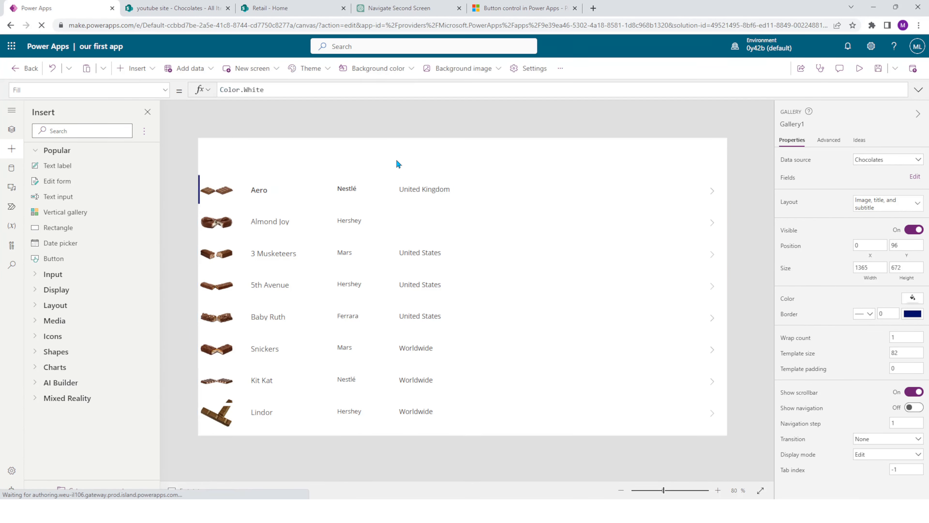
click(460, 211)
click(201, 8)
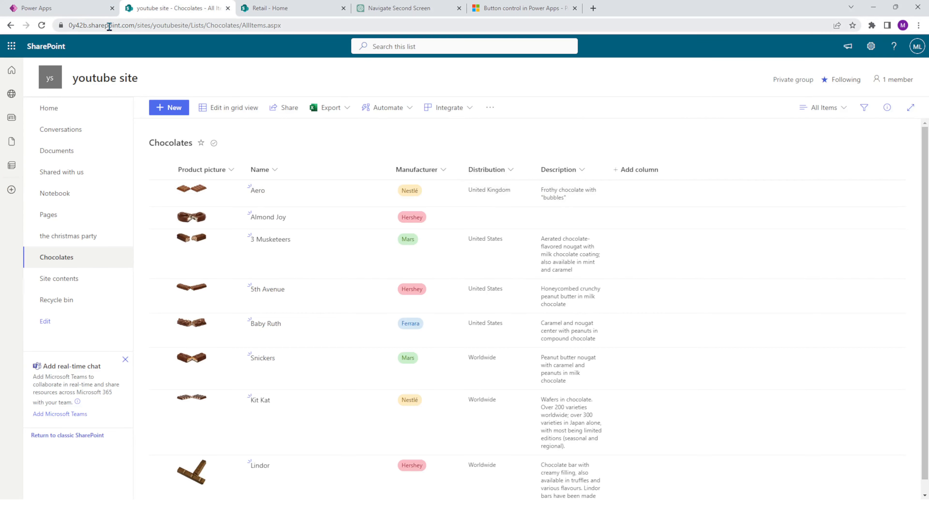
click(57, 8)
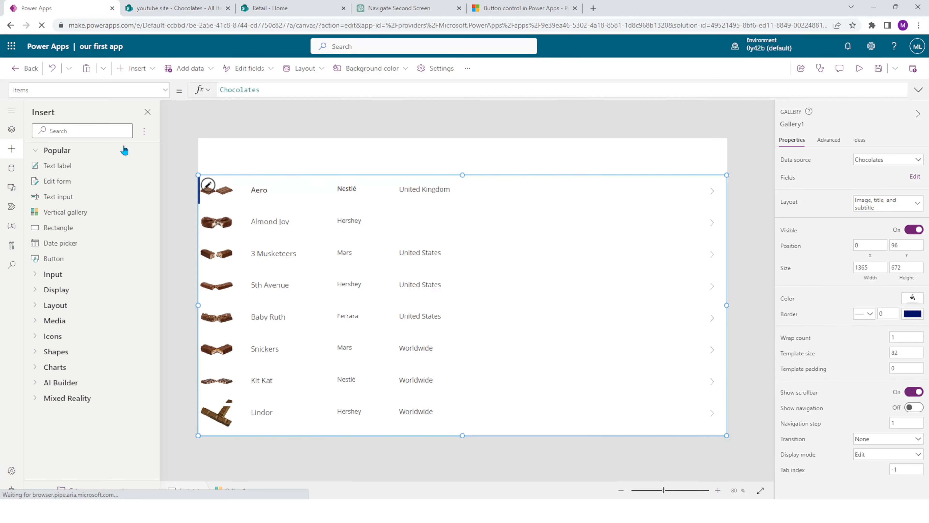
drag(60, 167, 483, 191)
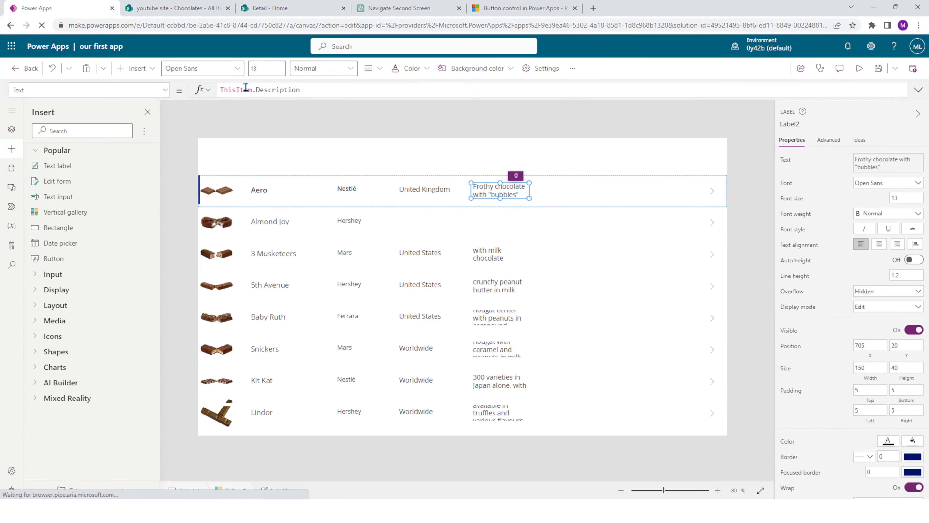
- Remove the column name from the description label's formula, browse the available ThisItem columns, and choose Description again
double_click(276, 90)
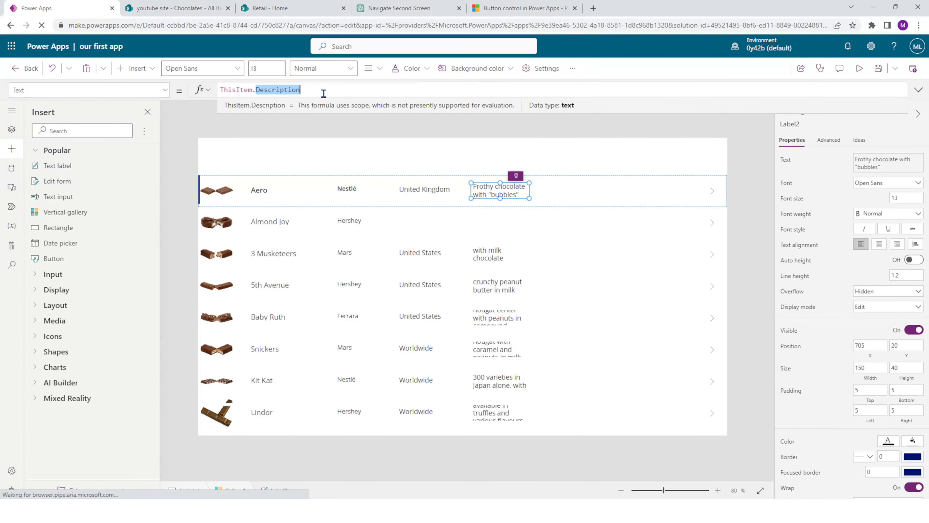
key(BackSpace)
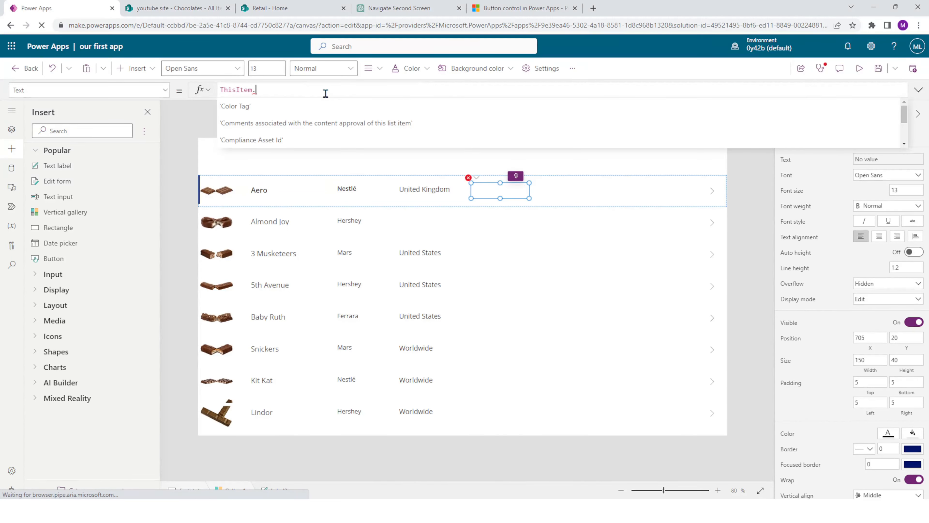
scroll(376, 116, down, 3)
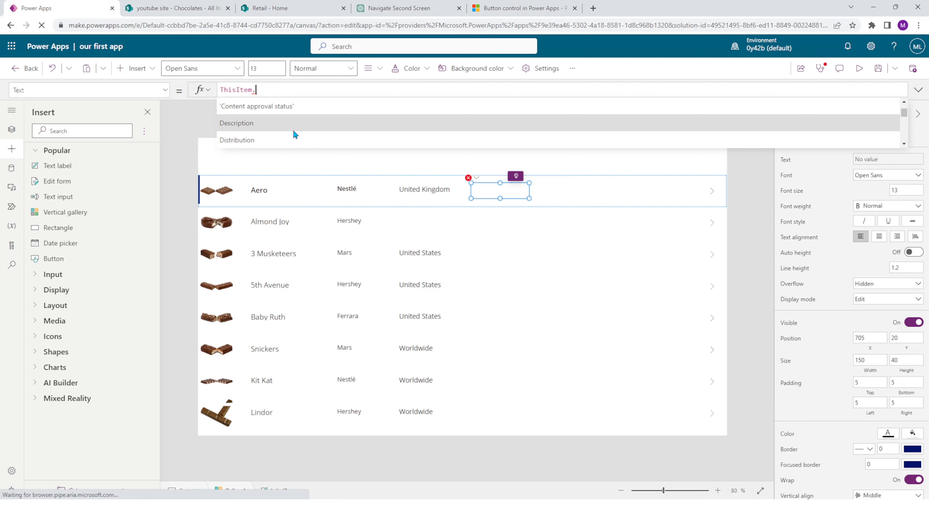
scroll(293, 129, up, 2)
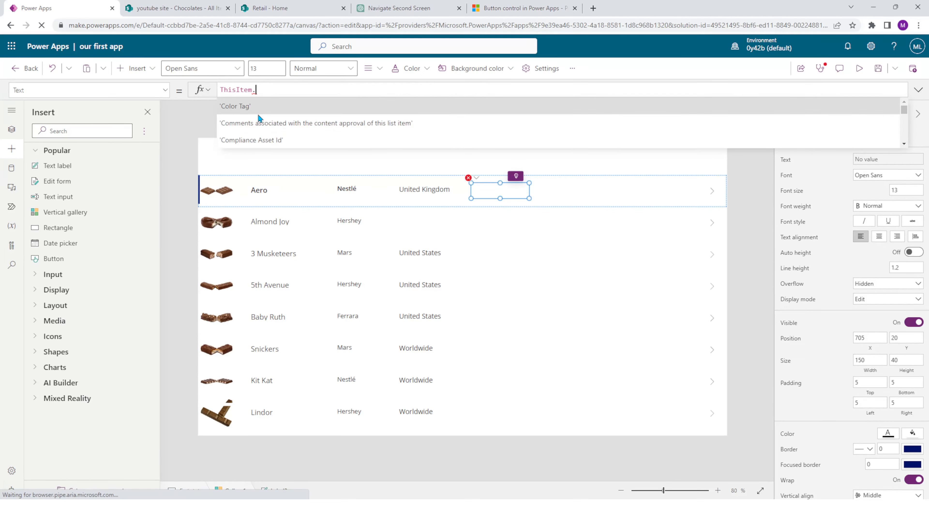
scroll(271, 131, down, 1)
scroll(273, 128, up, 1)
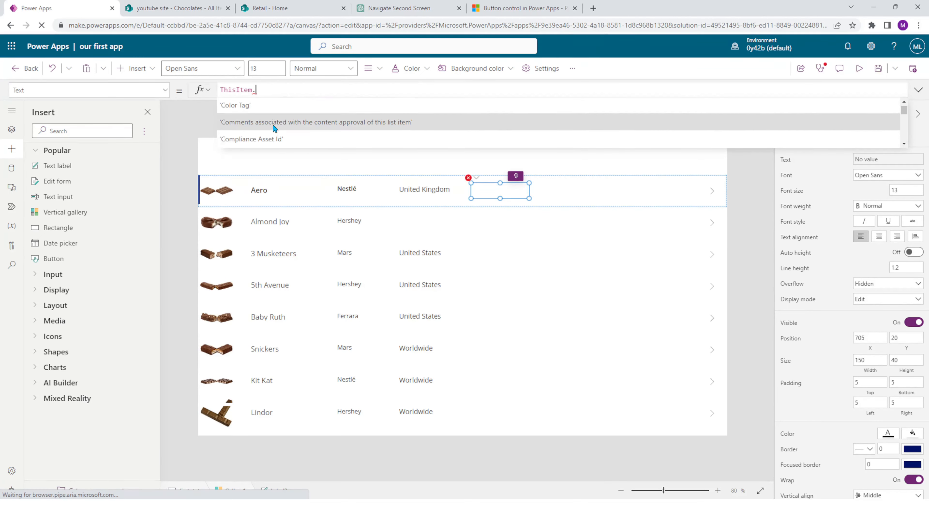
scroll(311, 117, down, 3)
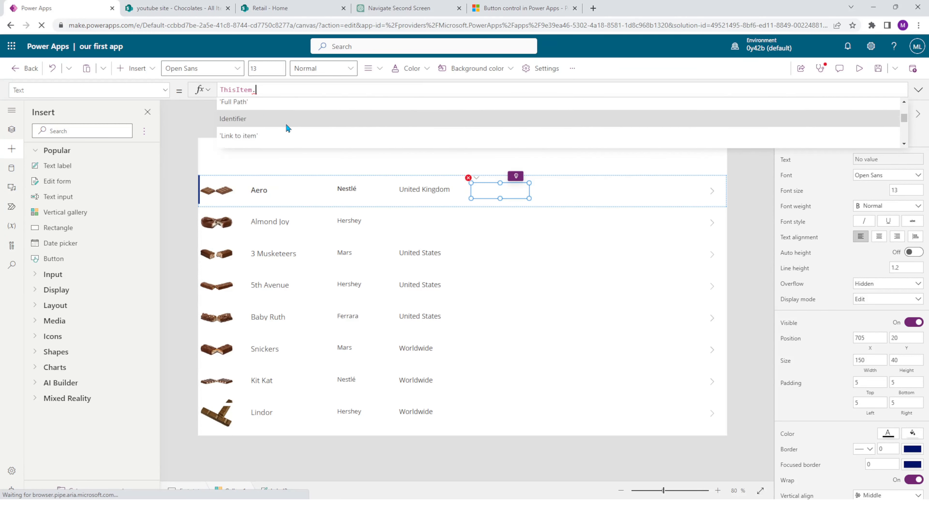
scroll(286, 128, up, 3)
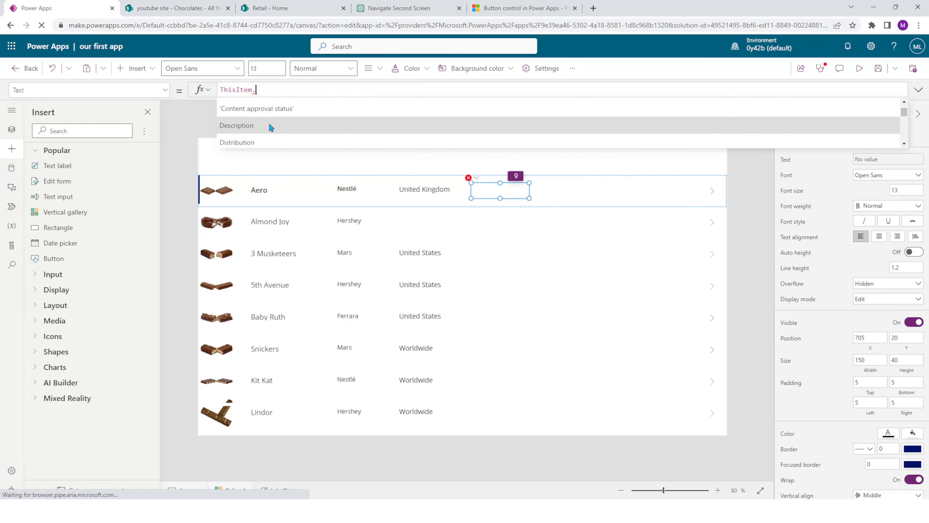
click(271, 127)
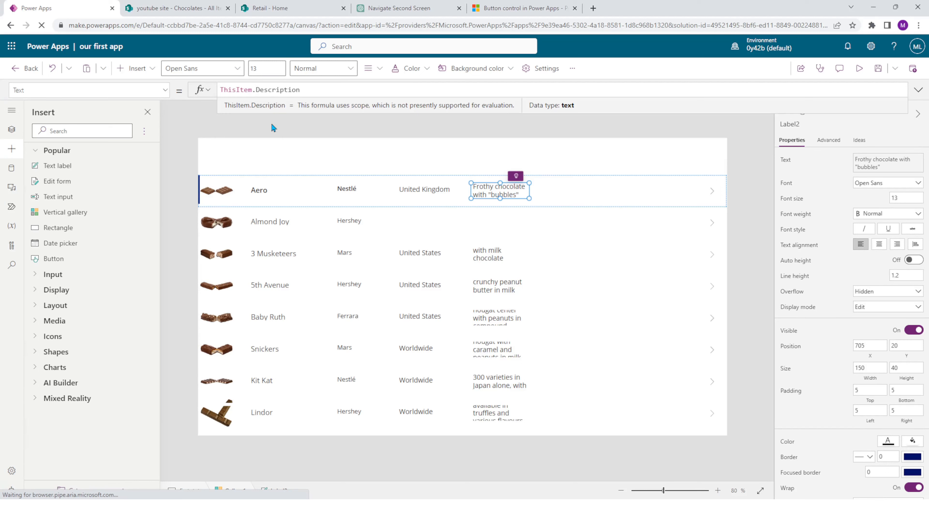
- Enlarge the description label in the Aero row to about 527 wide and 54 high, and move it up to about Y 9
click(444, 136)
click(512, 188)
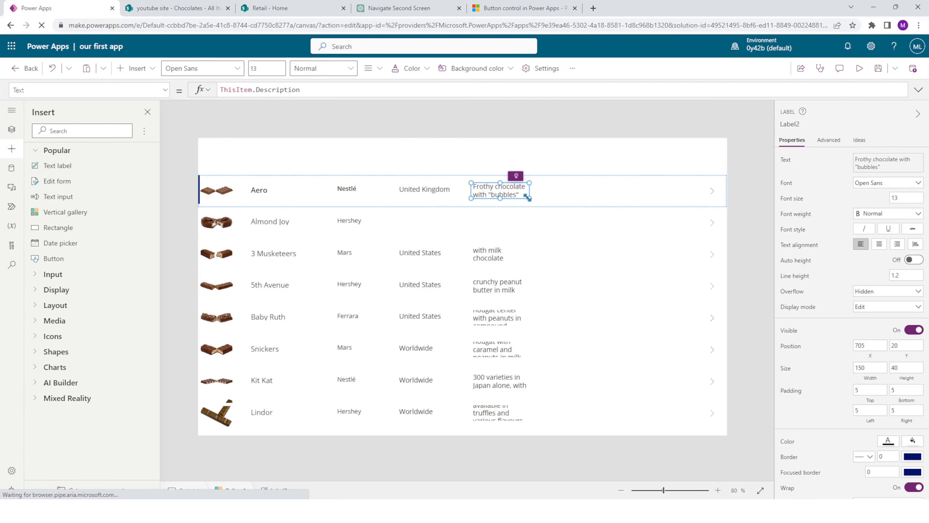
drag(531, 197, 533, 196)
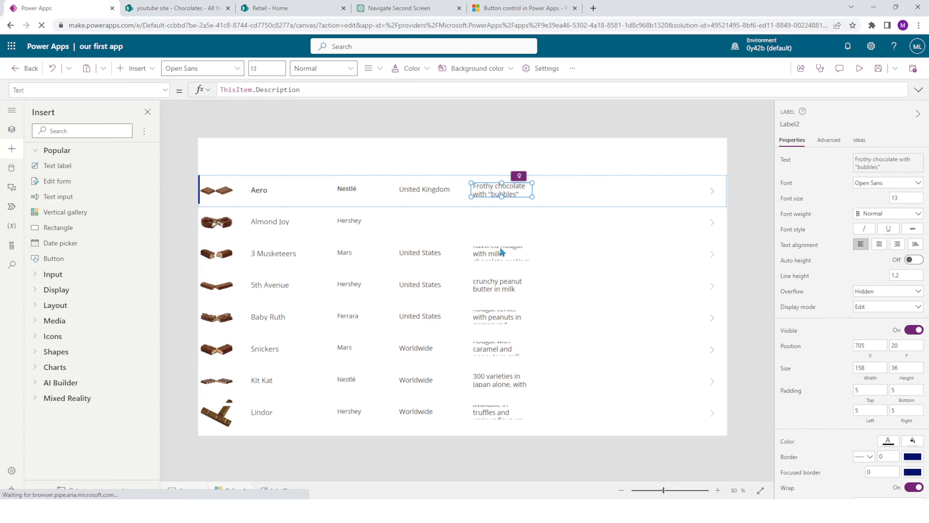
click(495, 254)
click(514, 194)
drag(532, 197, 541, 204)
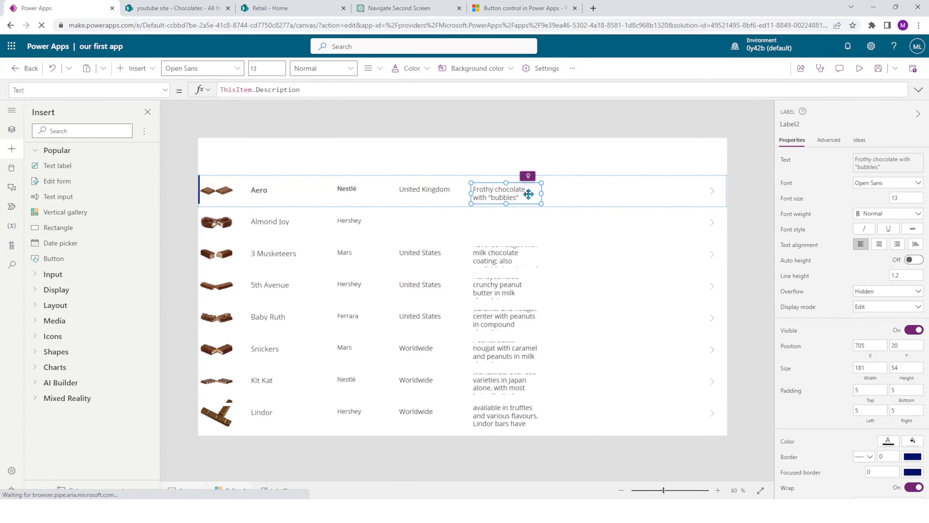
click(572, 195)
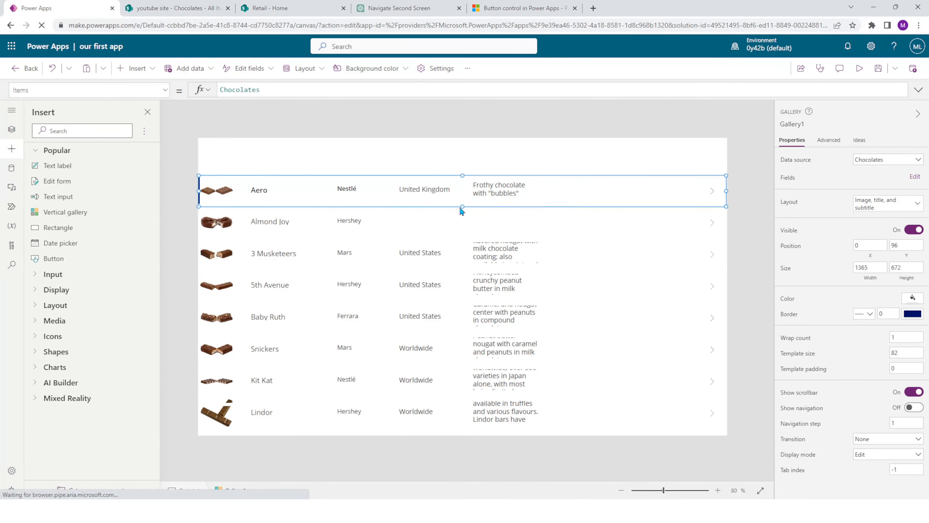
click(533, 192)
drag(543, 191, 675, 189)
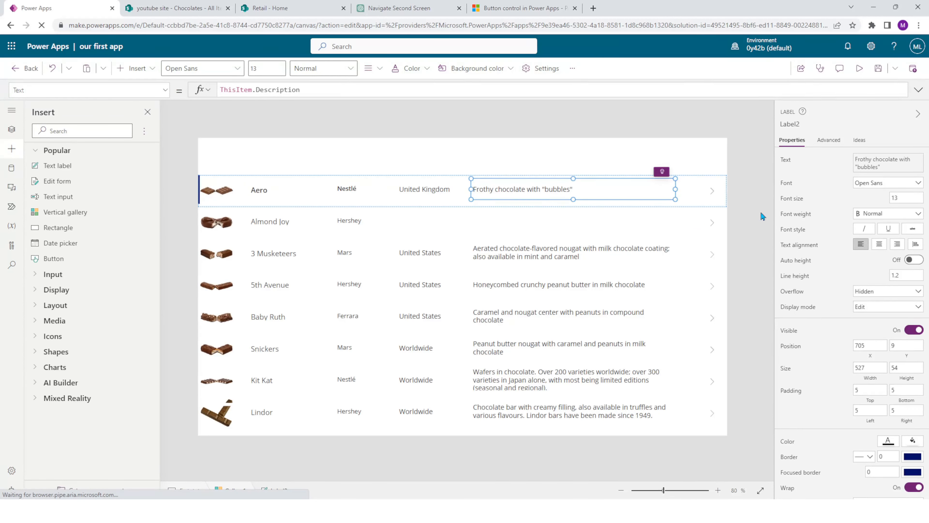
- Set the font weight of both the description label and the distribution label in the Aero row to Bold
click(888, 213)
click(878, 244)
click(424, 189)
click(888, 213)
click(877, 244)
click(647, 206)
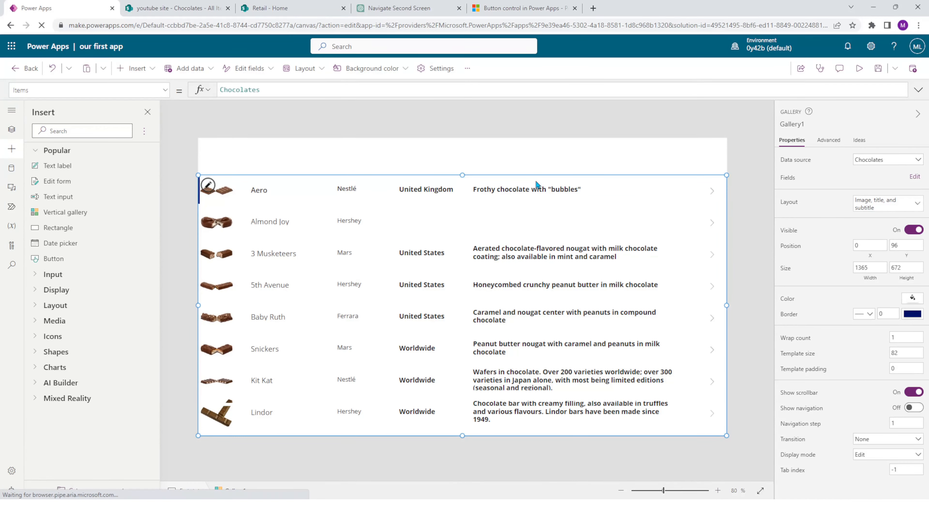
- Save the app and preview it, selecting the Almond Joy row before closing the preview
click(878, 68)
click(860, 68)
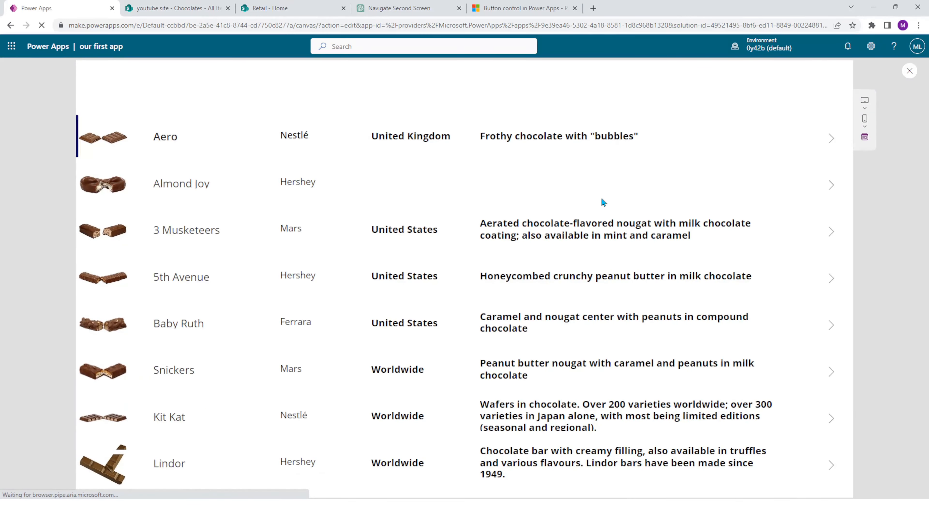
click(606, 183)
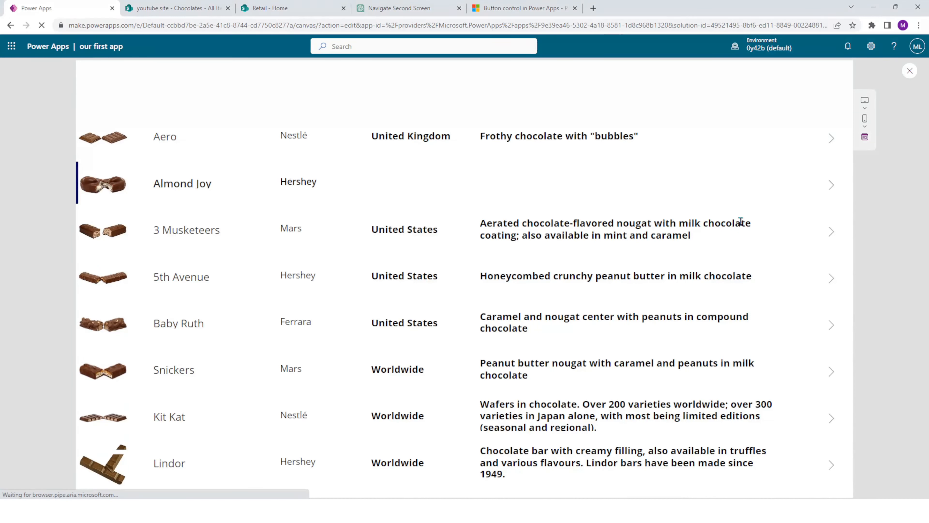
click(910, 71)
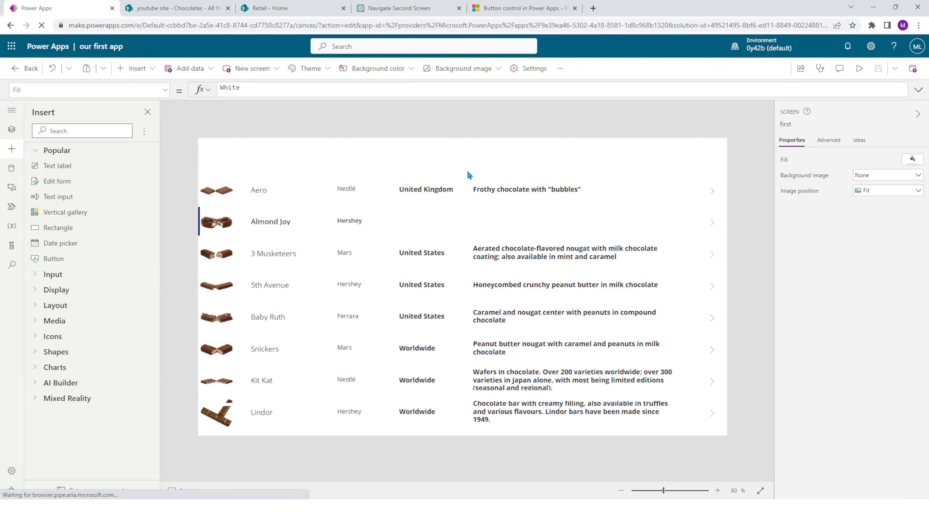
- Review the formulas of the Aero row's description and distribution labels, and compare the gallery's layout with the SharePoint Chocolates list
click(434, 190)
click(502, 194)
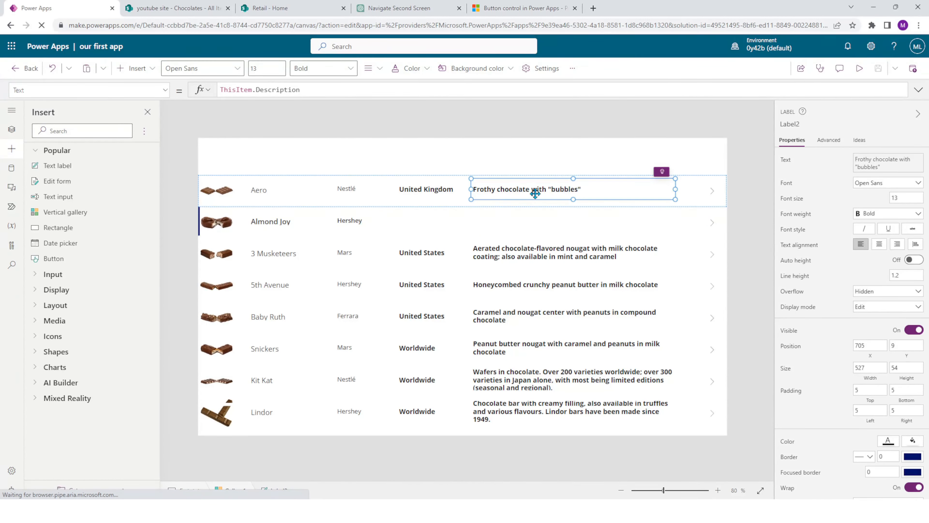
click(428, 192)
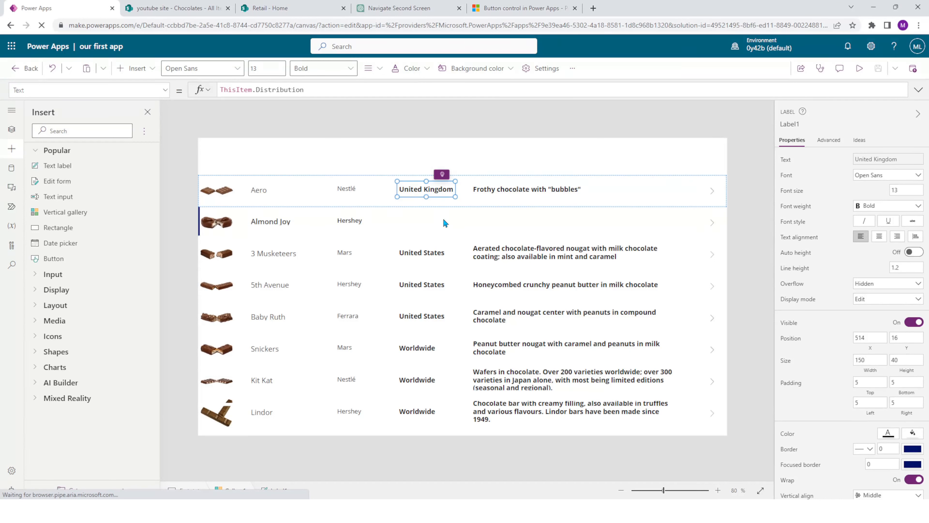
click(352, 188)
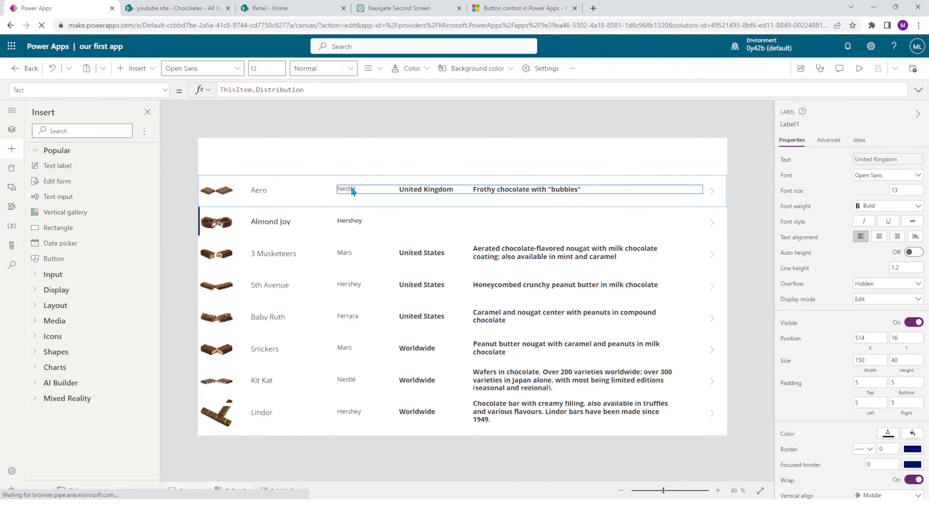
click(509, 157)
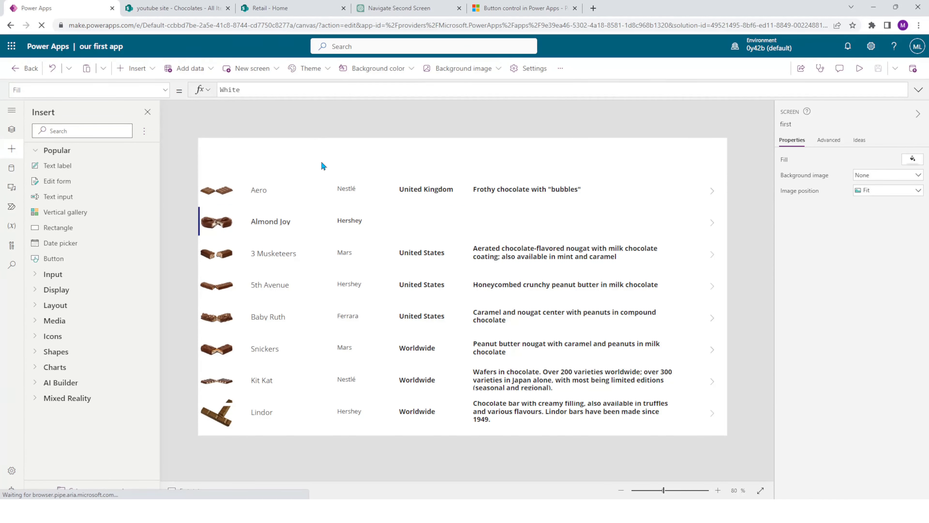
click(186, 10)
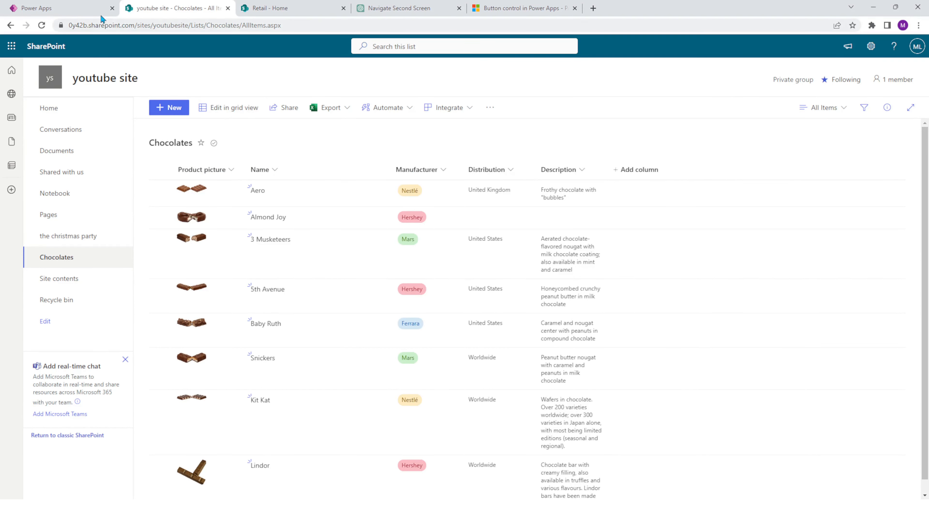
click(92, 9)
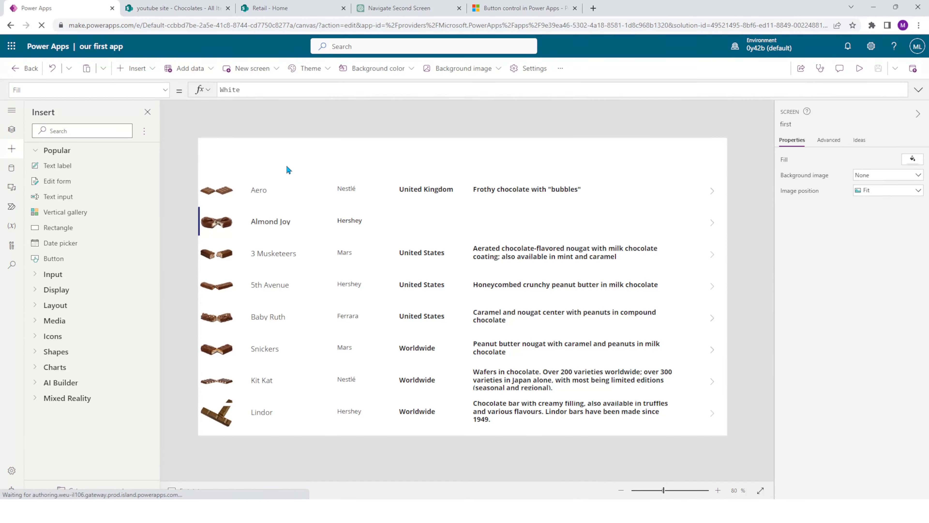
- Insert a full-width rectangle above the gallery's first row, about 1365 wide and 53 high, at X 0 and about Y 42
click(73, 234)
drag(246, 166, 727, 175)
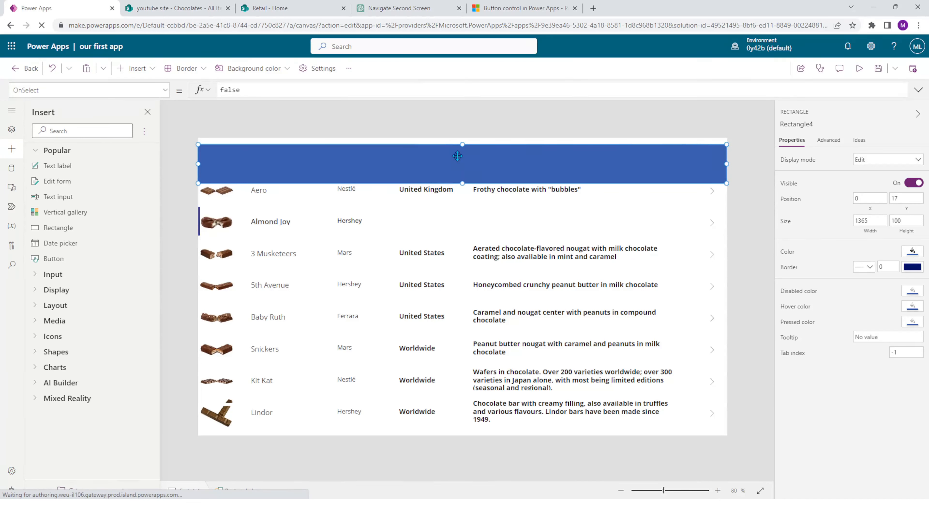
drag(462, 144, 462, 155)
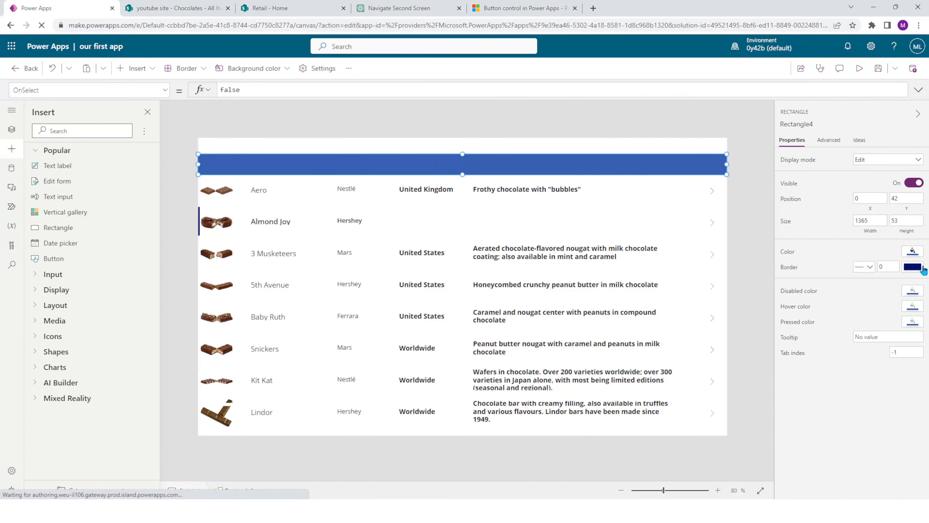
- Fill the header rectangle above the gallery with the darkest navy theme color and deselect it
click(916, 254)
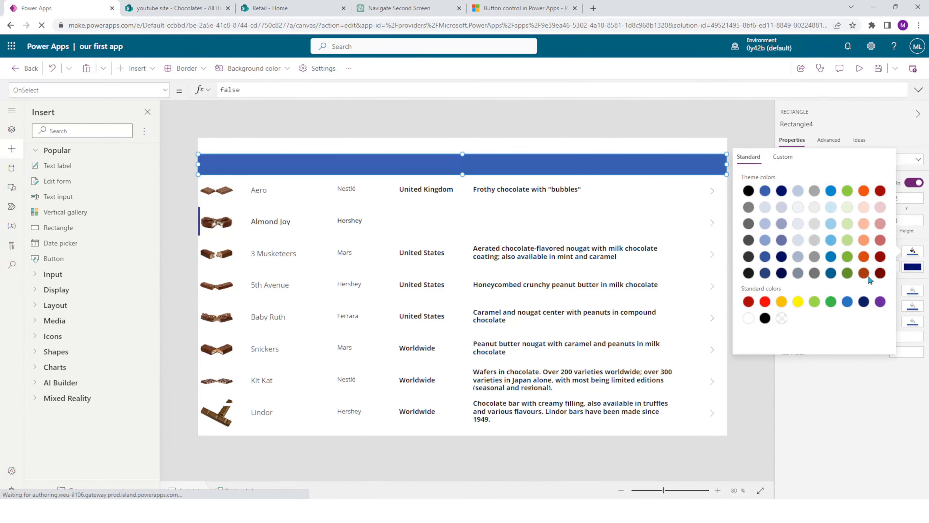
click(781, 273)
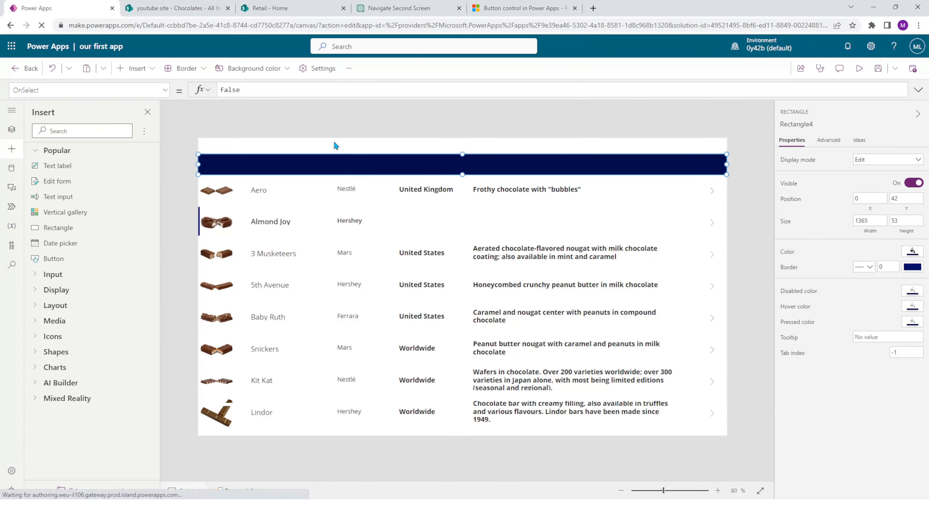
click(285, 198)
click(258, 136)
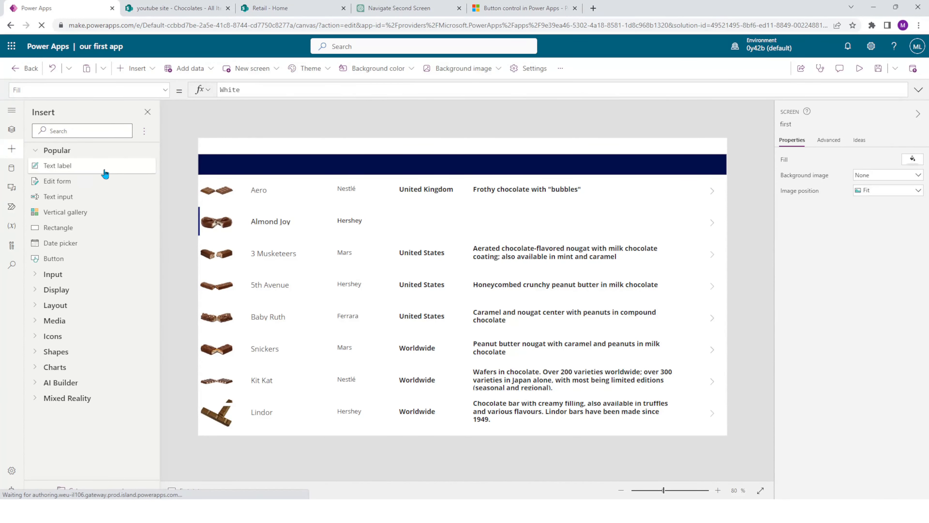
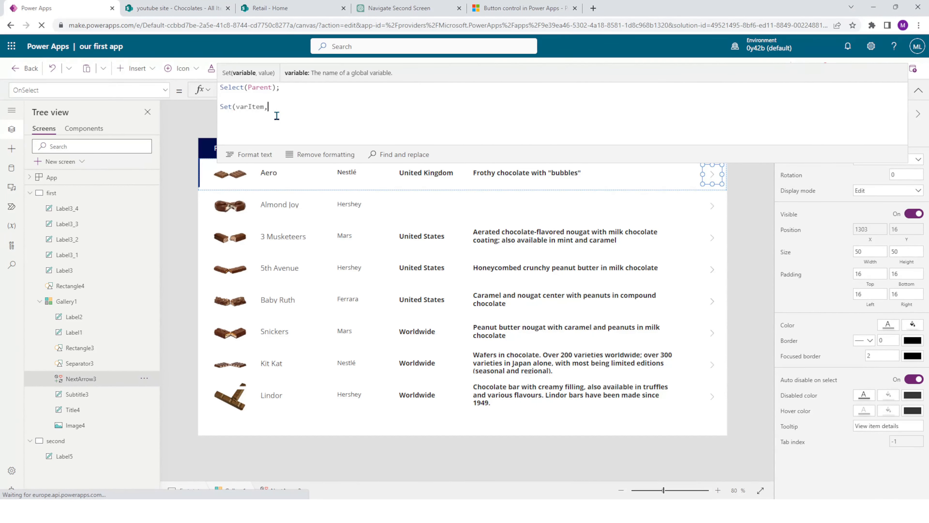
- Complete the Aero row arrow's OnSelect statement as Set(varItem,ThisItem), checking the row's description and title label formulas along the way
text(,)
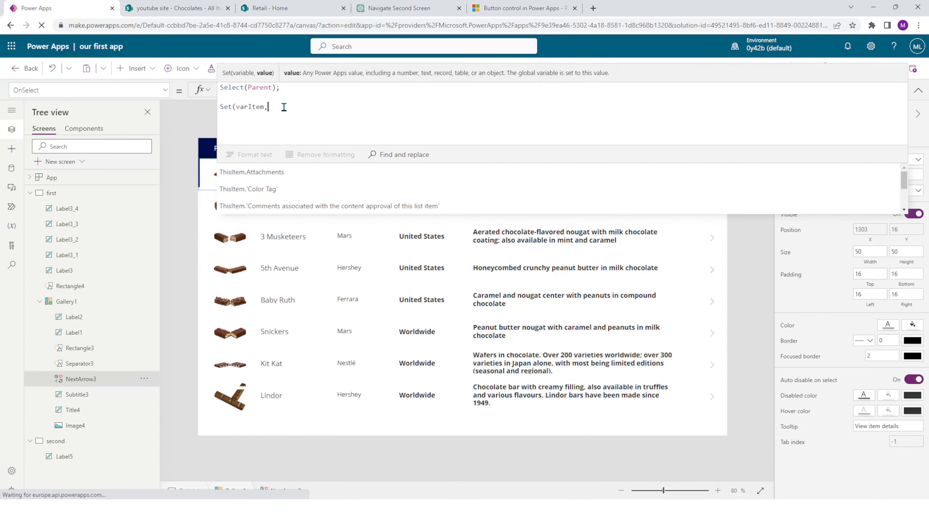
click(204, 177)
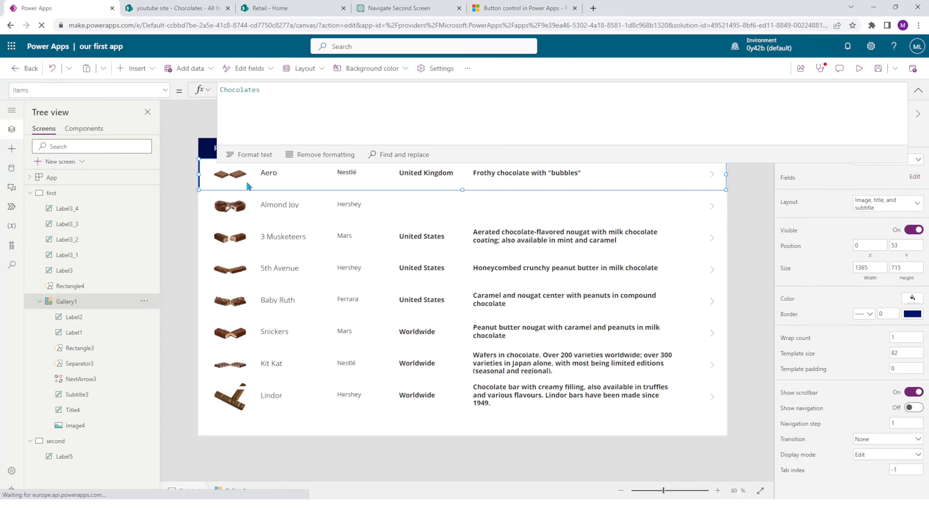
click(515, 180)
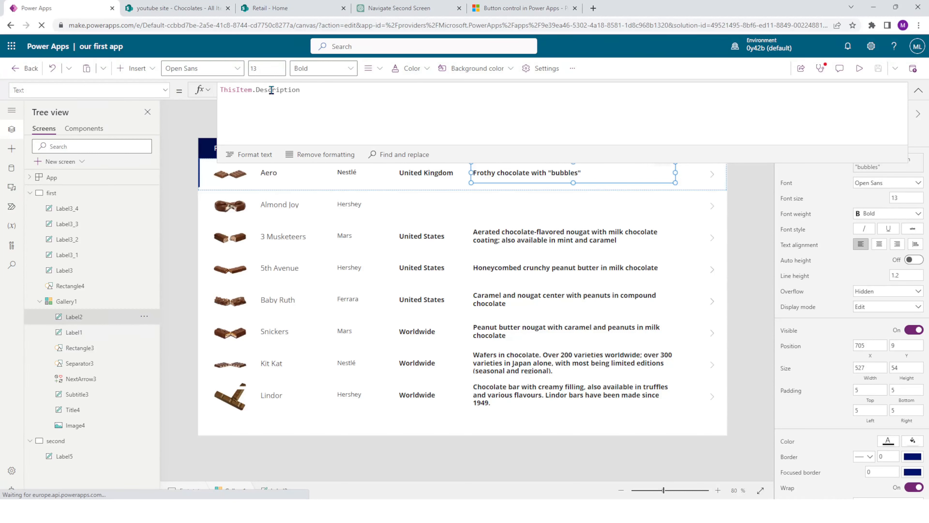
click(274, 169)
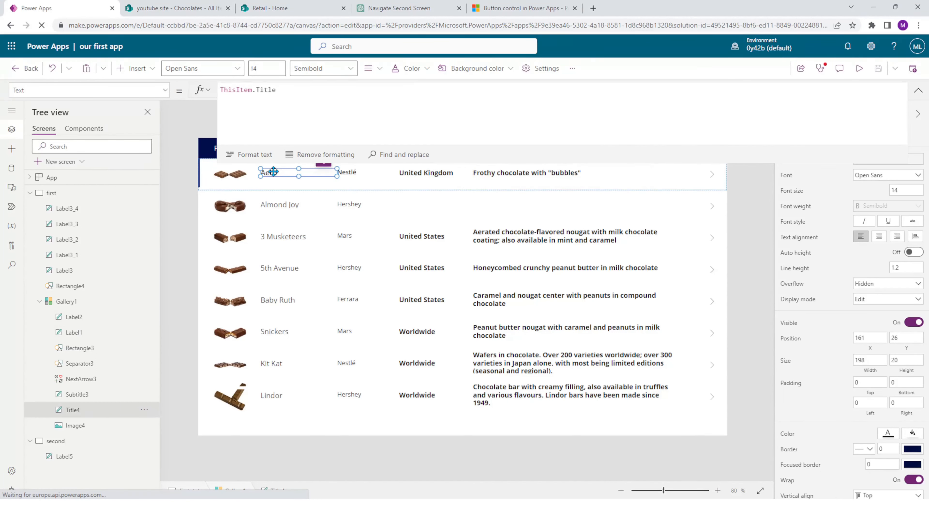
click(711, 175)
click(349, 108)
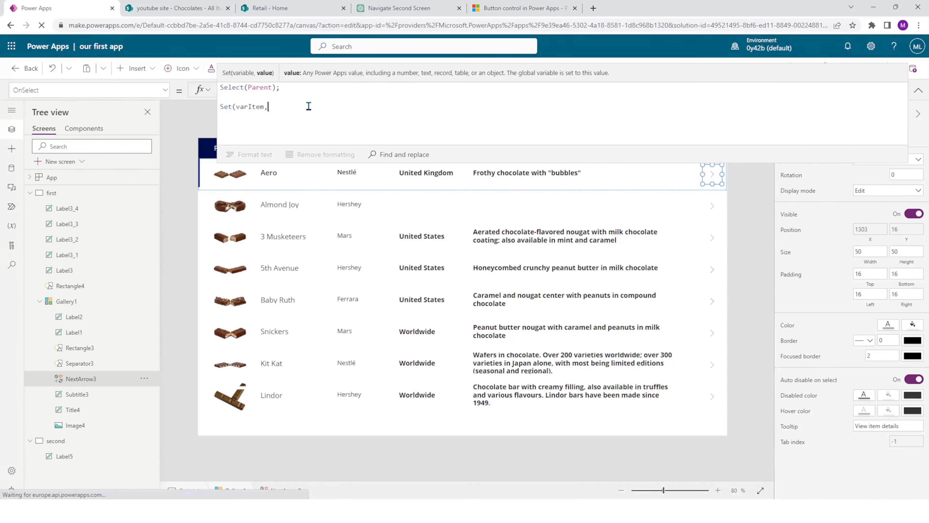
text(ThisItem))
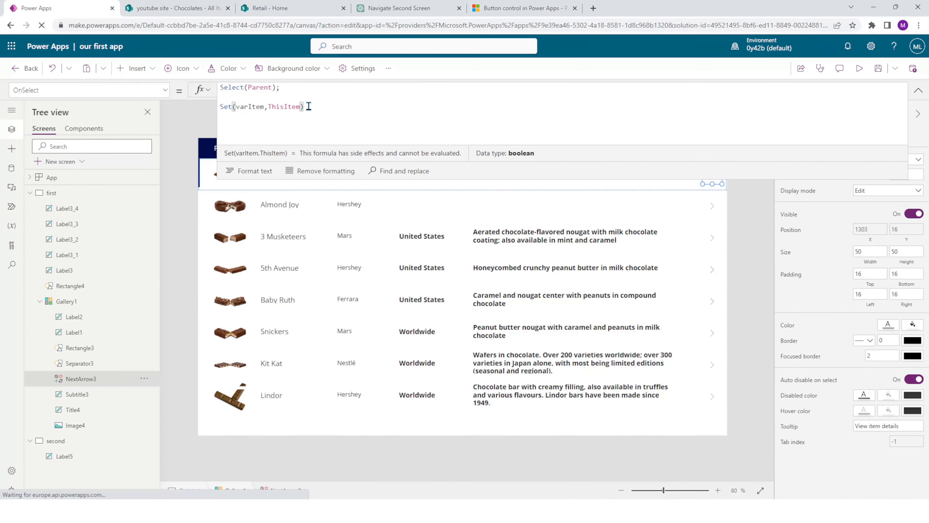
- Rename the variable in the arrow's Set statement to varFullItem
click(241, 106)
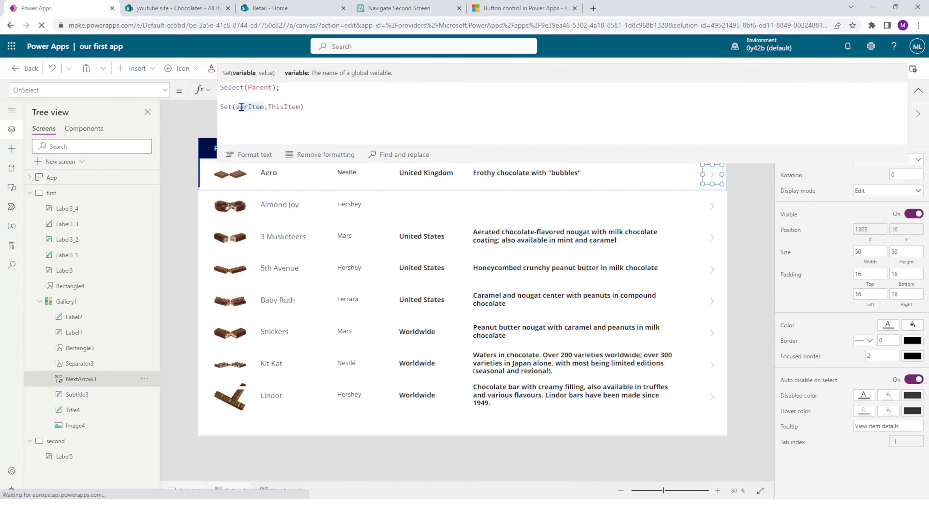
click(281, 107)
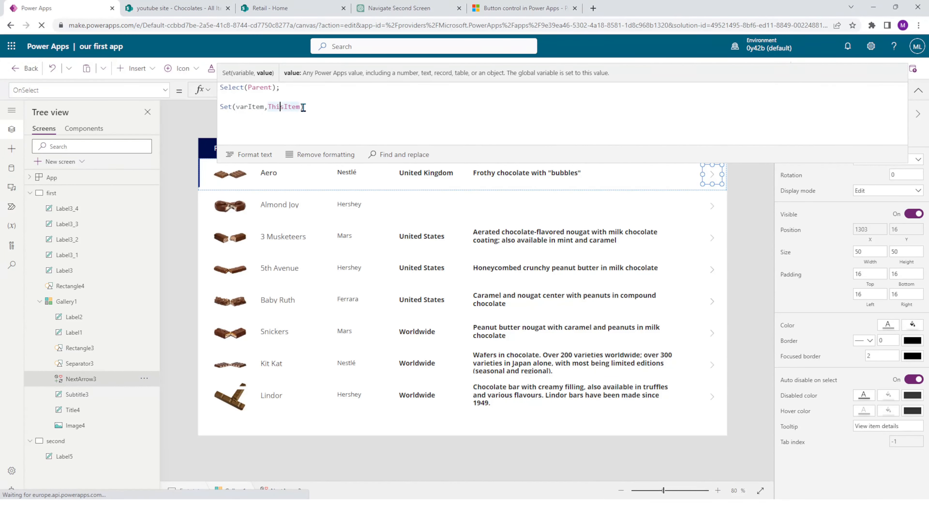
click(256, 107)
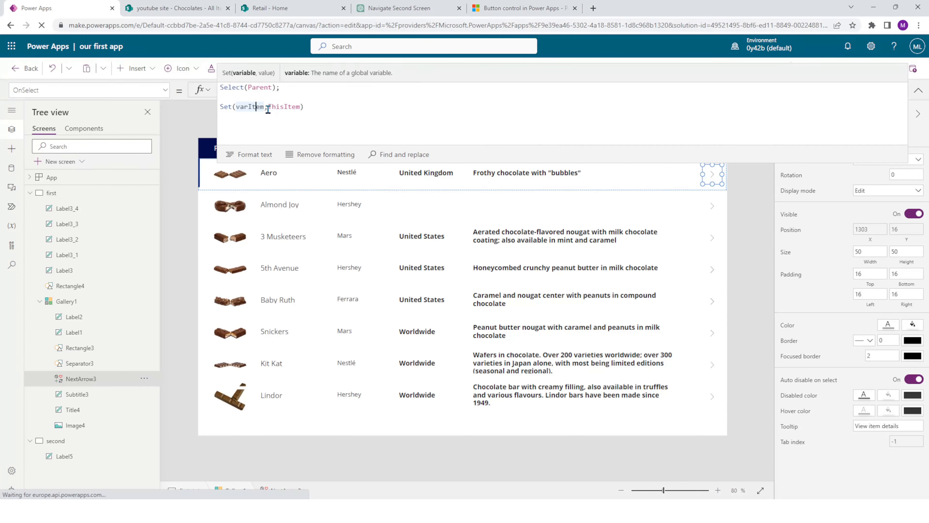
double_click(252, 106)
text(var)
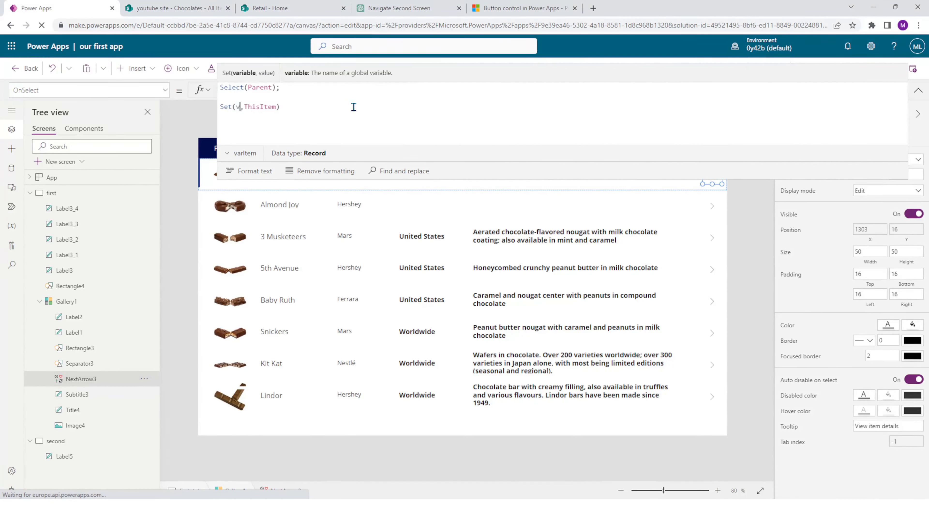
text(FullItem)
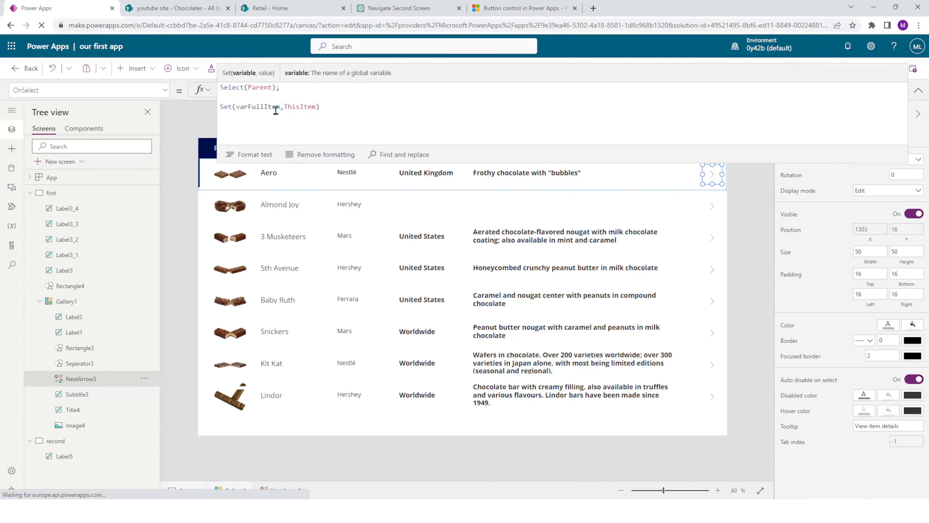
- End the arrow's Set statement with a semicolon, add Navigate(second); below it, and collapse the formula editor
click(321, 107)
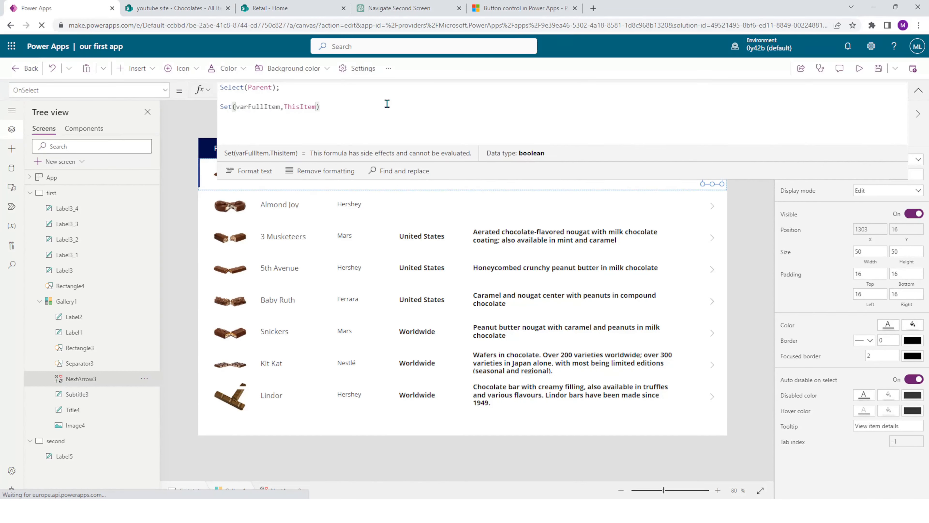
text(;)
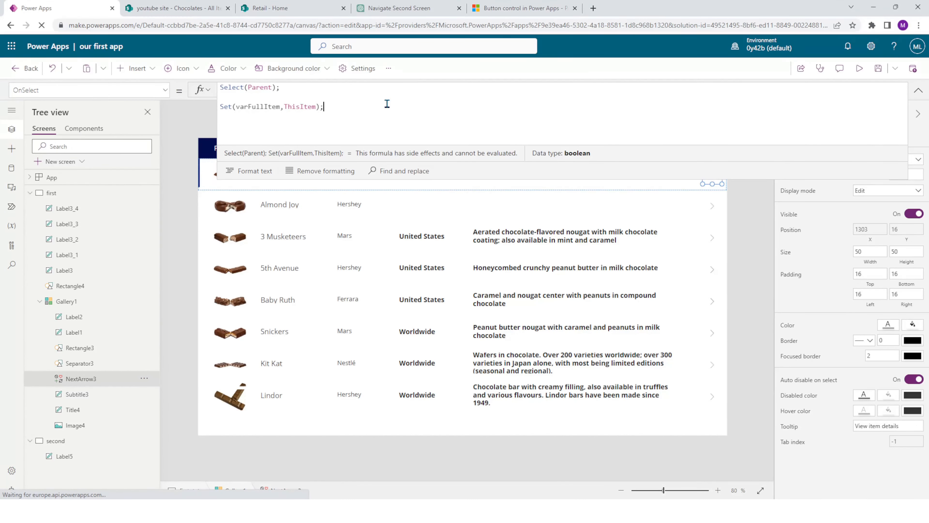
key(Return)
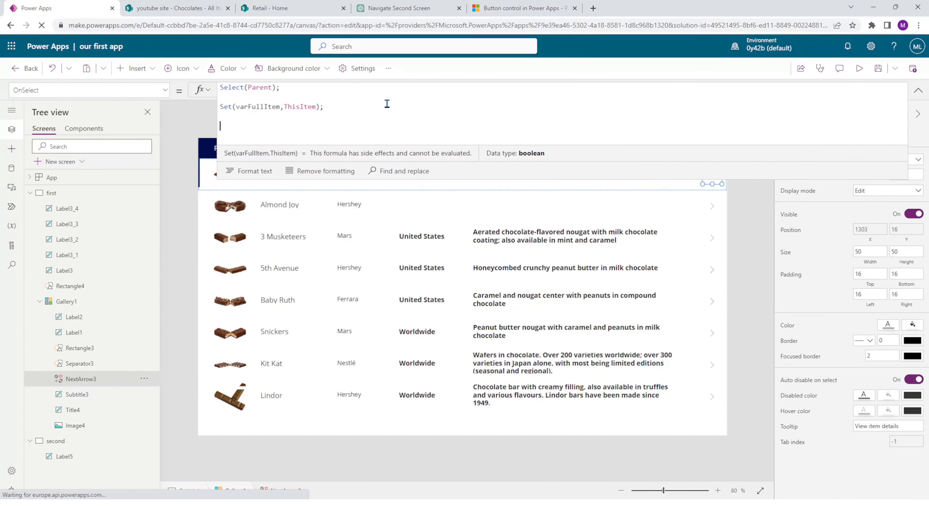
text(Navig)
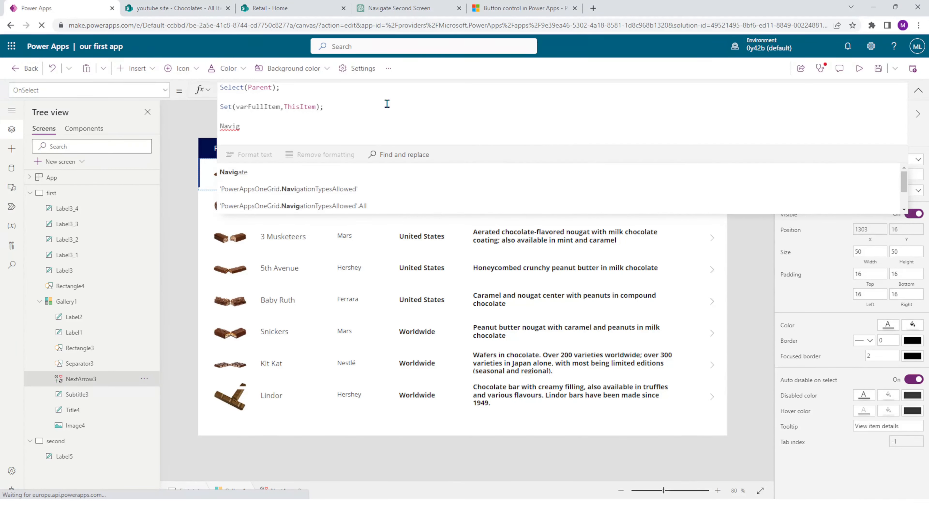
click(273, 175)
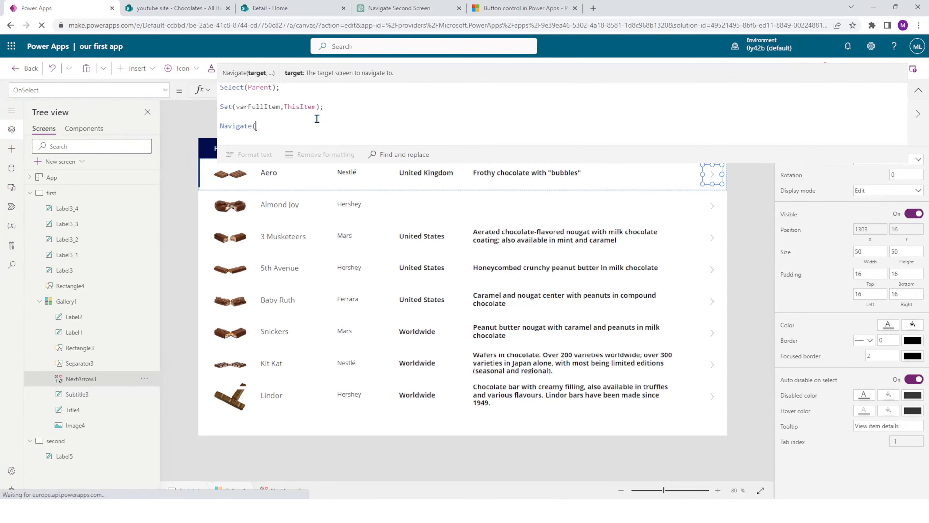
text(second)
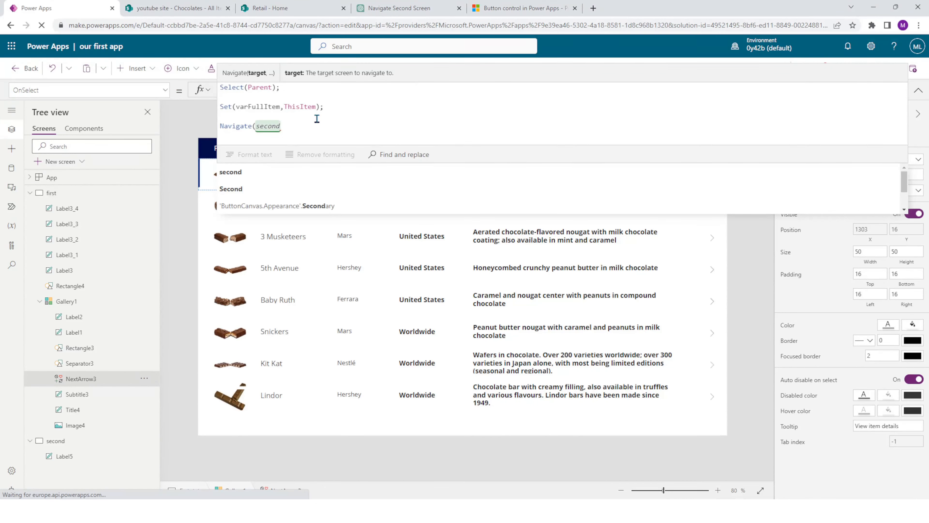
text())
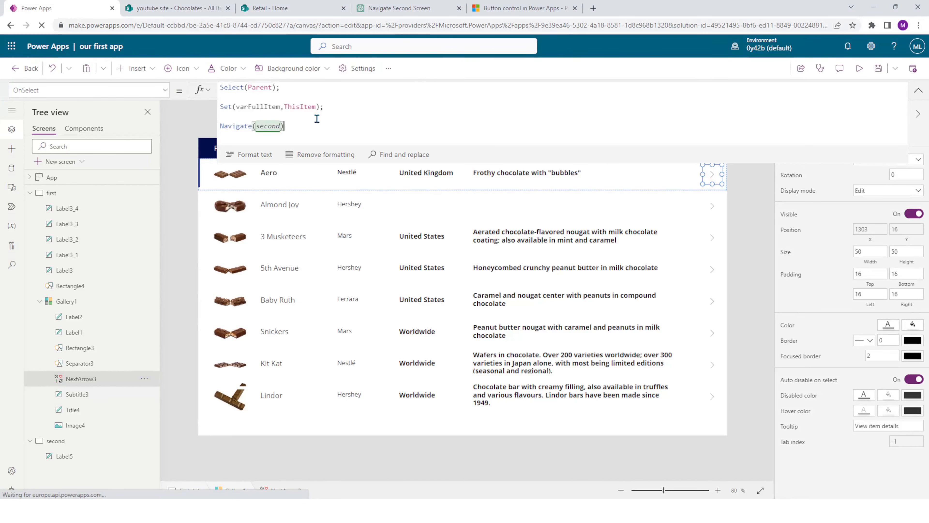
text(;)
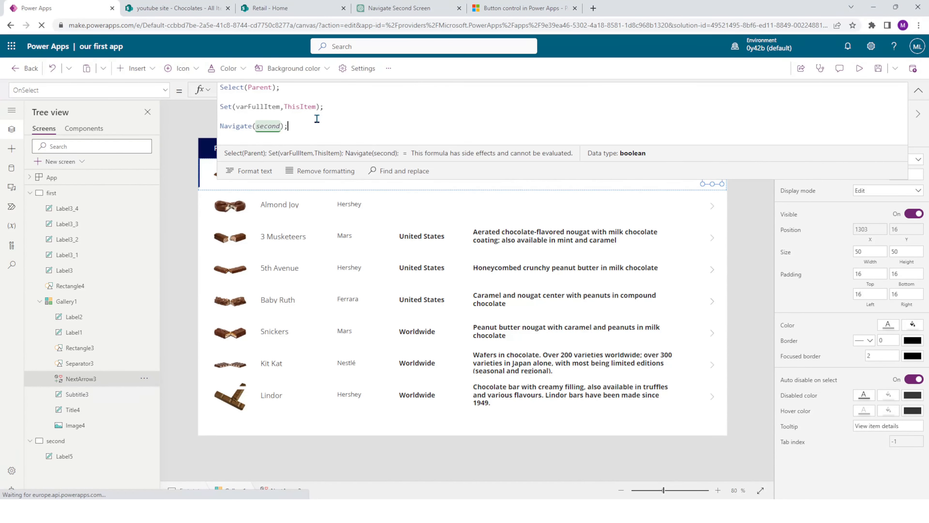
drag(304, 128, 221, 111)
click(311, 108)
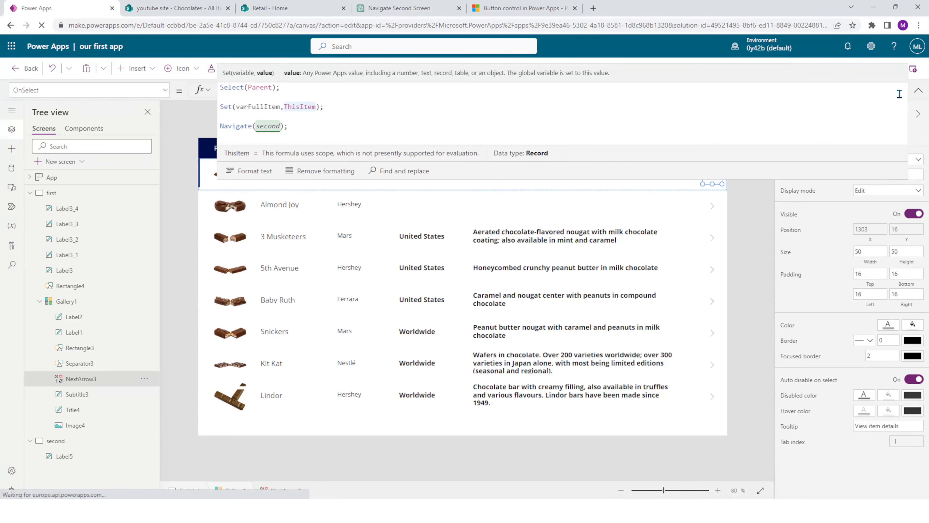
click(915, 93)
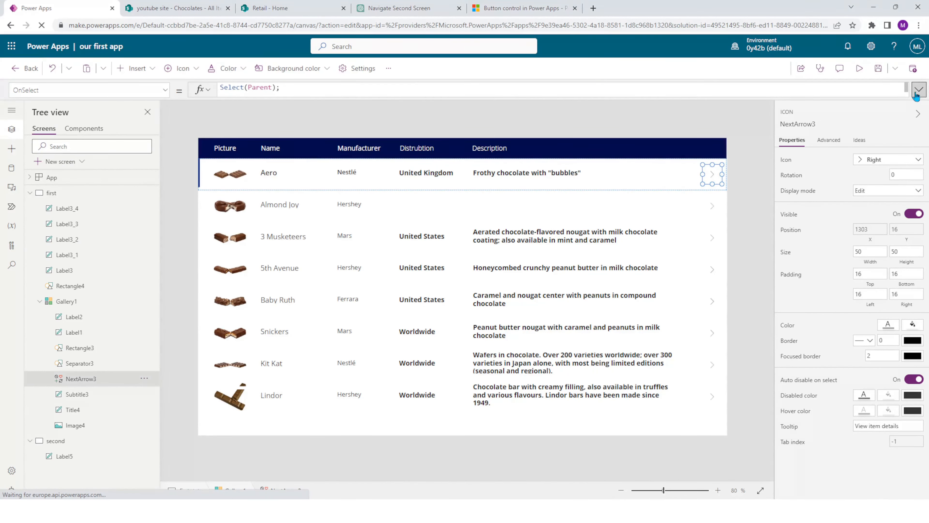
- Save the app and open the screen named second
click(878, 78)
click(30, 192)
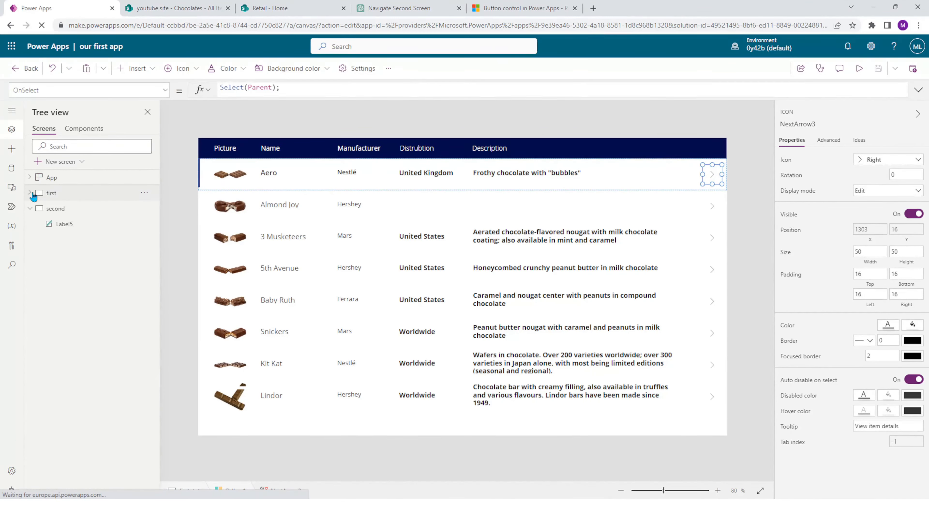
click(58, 209)
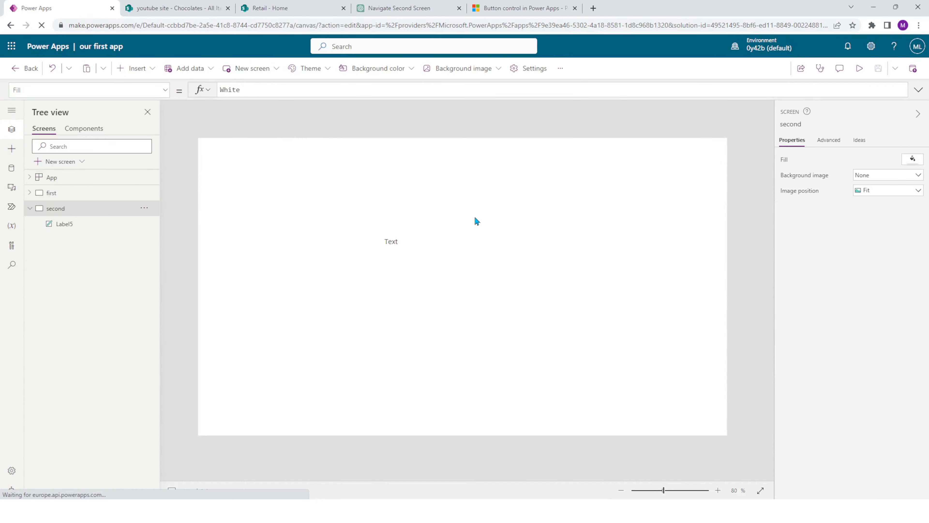
- Set the text of the label on the second screen to varFullItem.Description and save the app
drag(508, 178, 282, 324)
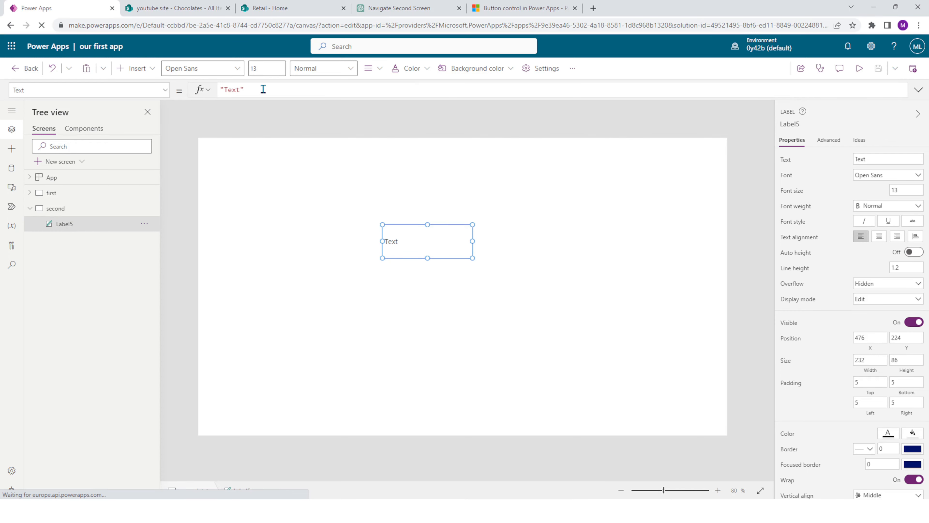
click(253, 89)
drag(253, 90, 221, 91)
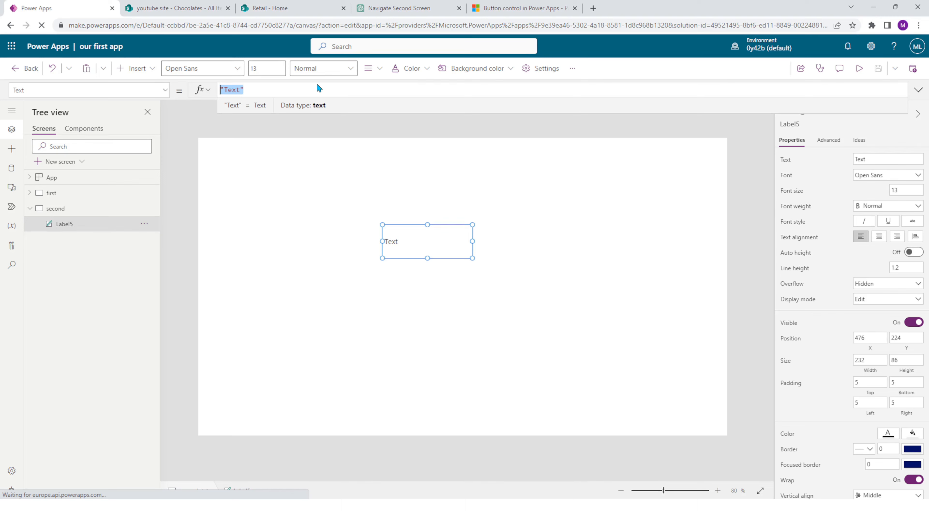
text(var)
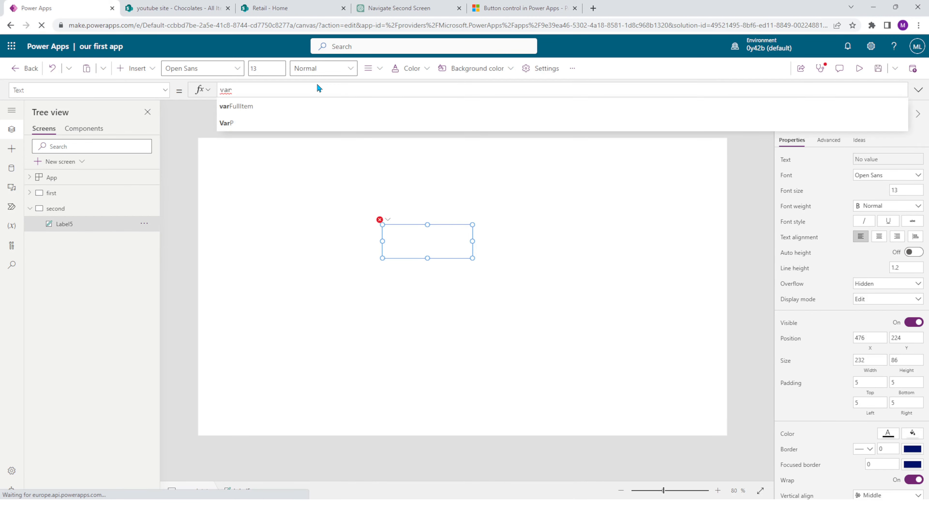
click(234, 107)
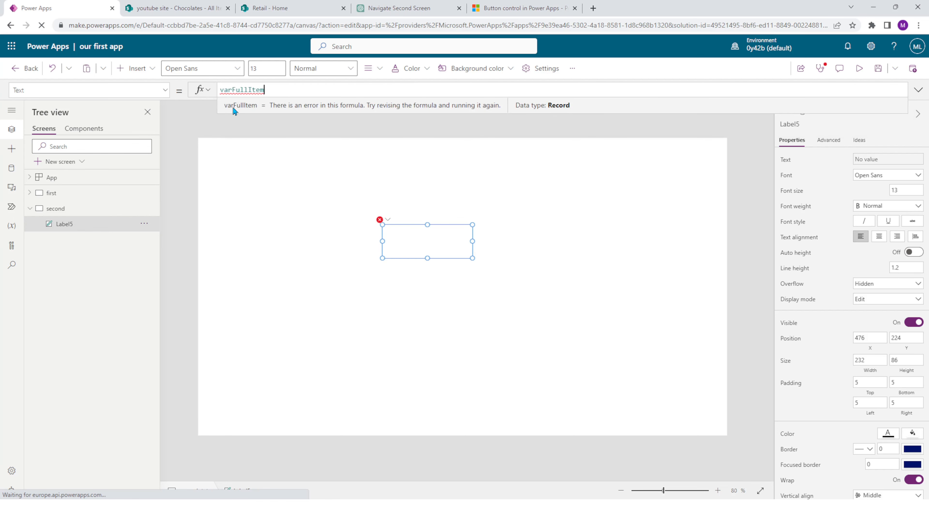
text(.)
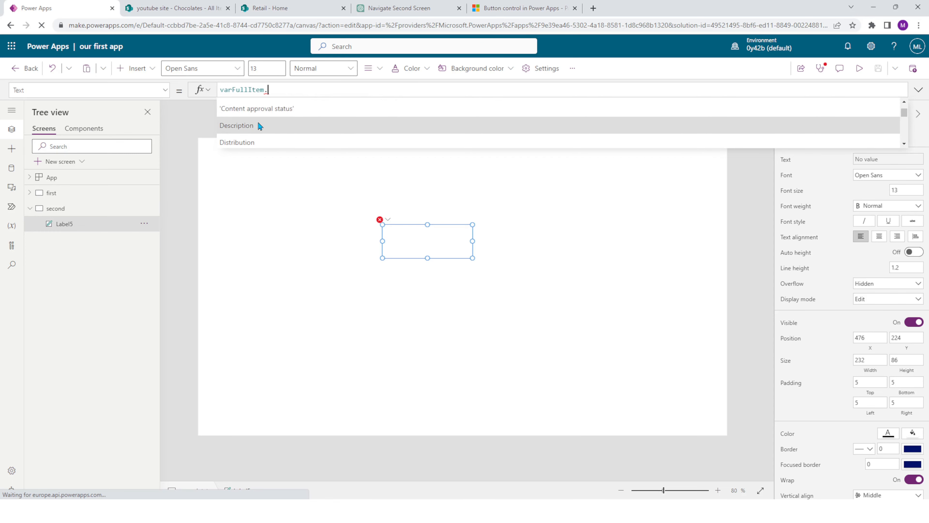
scroll(262, 126, down, 5)
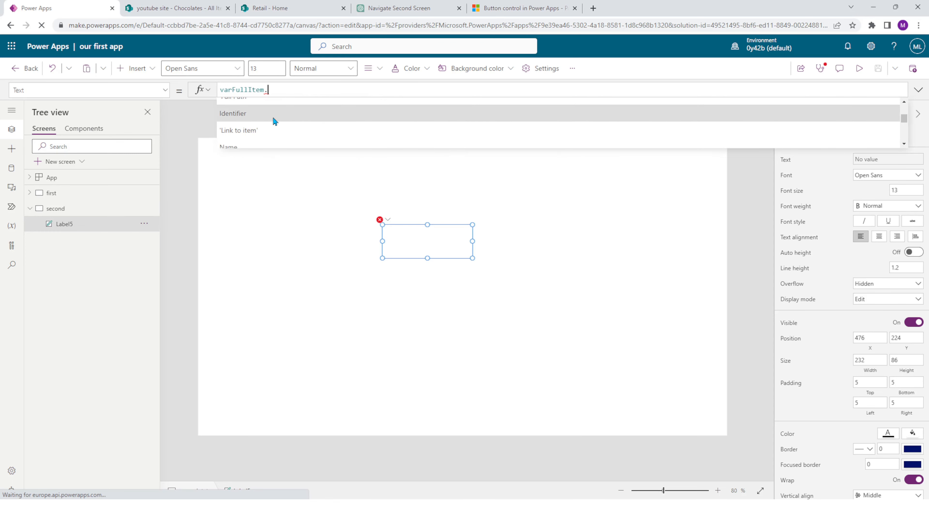
scroll(274, 121, down, 5)
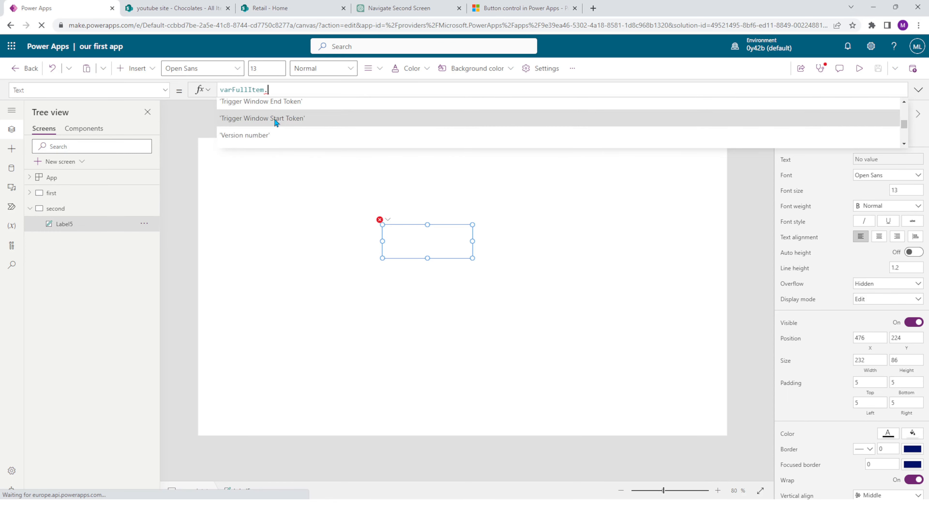
scroll(292, 126, up, 10)
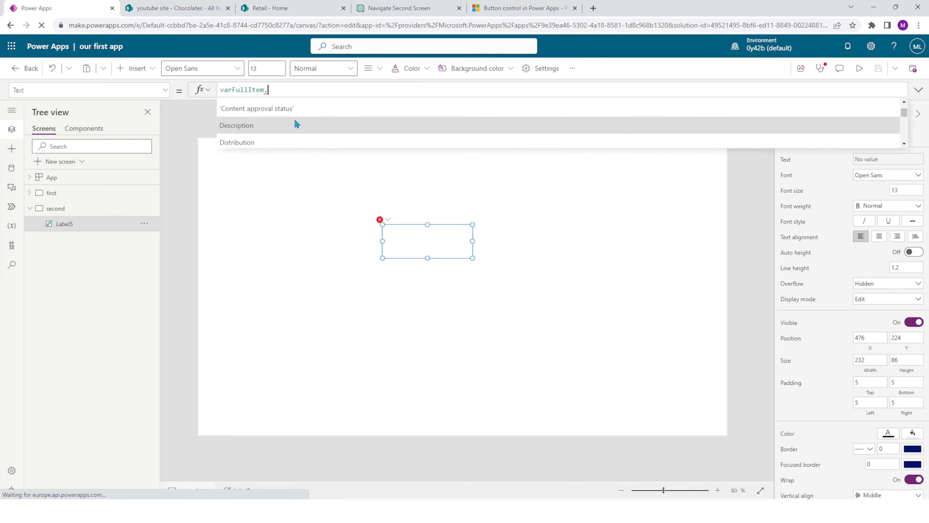
click(267, 125)
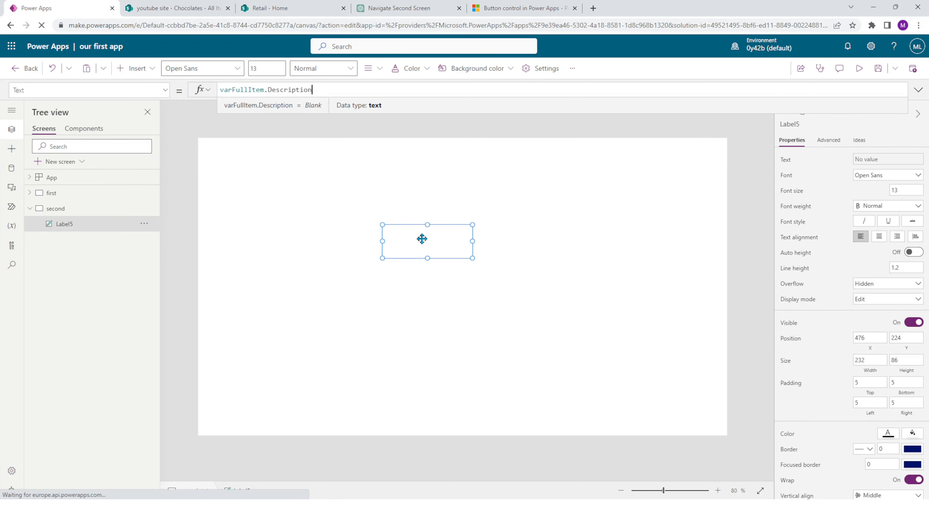
click(411, 241)
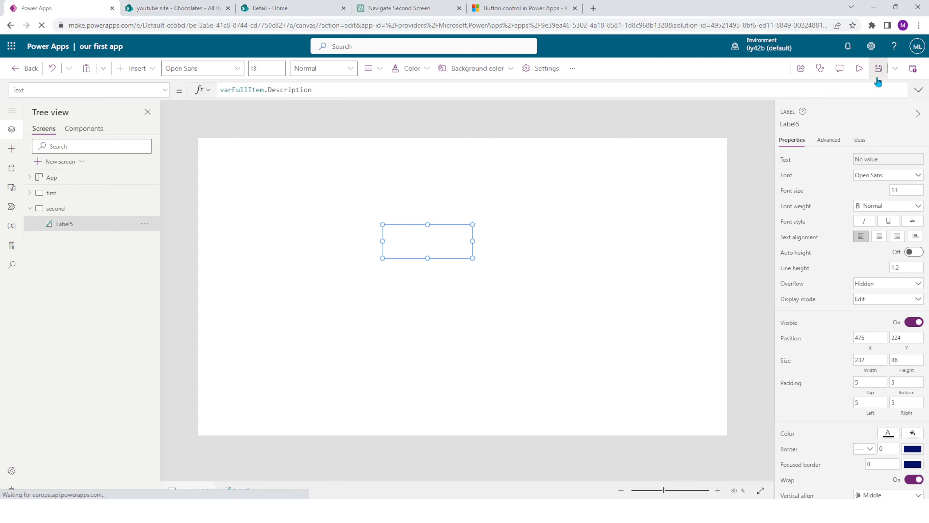
click(877, 69)
click(329, 194)
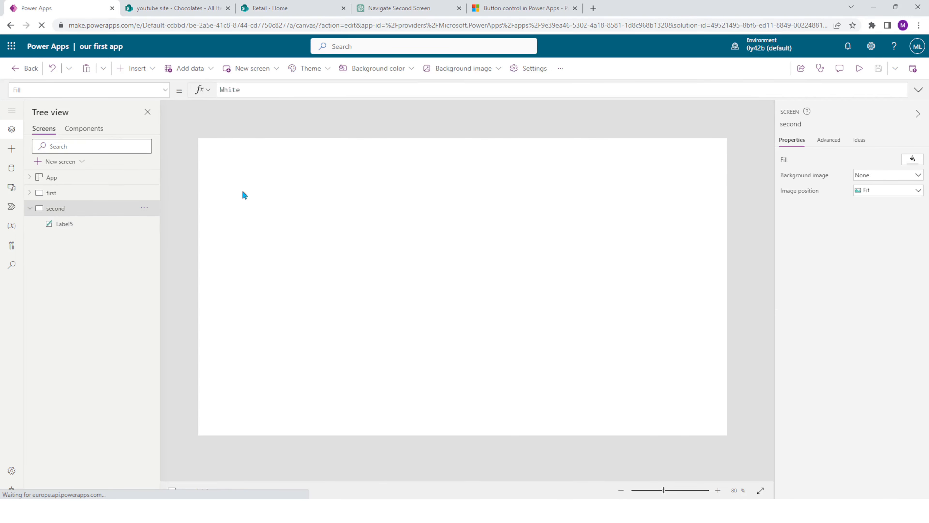
- Preview the app from the screen named first, test the Aero row's arrow, and close the preview
click(73, 193)
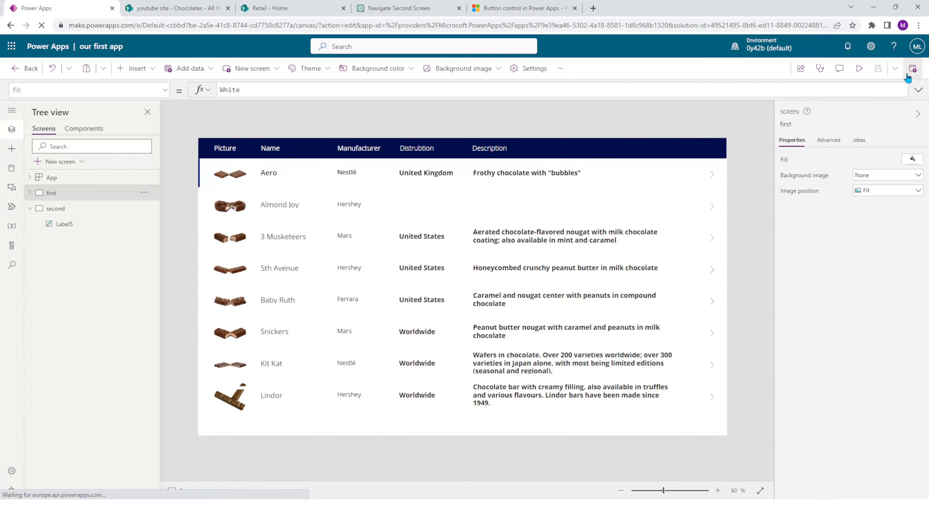
click(859, 73)
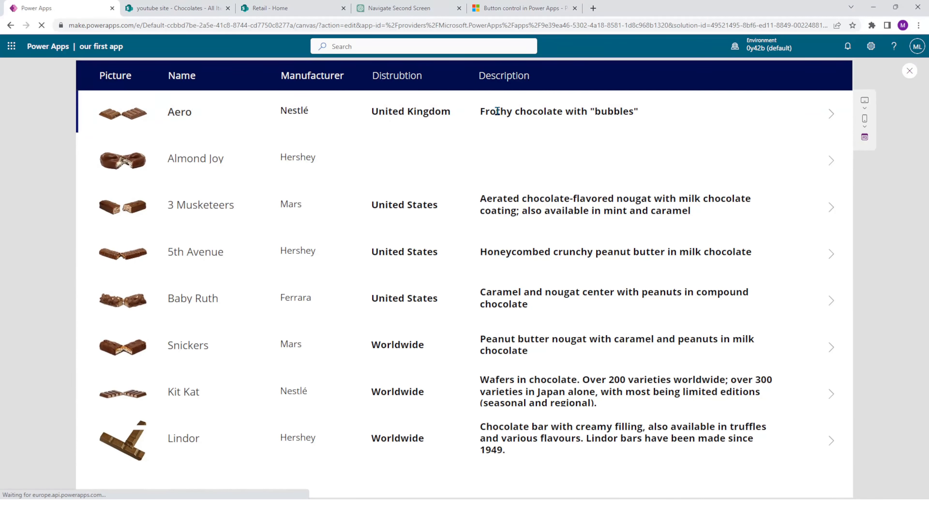
click(831, 112)
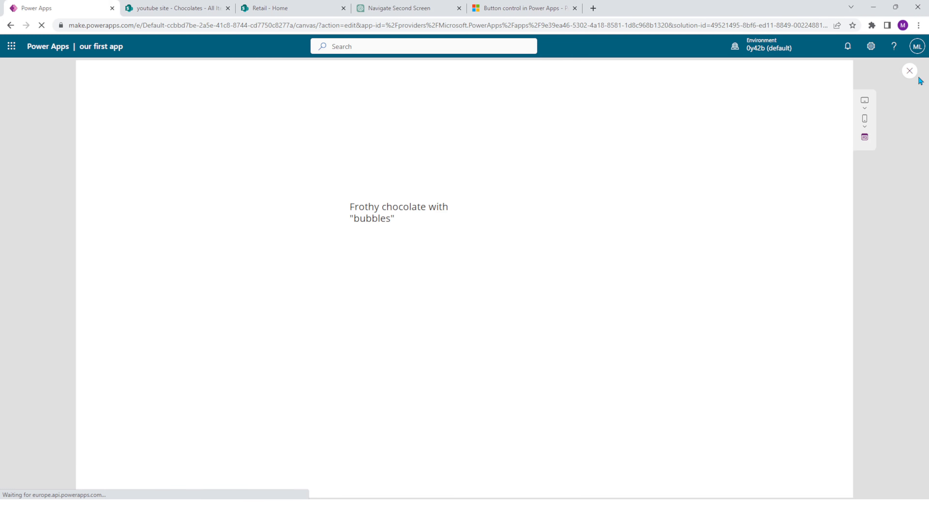
click(910, 72)
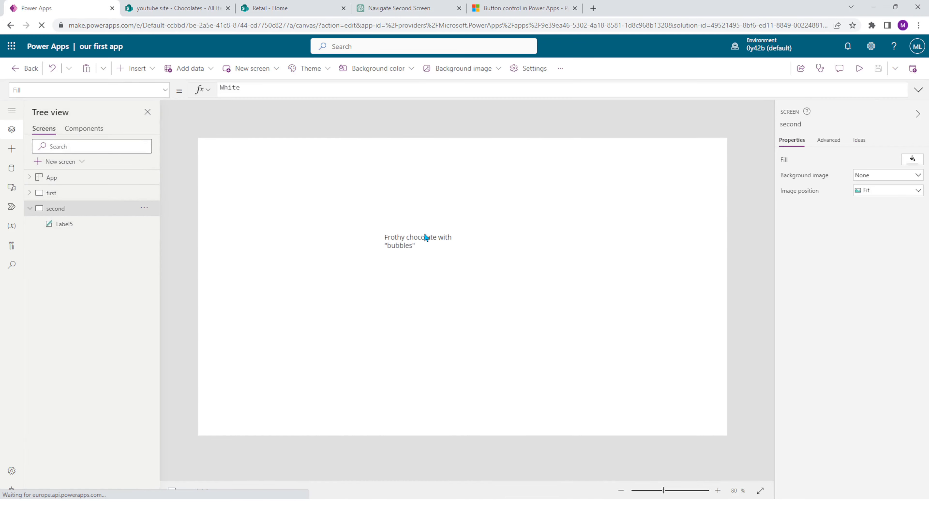
- Insert a button in the upper-right corner of the second screen and set its text to Back
click(436, 249)
click(553, 311)
click(144, 69)
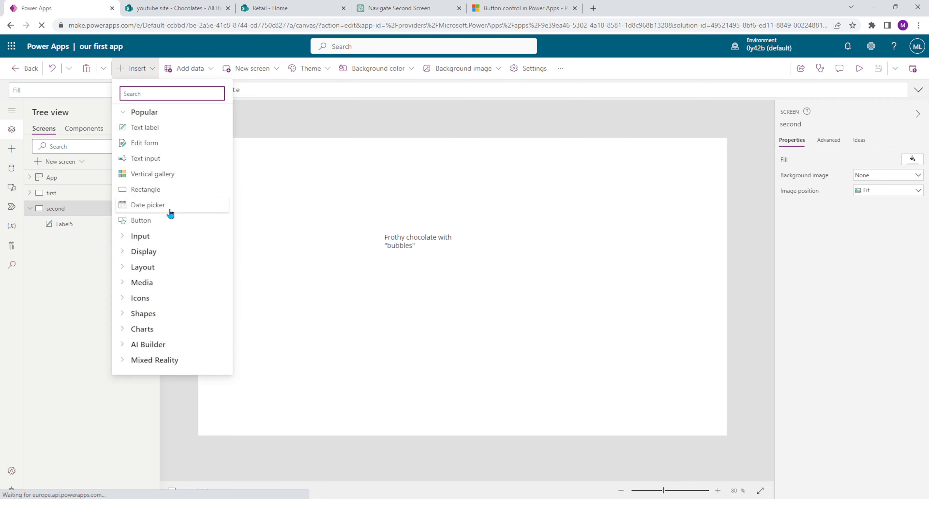
click(171, 227)
drag(250, 170, 690, 169)
double_click(867, 158)
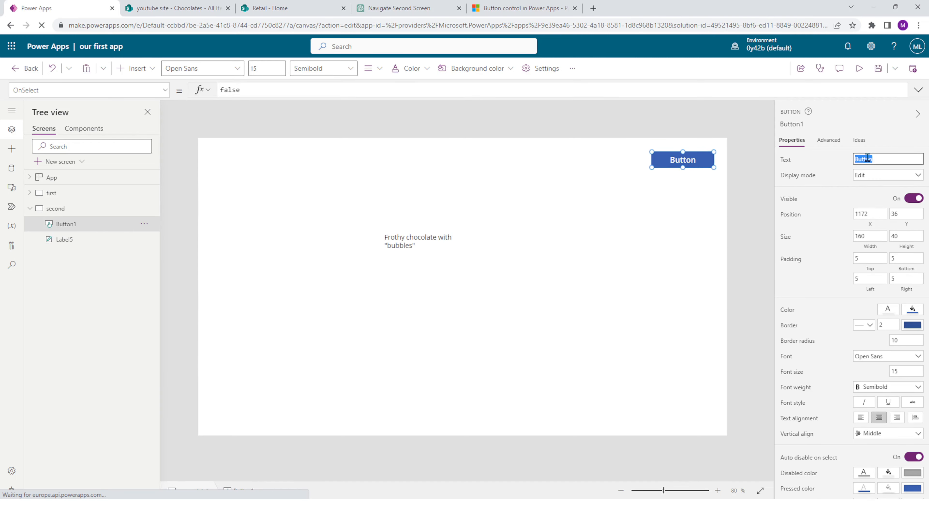
text(Back)
- Set the Back button's OnSelect formula to Navigate(first); and save the app
double_click(241, 90)
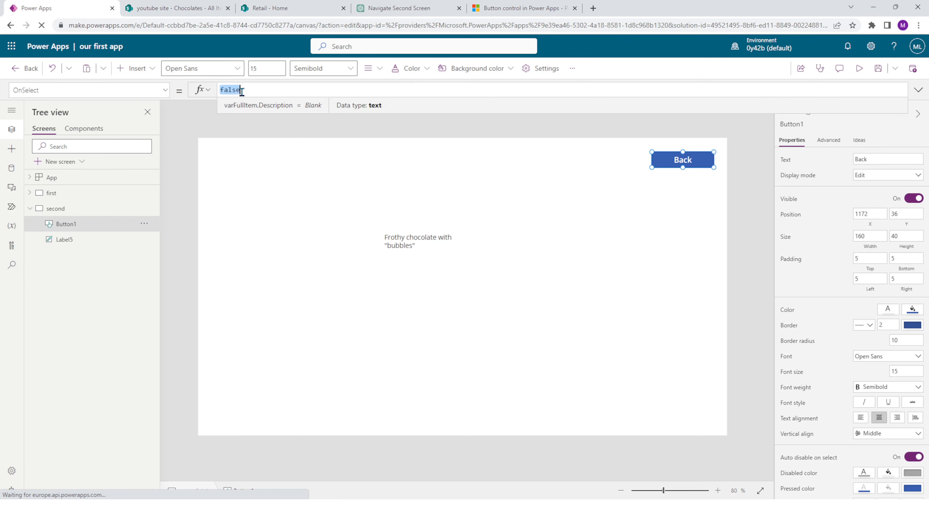
text(Navigate()
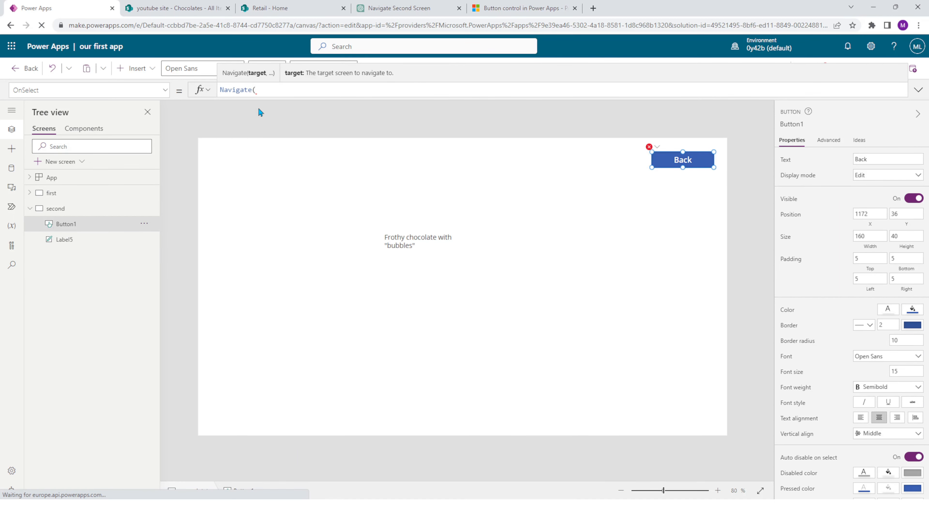
text(first))
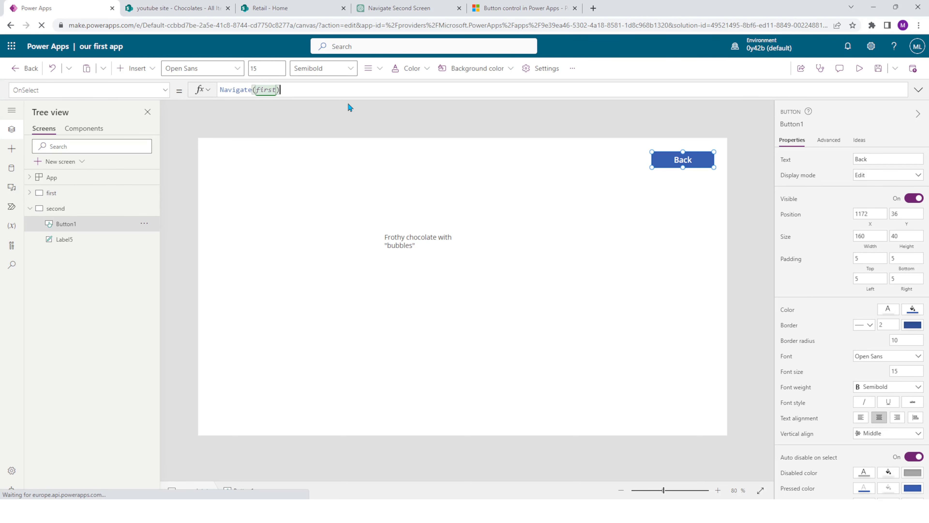
text(;)
click(879, 69)
click(532, 205)
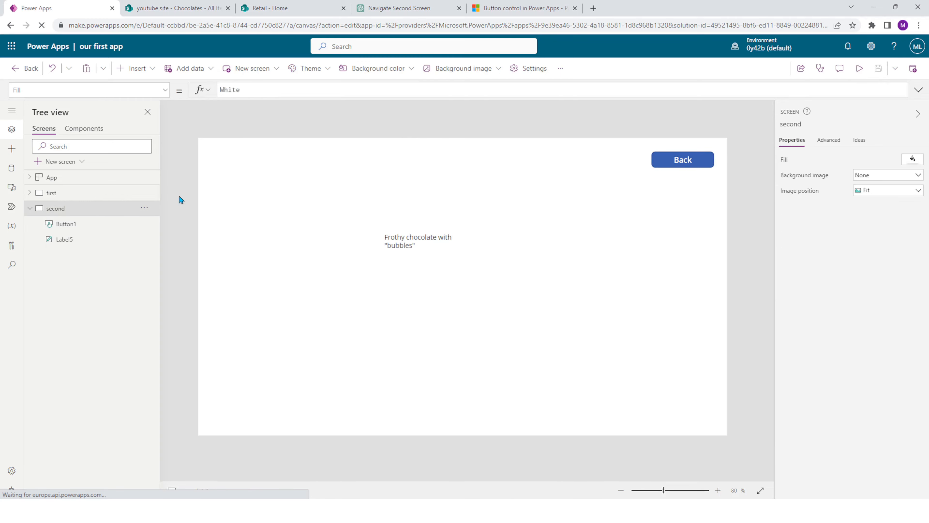
- Preview the app from the first screen, testing the Aero and 5th Avenue row arrows and returning each time with Back
click(73, 192)
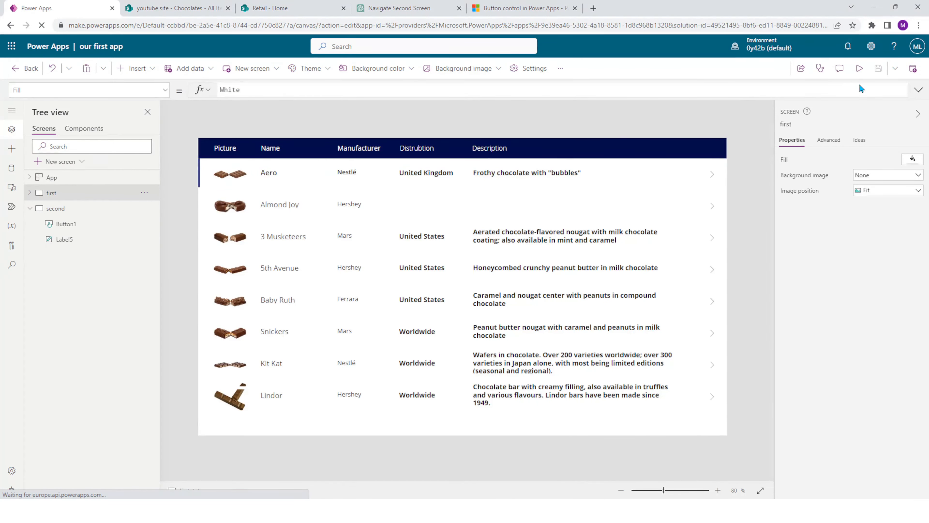
click(859, 68)
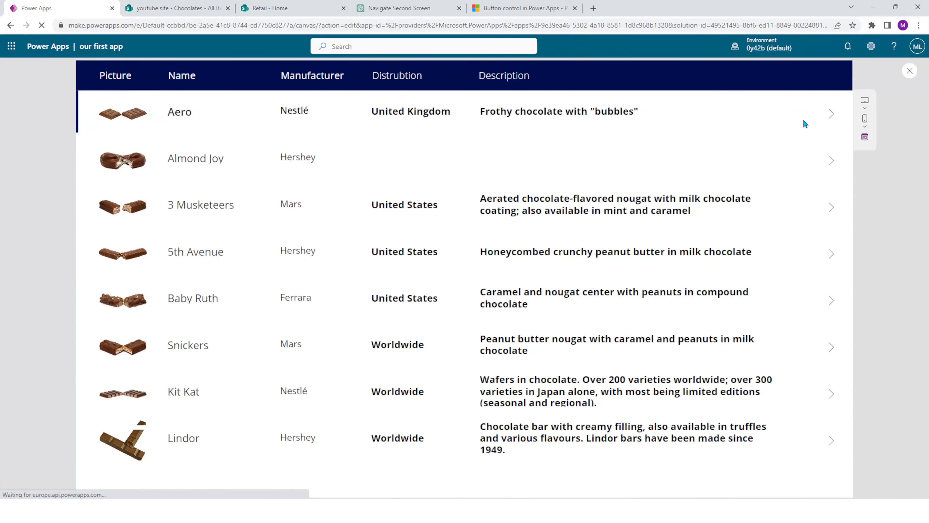
click(827, 114)
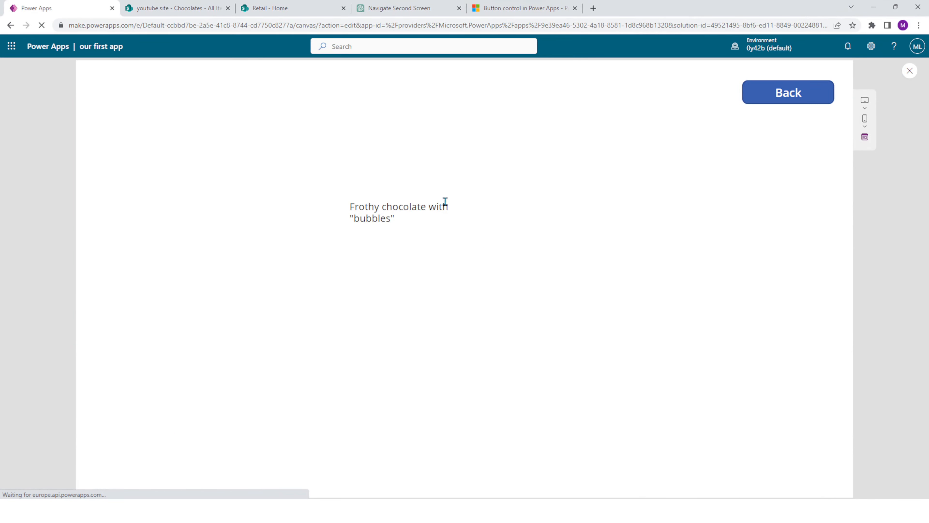
click(799, 94)
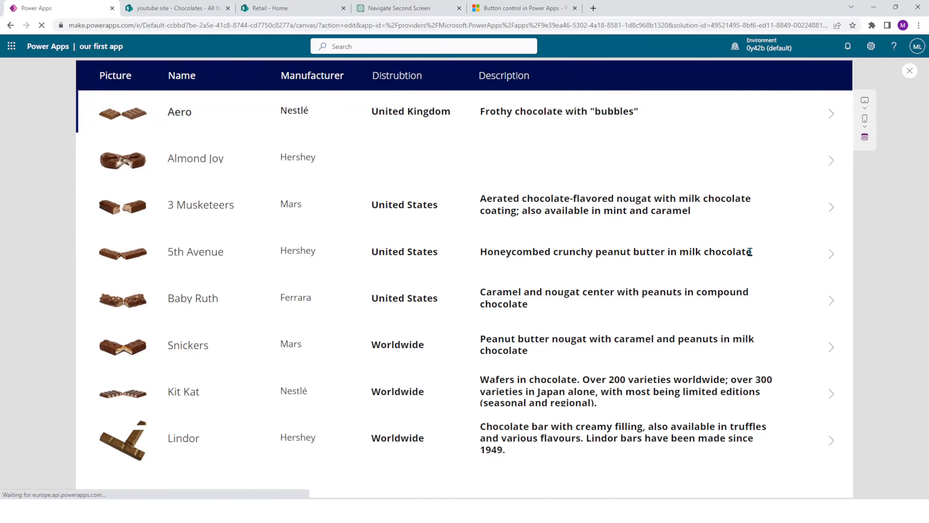
click(837, 253)
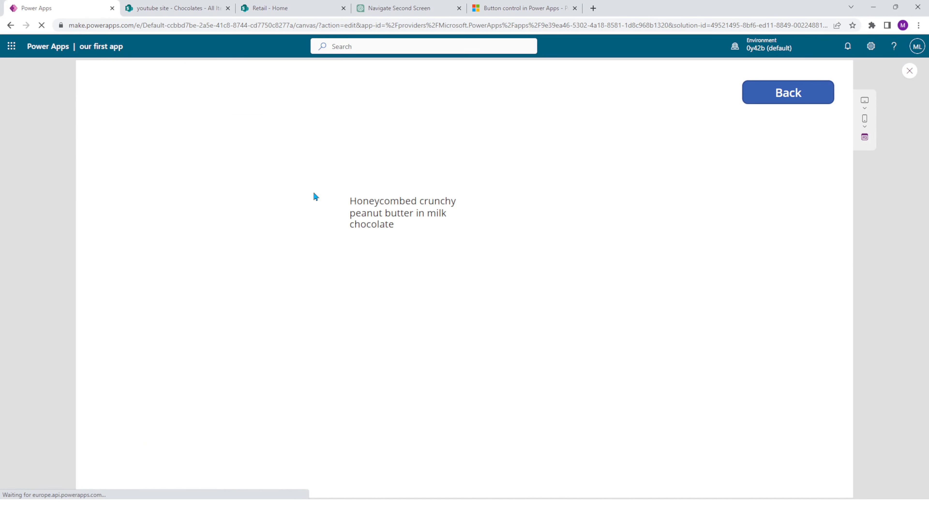
click(813, 101)
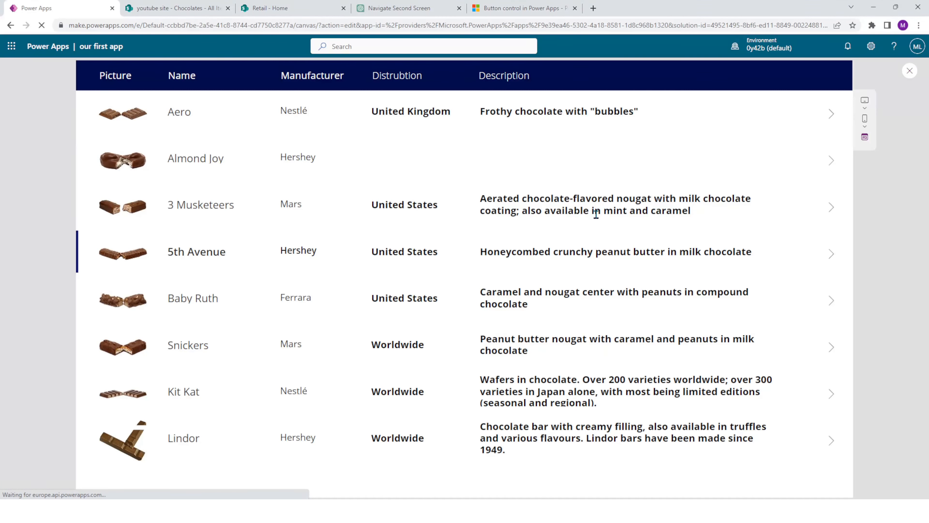
click(907, 73)
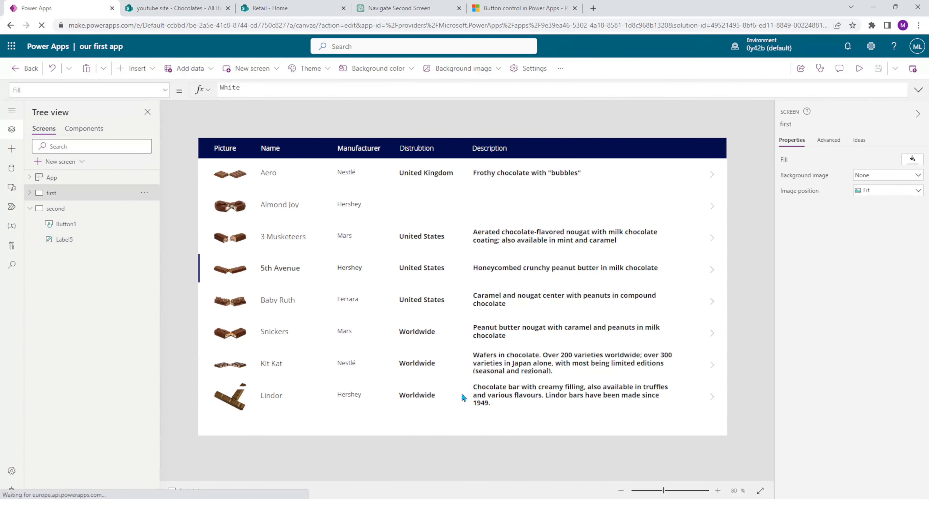
- Open the screen named second and move the description label up to just below and left of the Back button
click(65, 214)
click(413, 236)
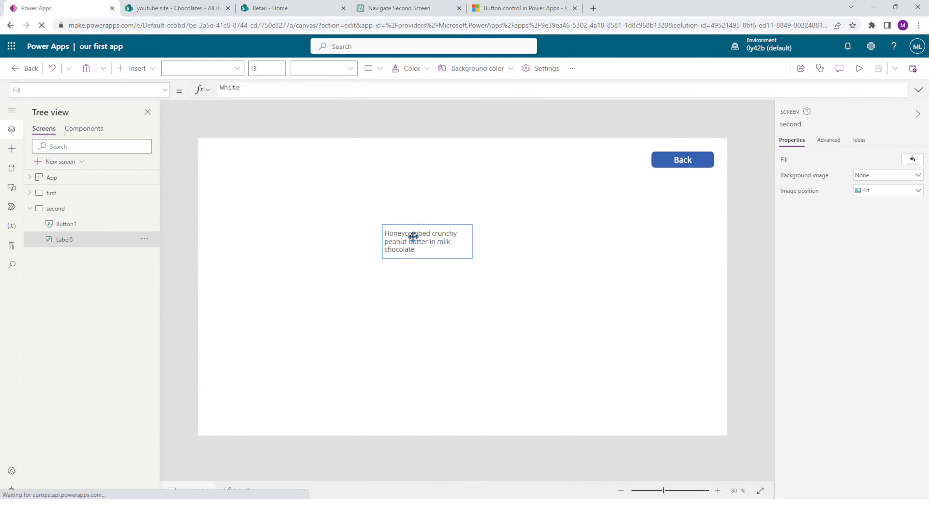
drag(413, 236, 540, 196)
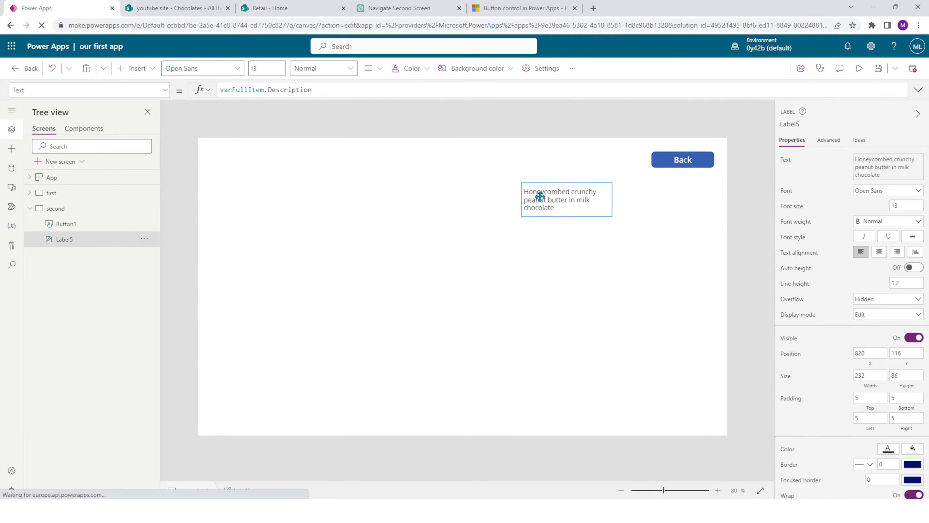
click(529, 272)
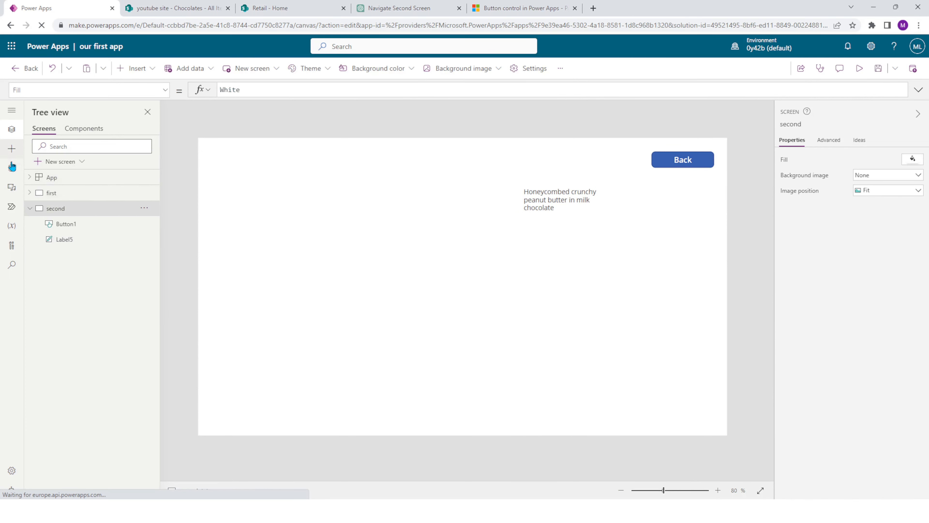
- Insert a rectangle at the description label's lower edge and stretch it wider to the right
click(12, 148)
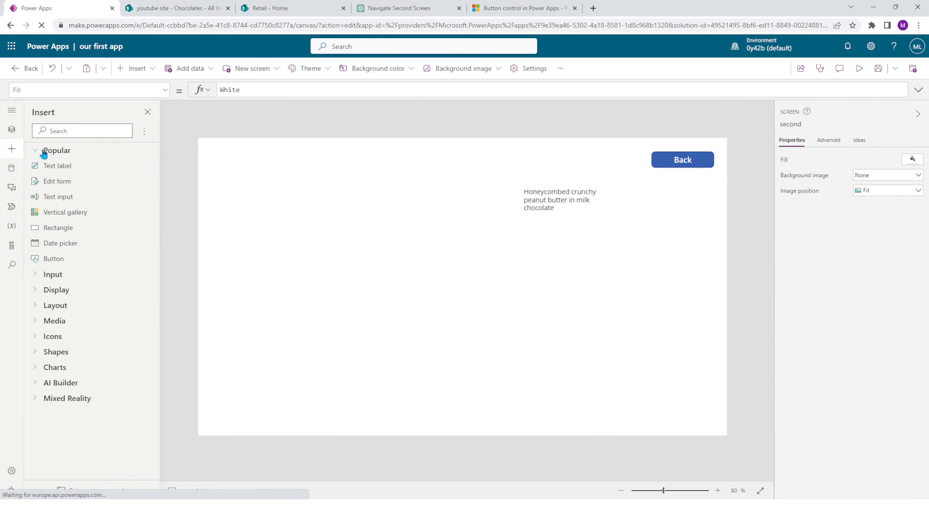
click(85, 236)
drag(257, 161, 490, 230)
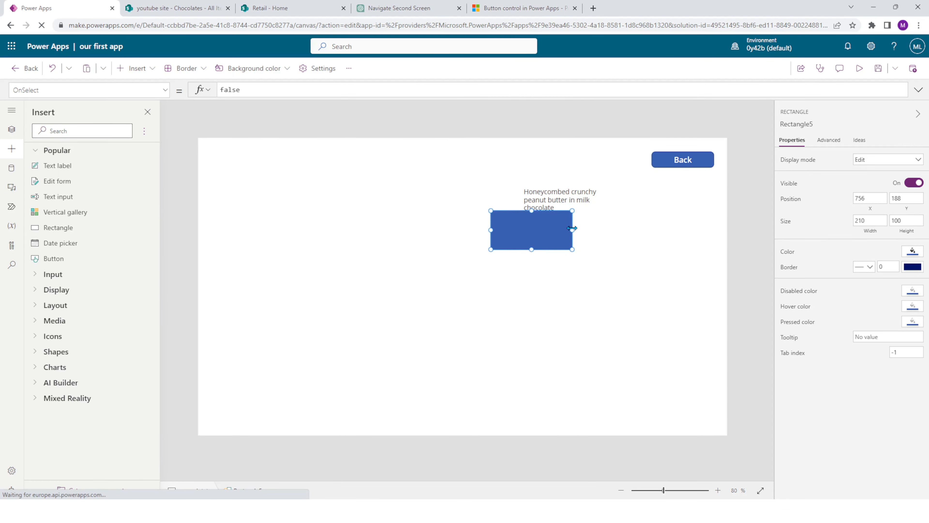
drag(572, 228, 612, 228)
- Place the description label over the rectangle at about X 796, Y 235 and bring it in front of the rectangle
drag(551, 210, 534, 244)
click(553, 194)
right_click(535, 245)
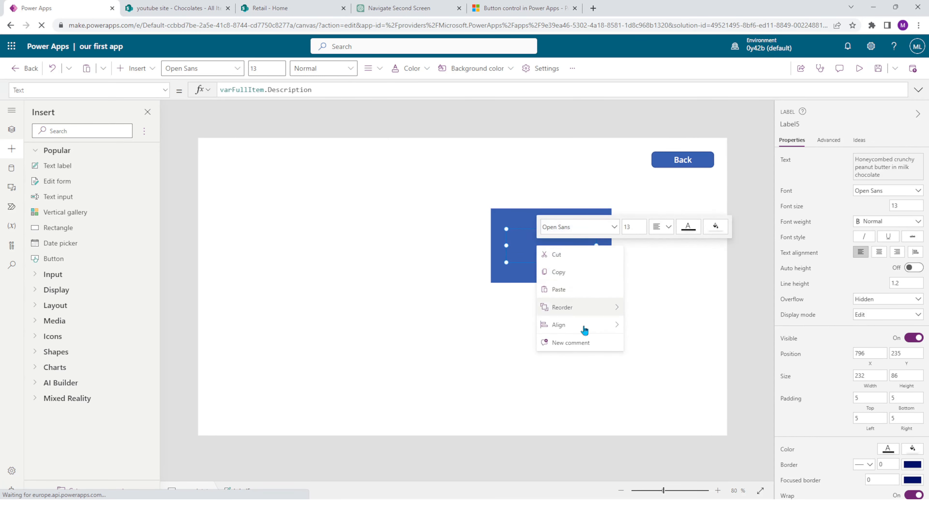
mouse_move(586, 317)
click(639, 308)
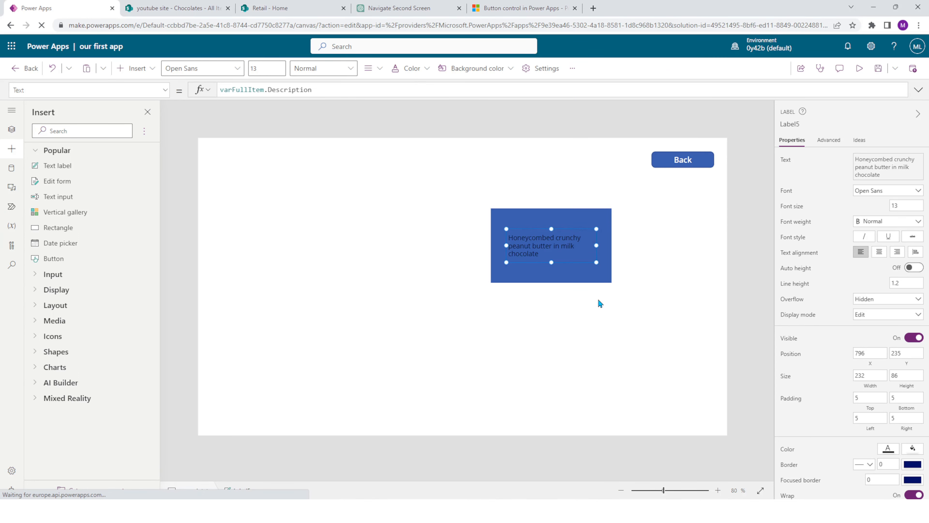
- Give the rectangle behind the description text a pale blue-grey fill and keep the text centred on it
click(520, 219)
click(914, 255)
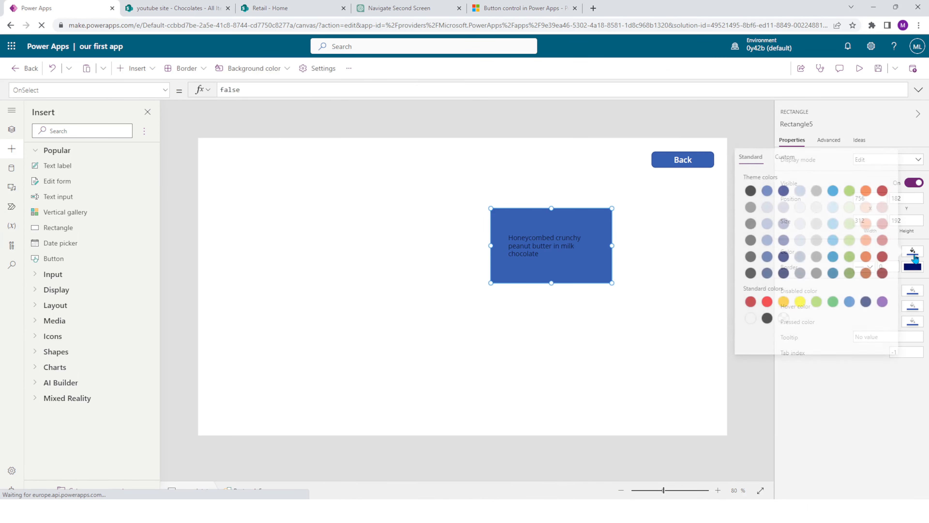
click(800, 207)
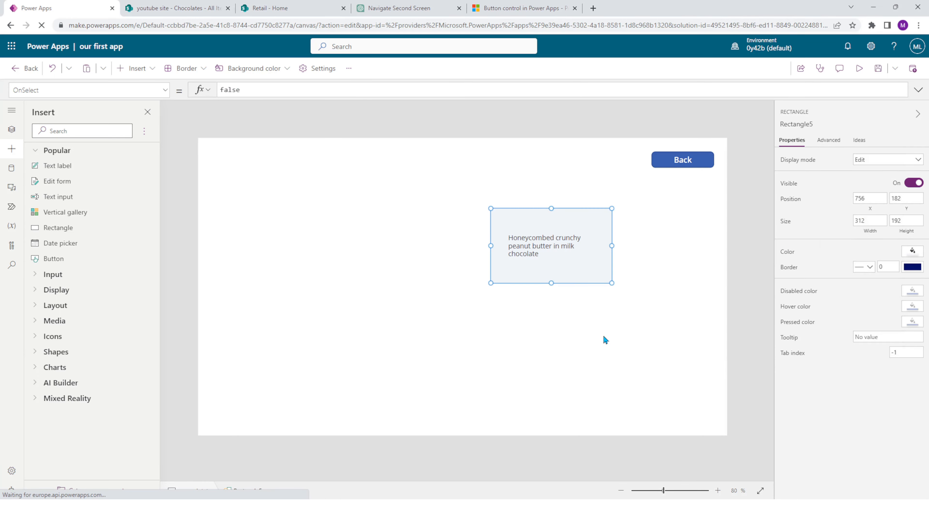
click(603, 336)
click(527, 245)
drag(527, 244, 527, 242)
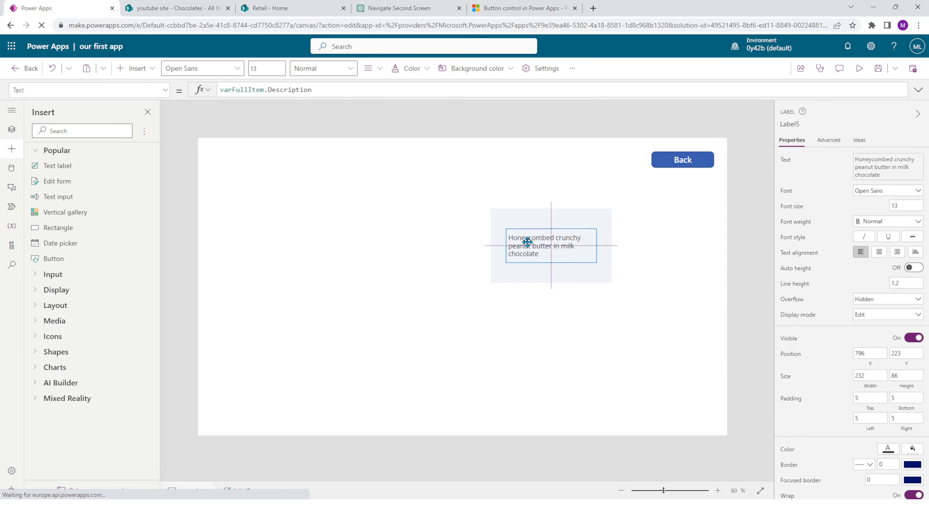
click(523, 193)
- Insert a text label just above the rectangle at about X 837, Y 135 and set its text to Description
click(73, 167)
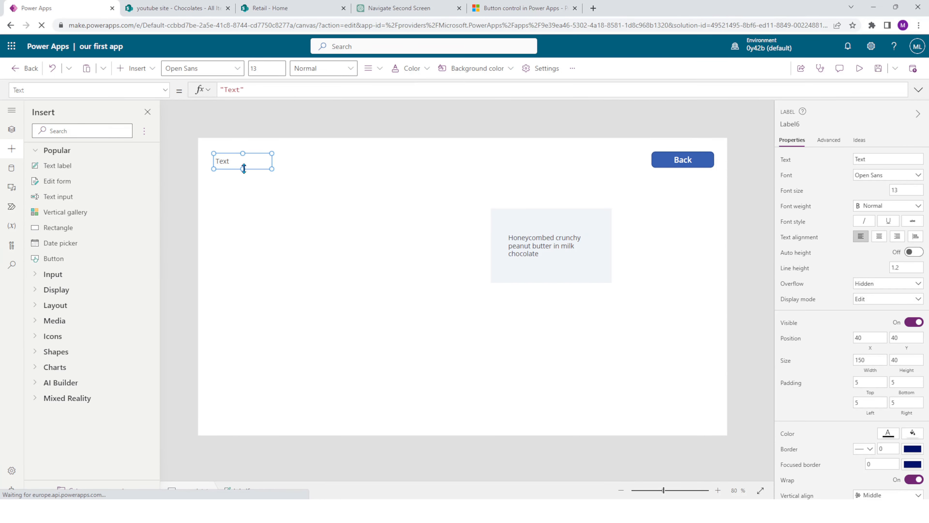
drag(244, 168, 549, 200)
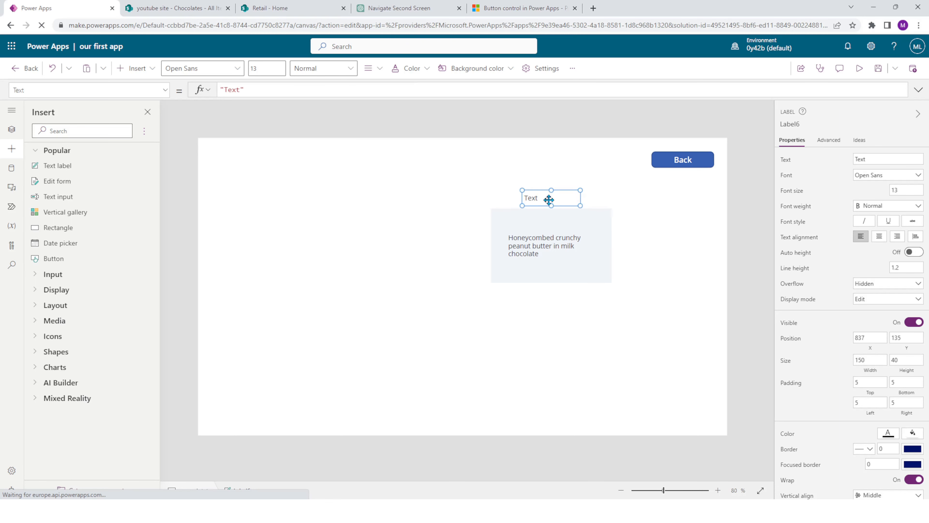
double_click(549, 199)
text(Description)
- Enlarge the chocolate's description label so its text area fills most of the pale rectangle
click(535, 245)
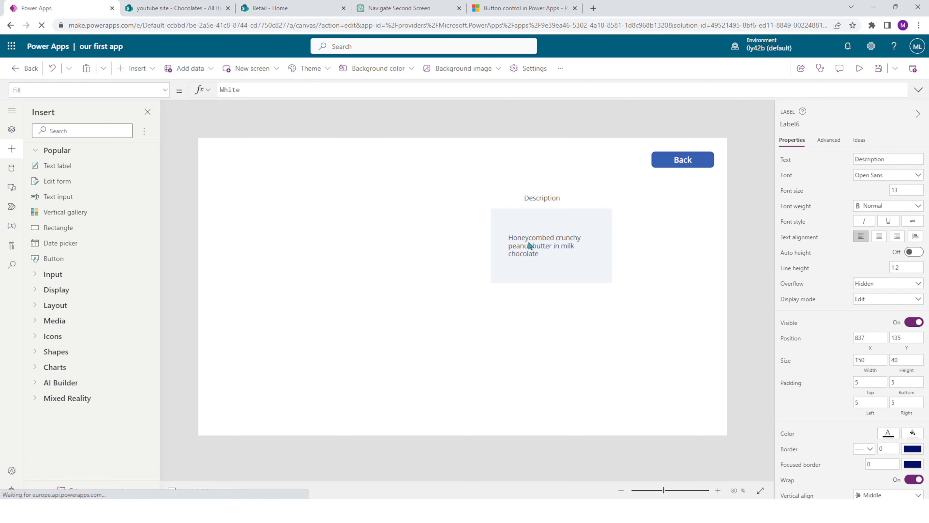
drag(506, 228, 497, 214)
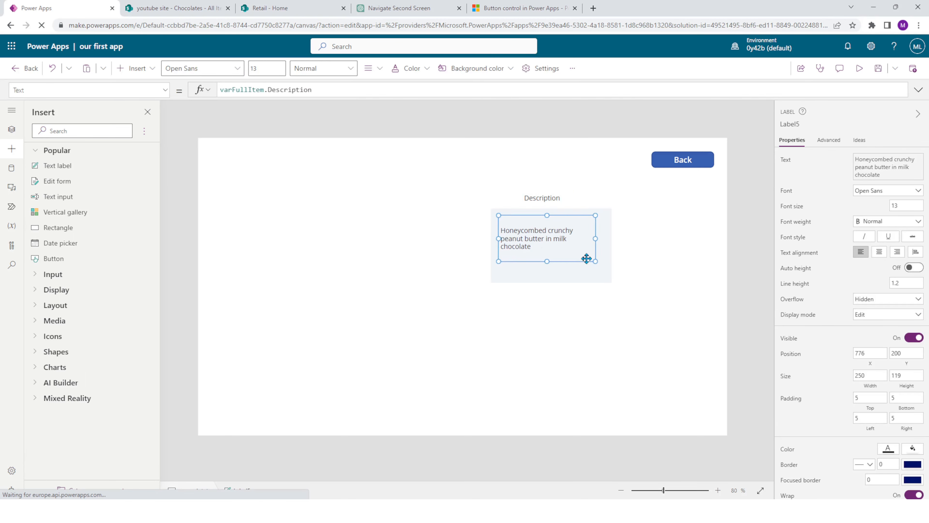
drag(596, 262, 577, 261)
click(636, 278)
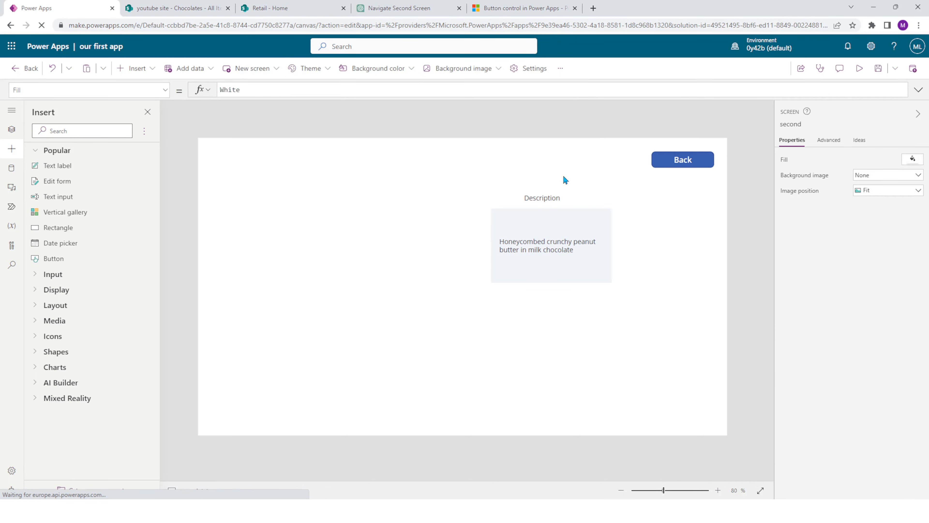
click(546, 198)
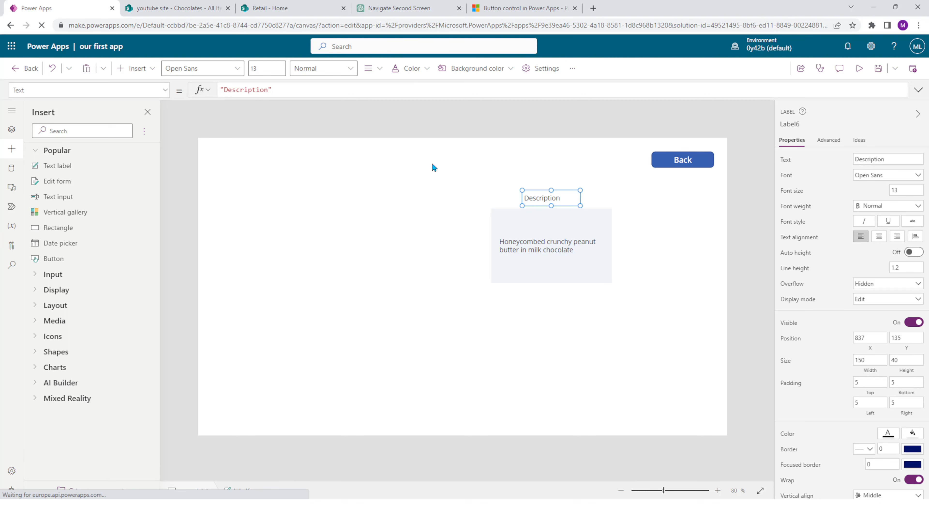
drag(433, 166, 674, 303)
click(674, 304)
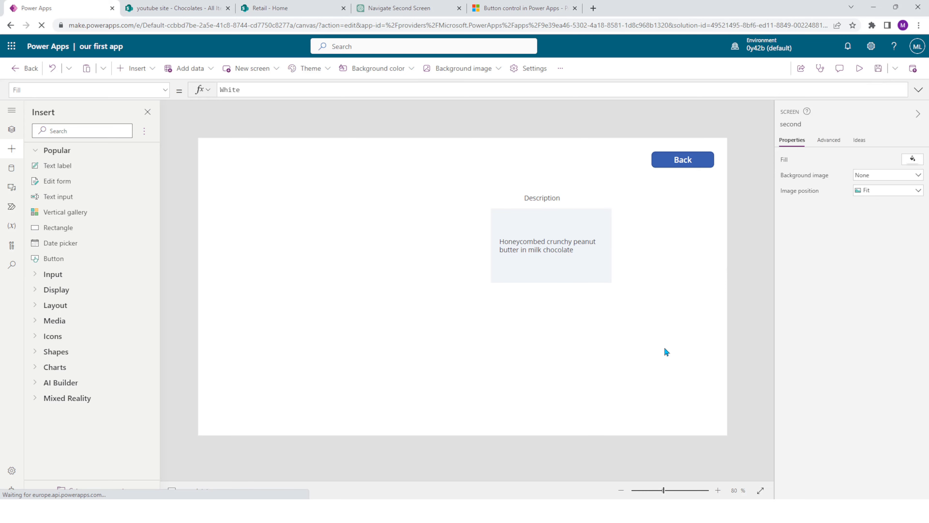
- Save the app, preview the second screen and return to the chocolate gallery with Back
click(878, 69)
click(861, 69)
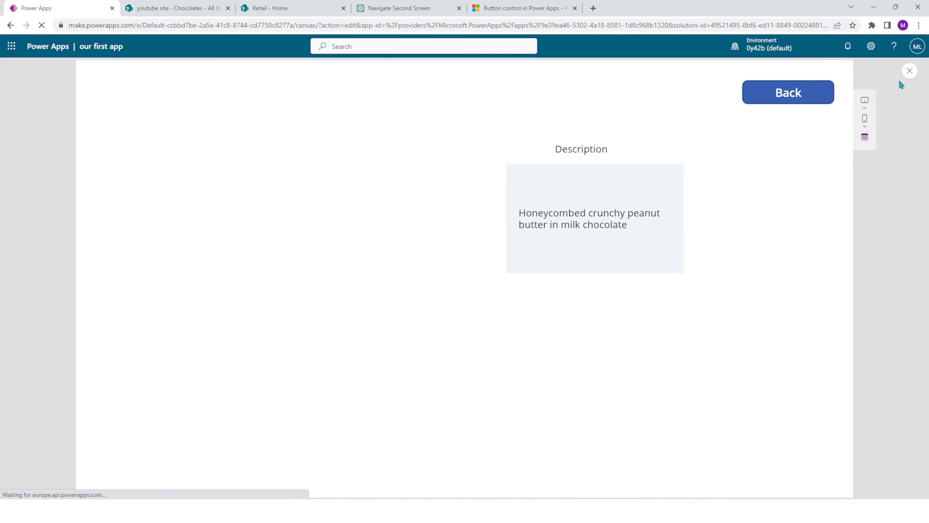
click(827, 95)
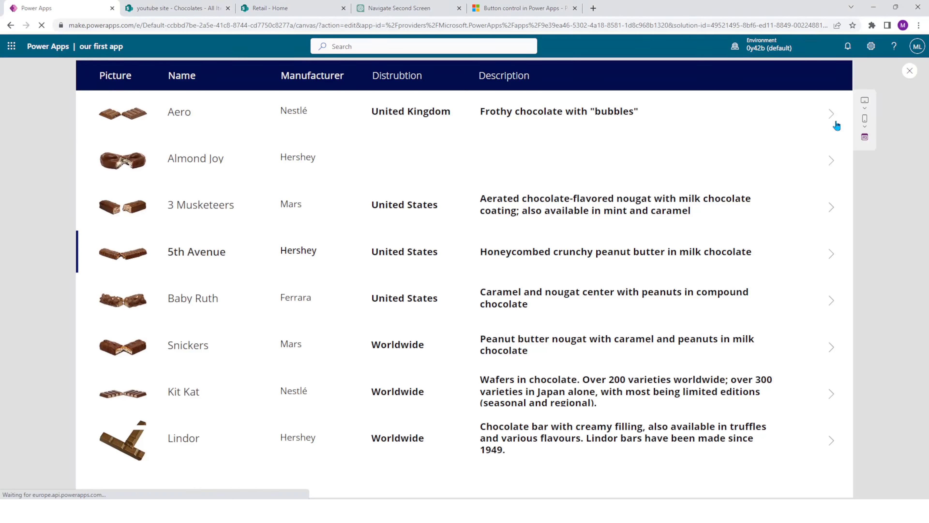
- Preview the gallery screen at a phone size and close the preview
click(866, 120)
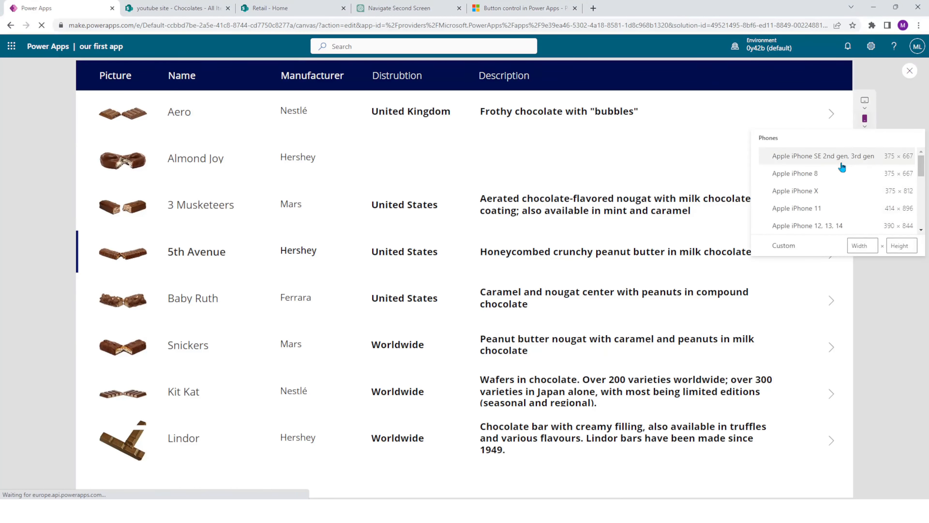
click(817, 215)
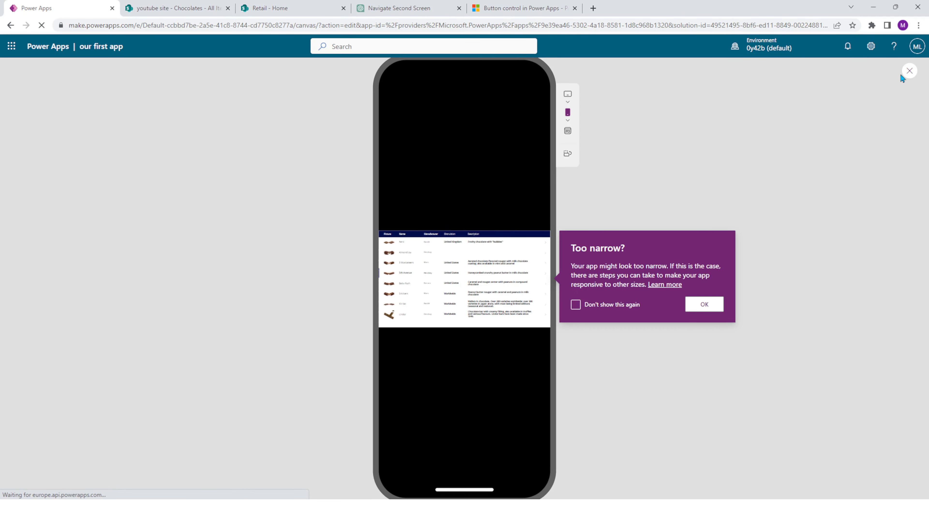
click(909, 72)
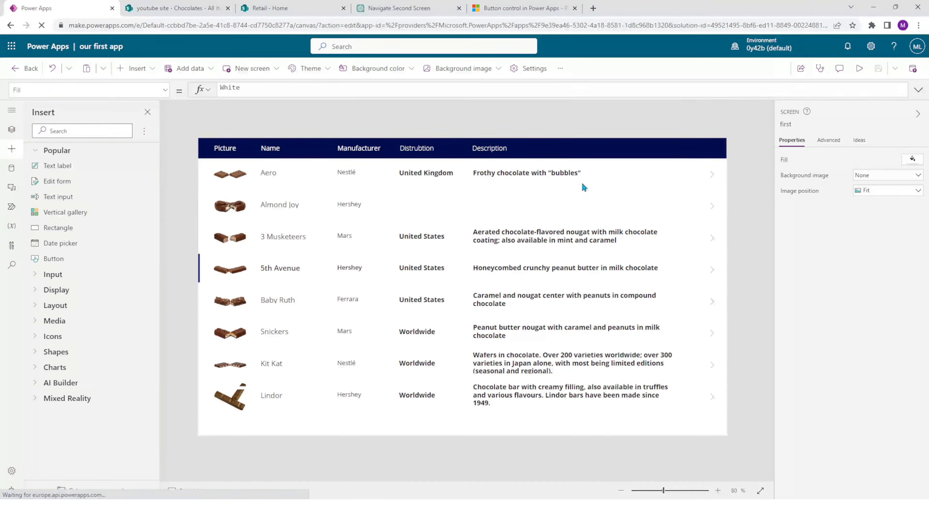
- Switch to the SharePoint Chocolates list to look at its items, and return to the Power Apps editor
click(499, 204)
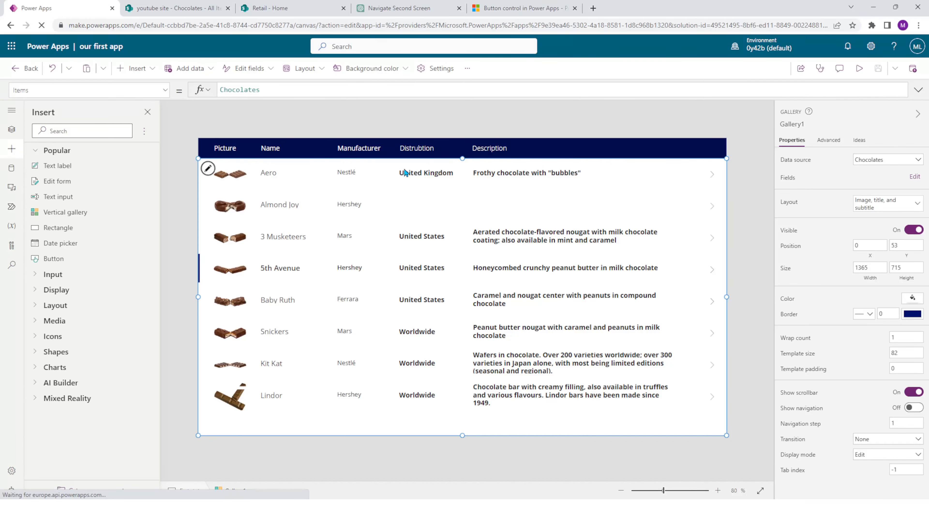
click(178, 8)
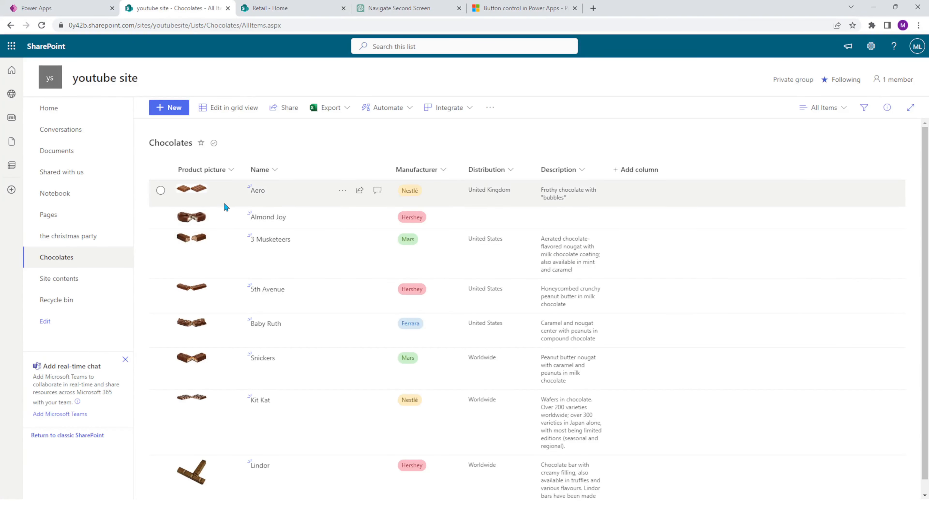
click(55, 8)
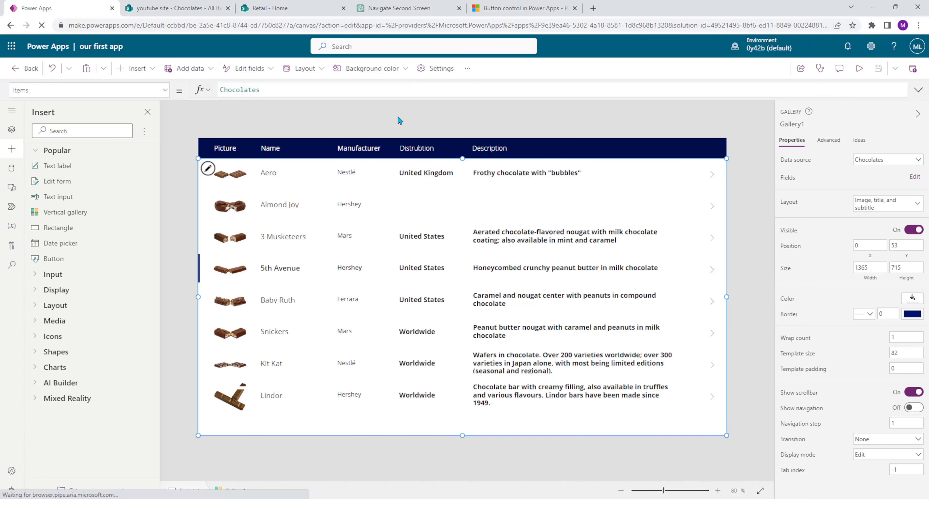
- Shift the gallery's name label slightly right and move the product picture right to about X 72
click(371, 174)
click(329, 179)
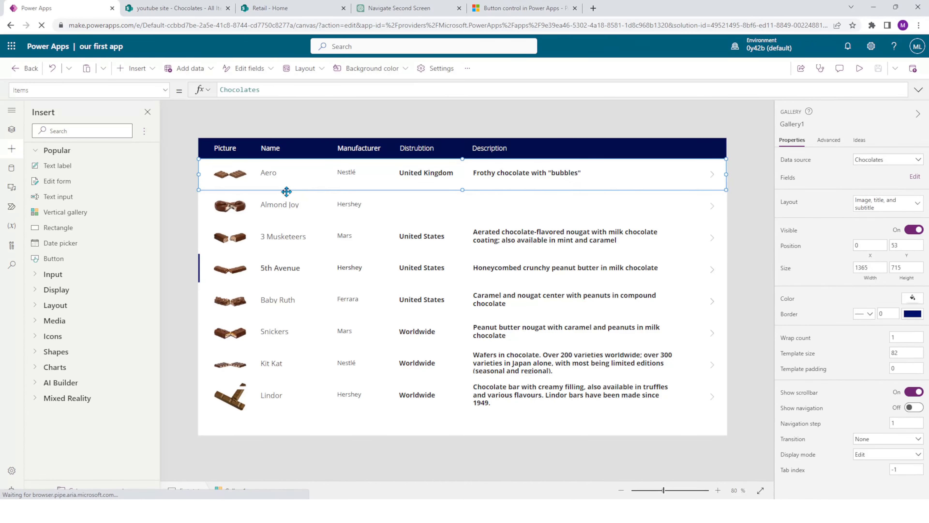
click(236, 236)
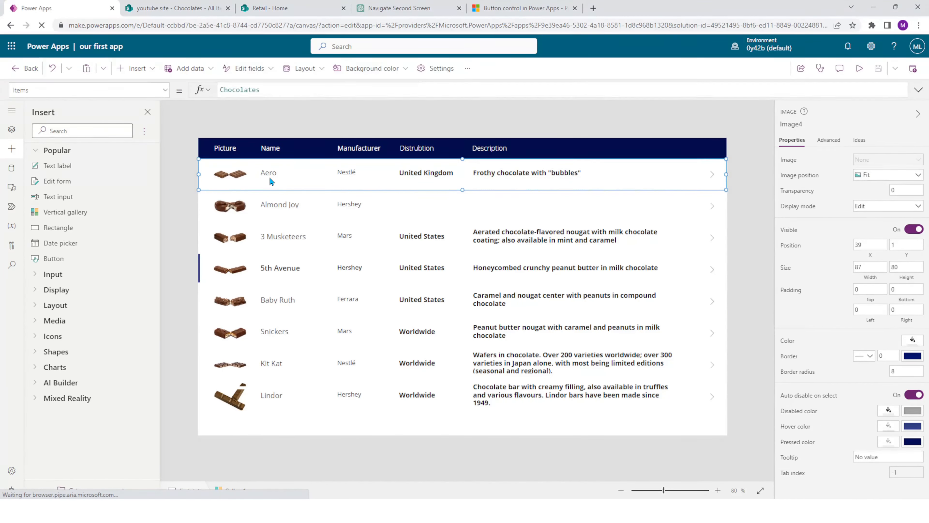
click(260, 175)
drag(267, 172, 240, 175)
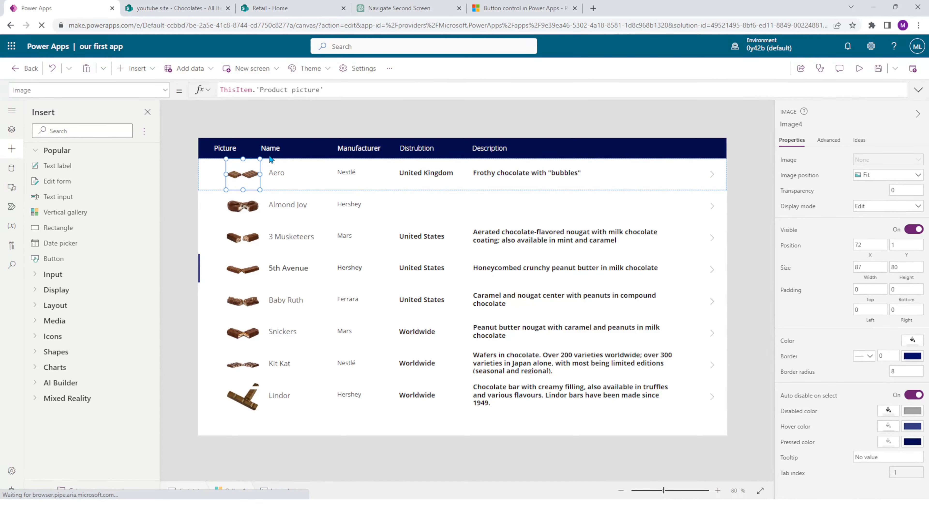
- Move the Name and Picture headings right so they line up with the shifted gallery columns
click(272, 148)
click(272, 147)
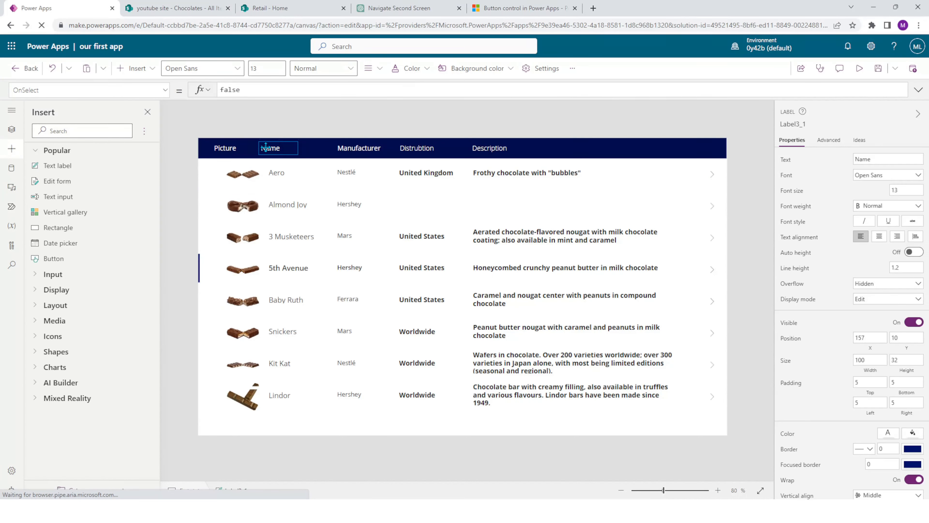
drag(220, 148, 236, 148)
click(237, 109)
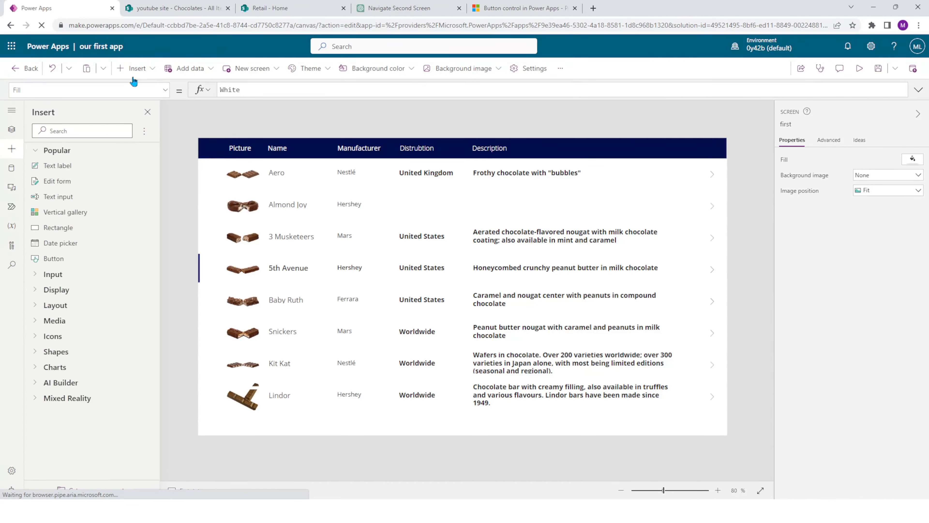
- Insert a Trash icon on the first screen, place it before the Aero picture, and remove it
click(140, 69)
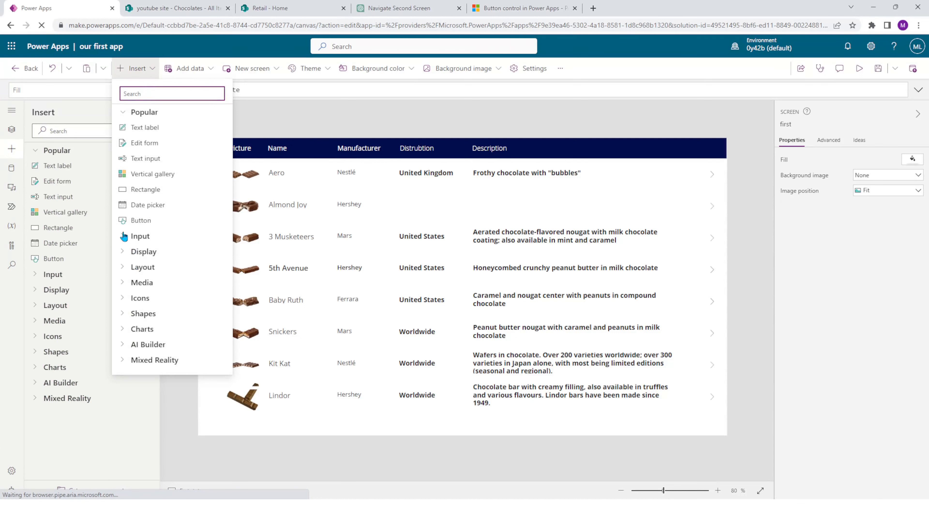
click(131, 305)
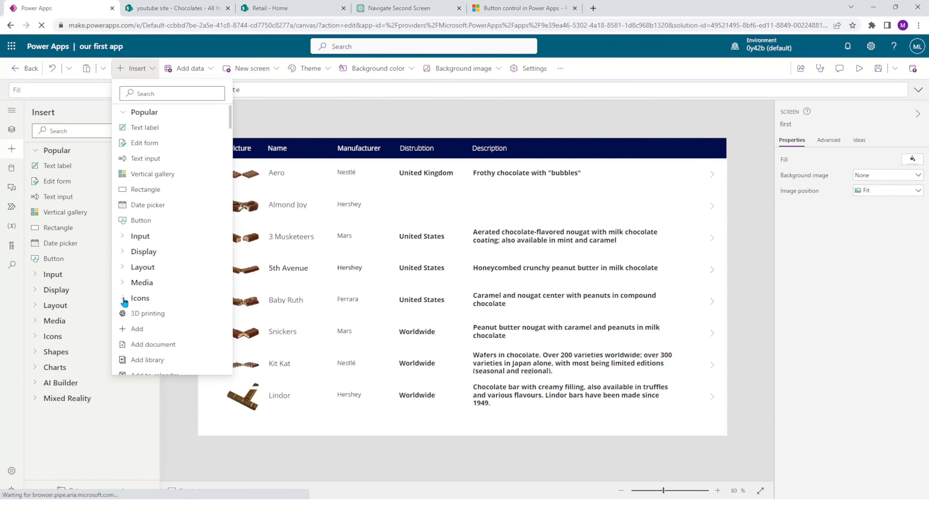
scroll(166, 253, down, 5)
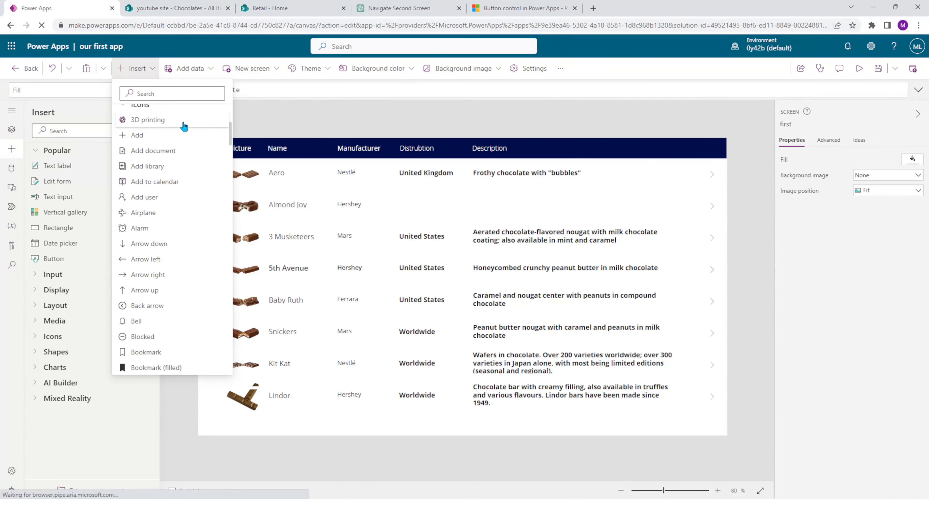
click(187, 92)
text(Delete)
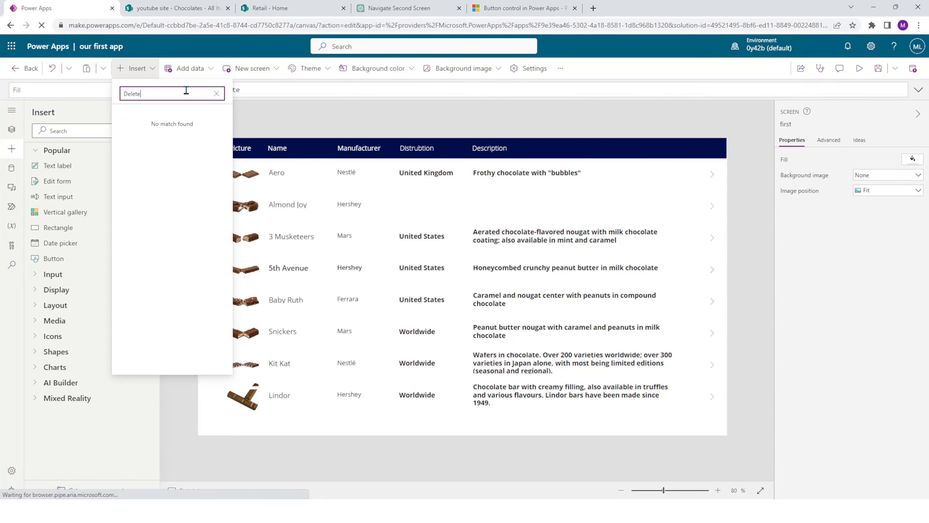
key(BackSpace)
key(BackSpace)
key(BackSpace)
key(BackSpace)
key(BackSpace)
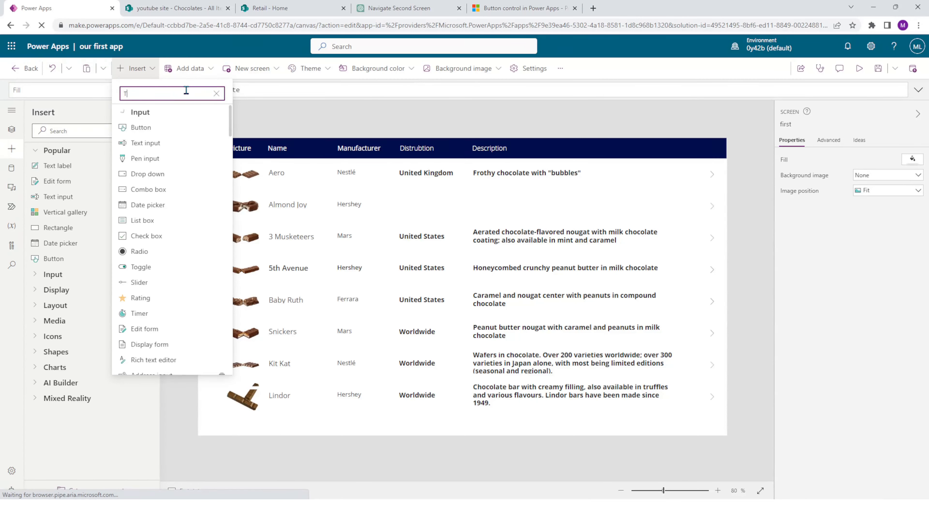
text(Trash)
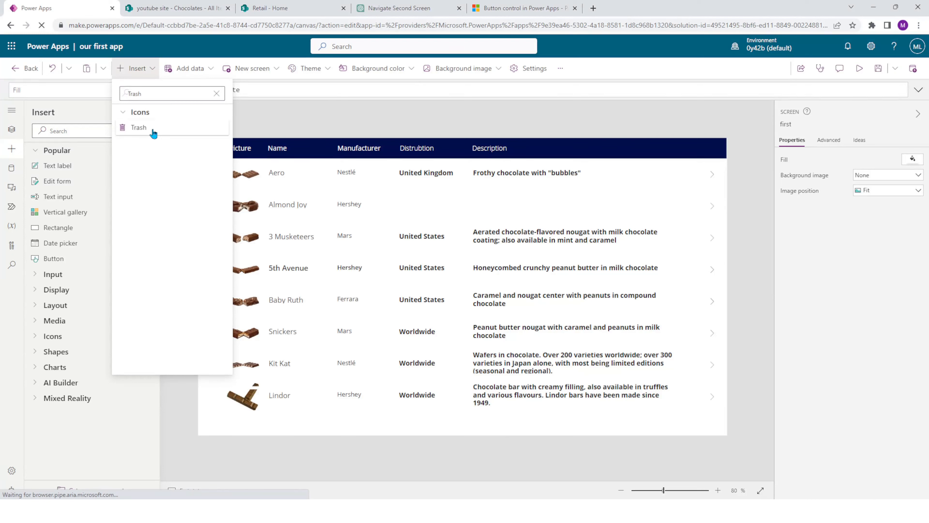
click(150, 128)
mouse_move(222, 165)
mouse_down()
mouse_move(207, 142)
mouse_move(282, 162)
mouse_move(209, 173)
mouse_move(215, 176)
mouse_up()
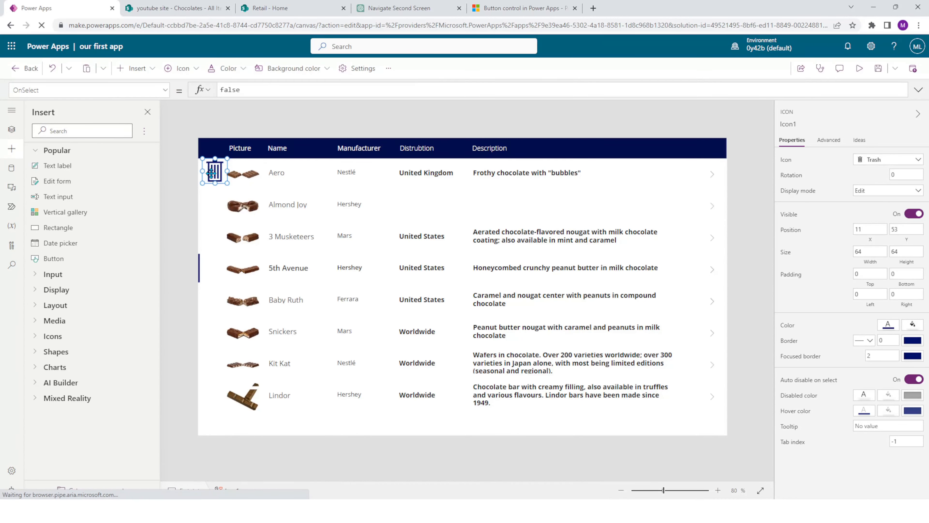
key(Delete)
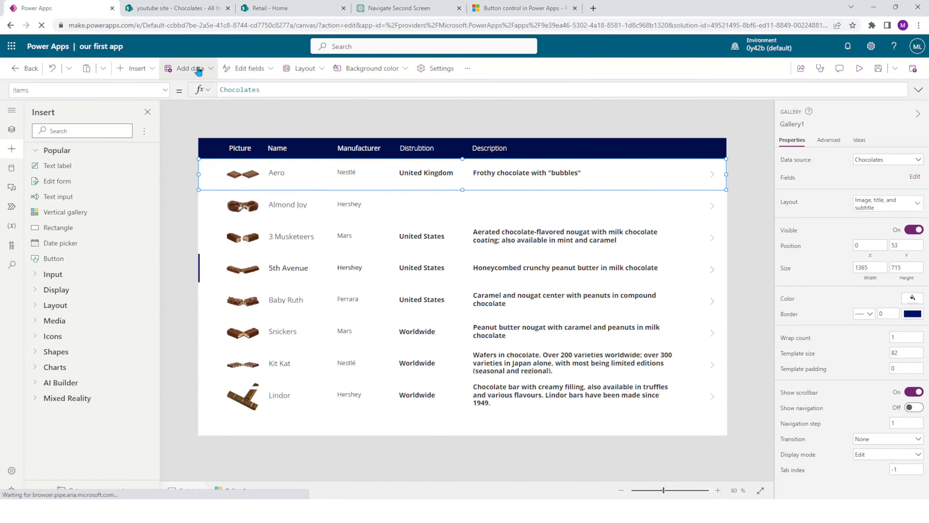
- Insert a Trash icon inside the gallery's row template and place it before the picture at about X 8, Y 10
click(134, 68)
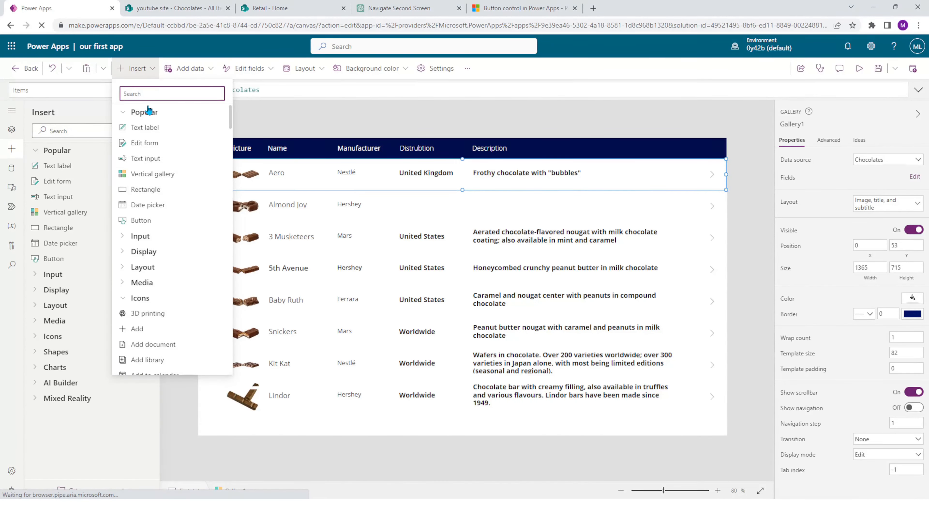
text(Trash)
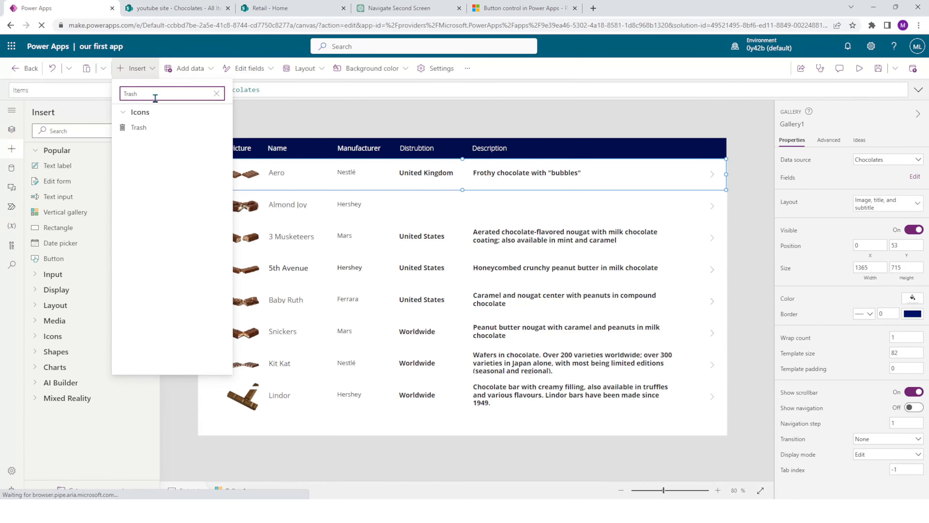
click(166, 128)
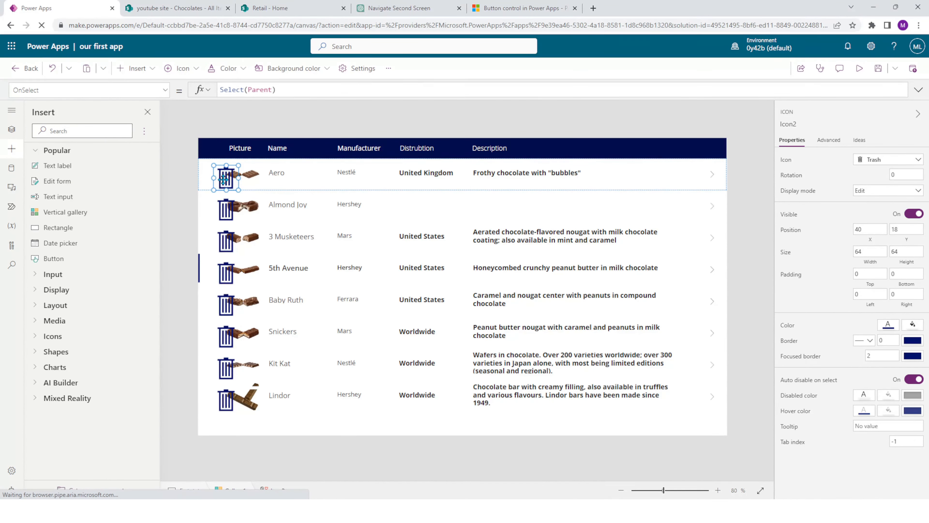
drag(225, 180, 212, 178)
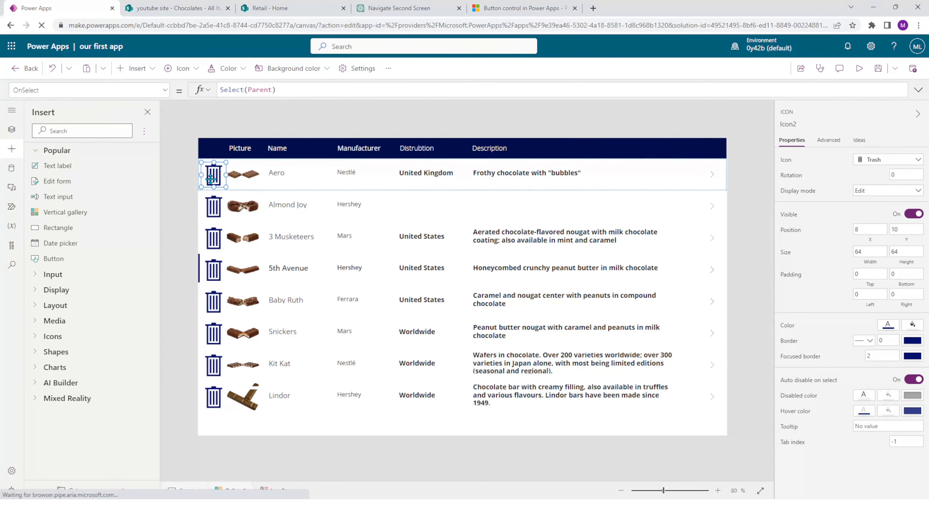
click(616, 184)
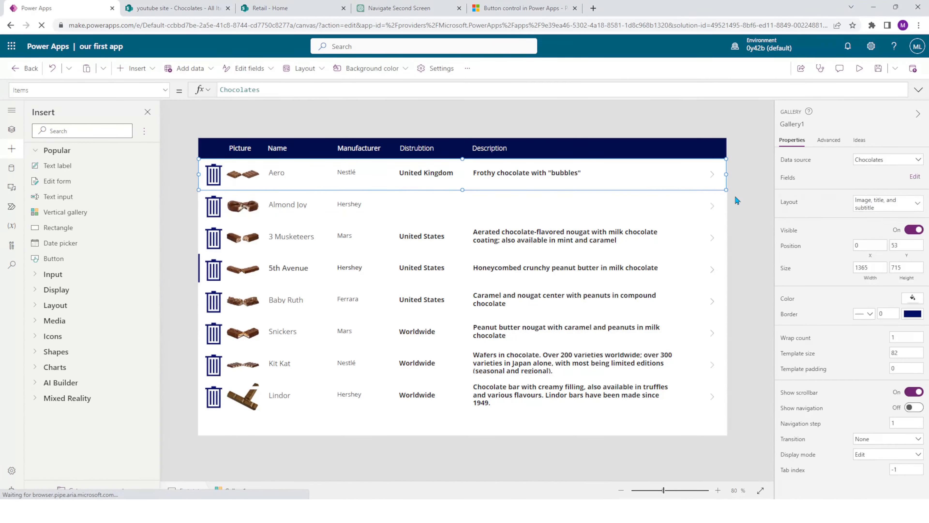
click(645, 177)
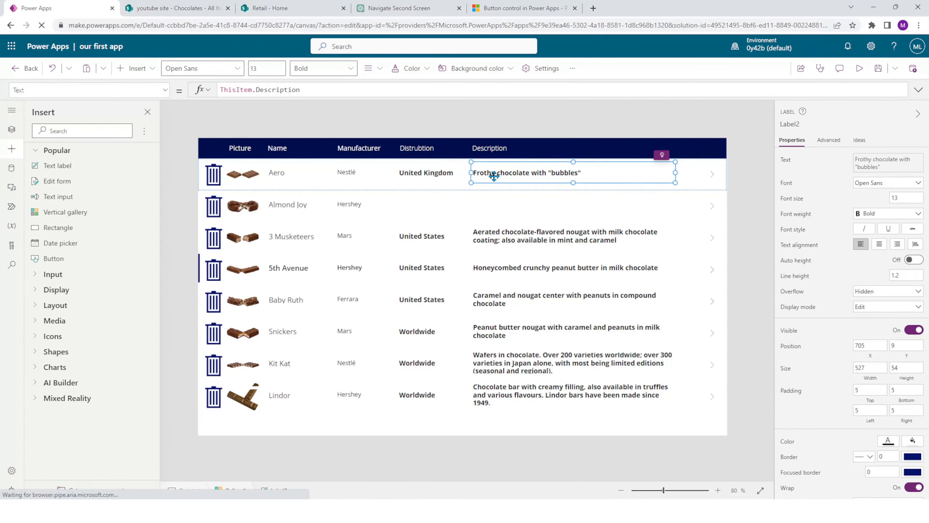
click(724, 217)
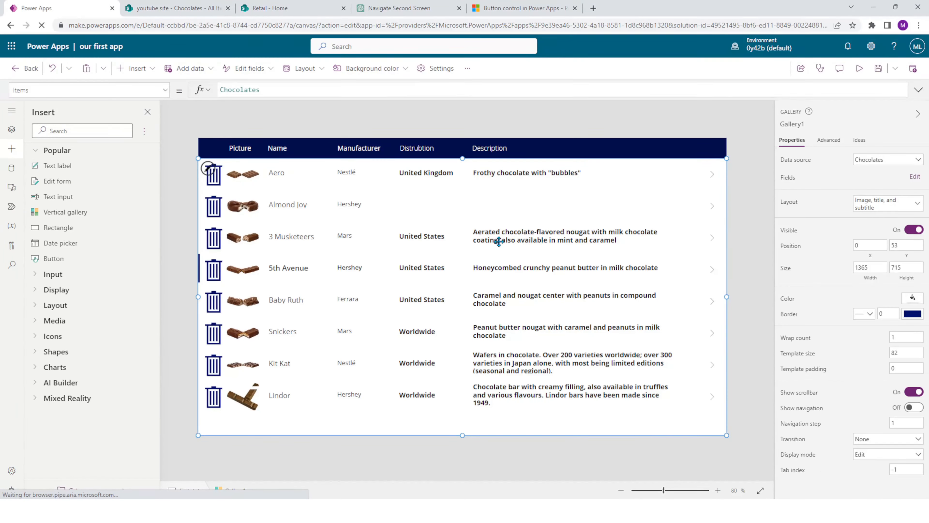
click(557, 180)
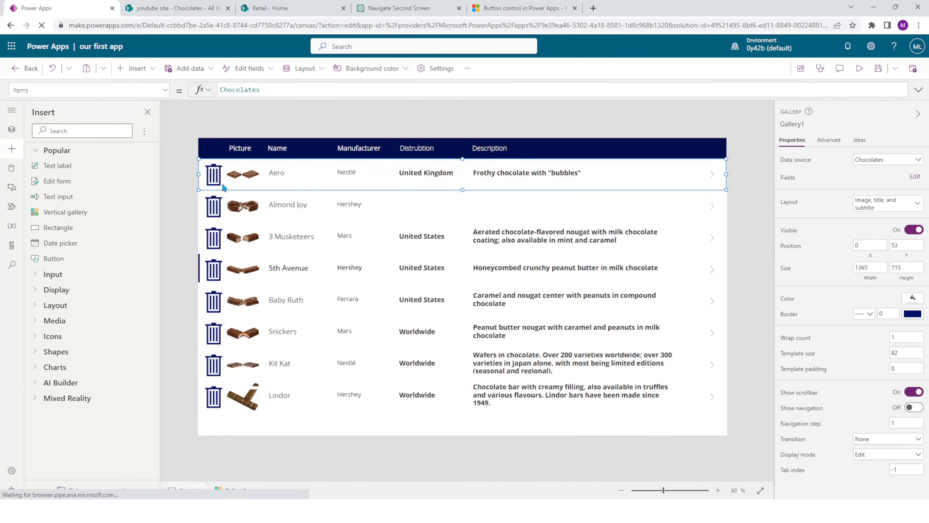
- Set the gallery trash icon's OnSelect formula to Remove(Chocolates,ThisItem); and save the app
click(214, 175)
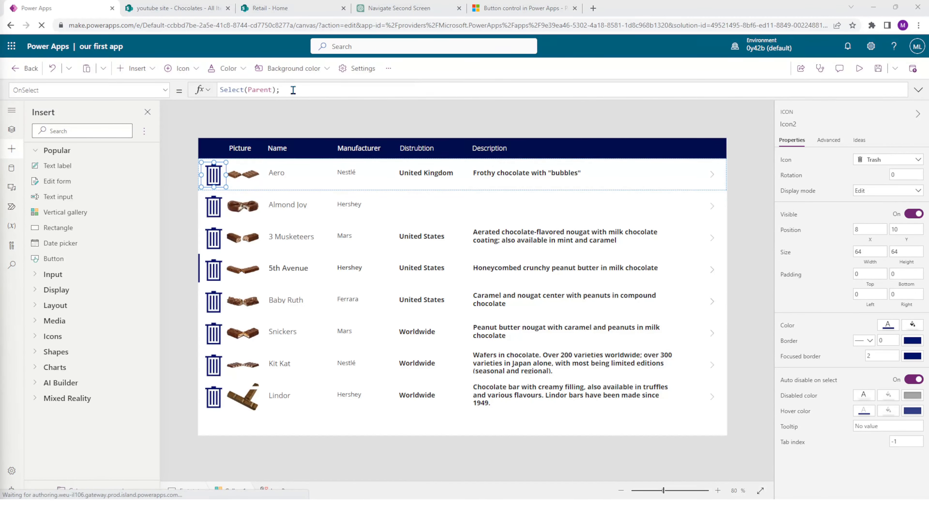
click(293, 90)
key(ctrl+a)
key(BackSpace)
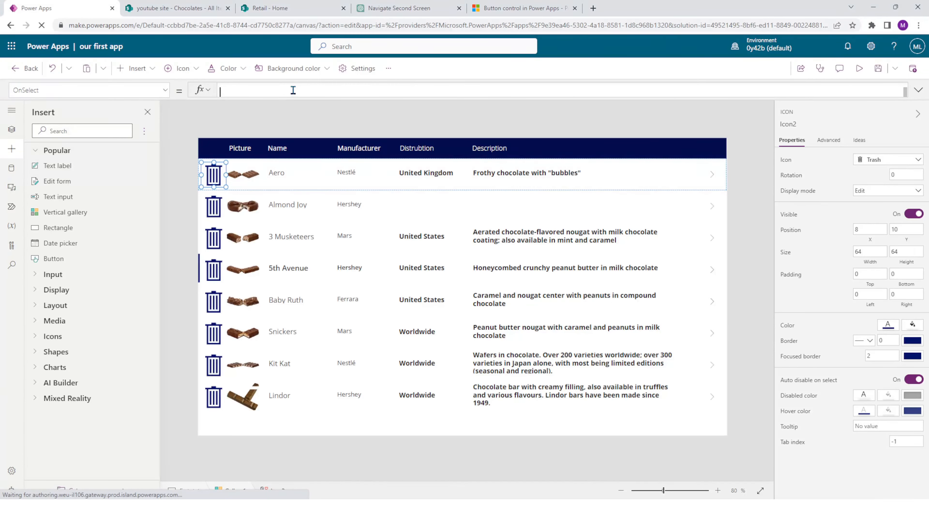
text(Remove)
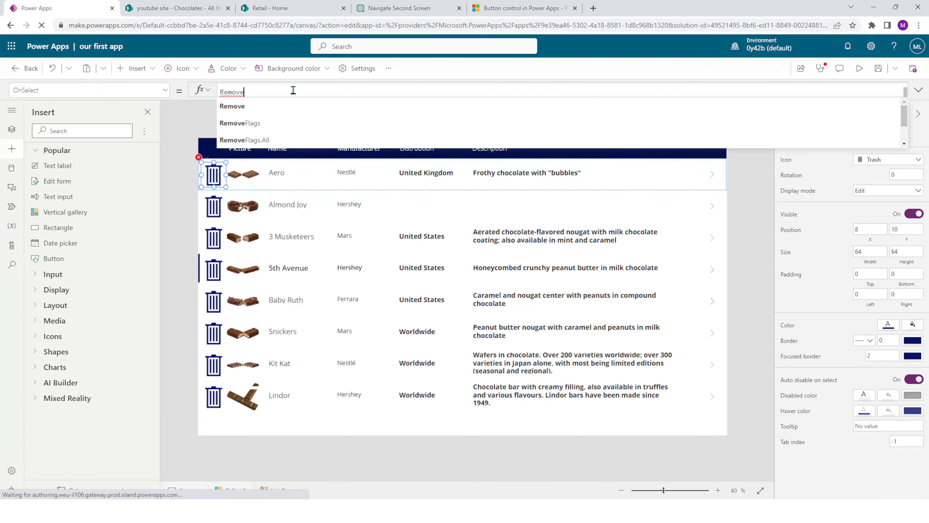
text(()
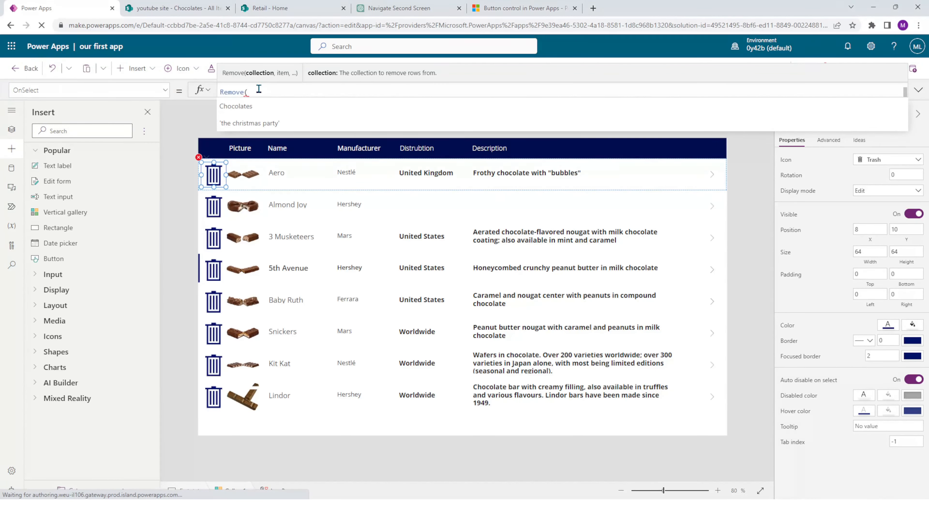
click(243, 109)
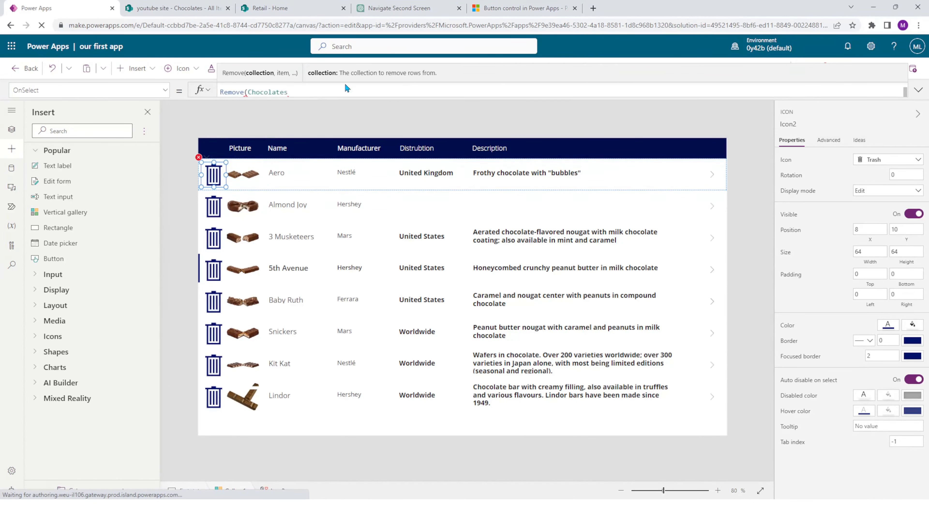
text(,)
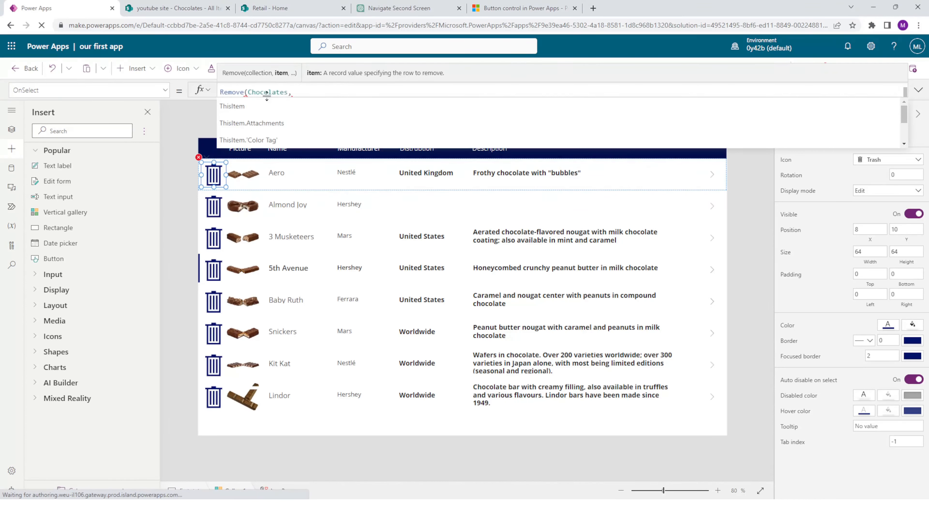
click(251, 110)
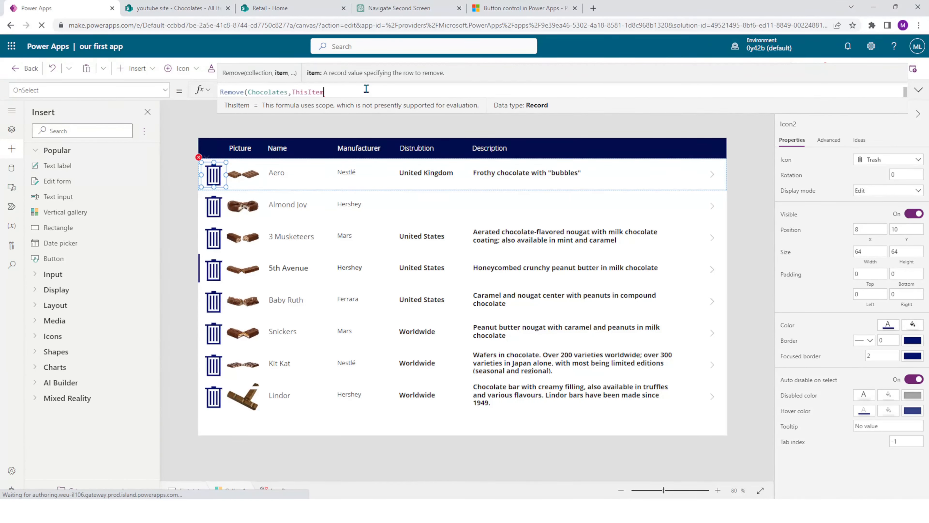
text();)
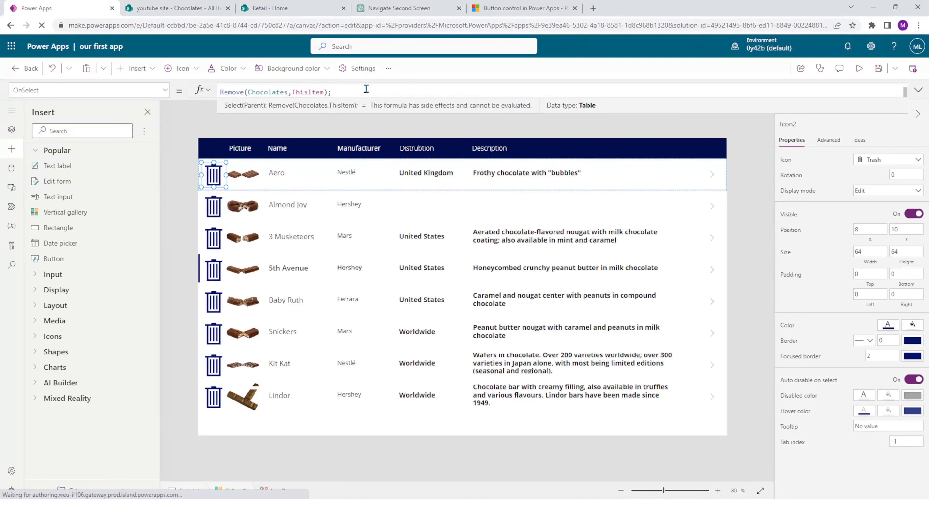
click(883, 71)
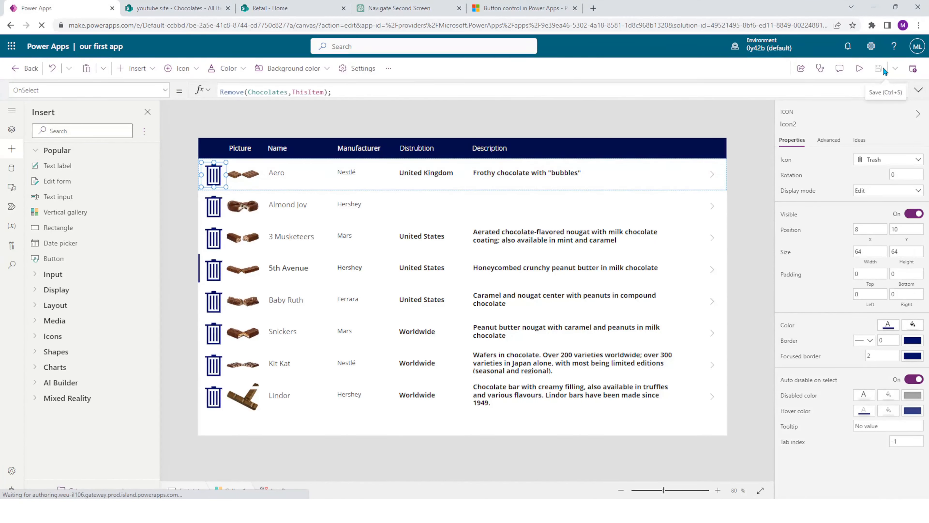
- Preview the app at full canvas size and check its rows against the refreshed SharePoint Chocolates list
click(859, 69)
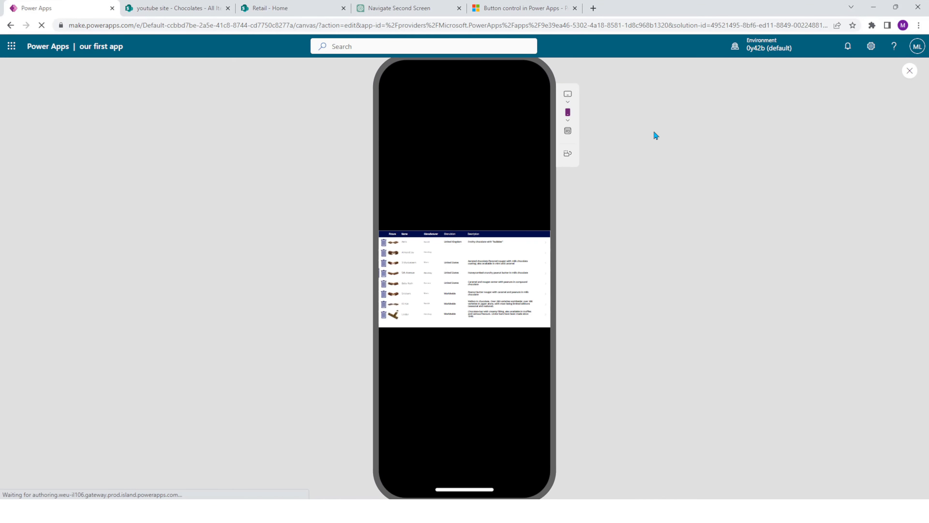
click(568, 132)
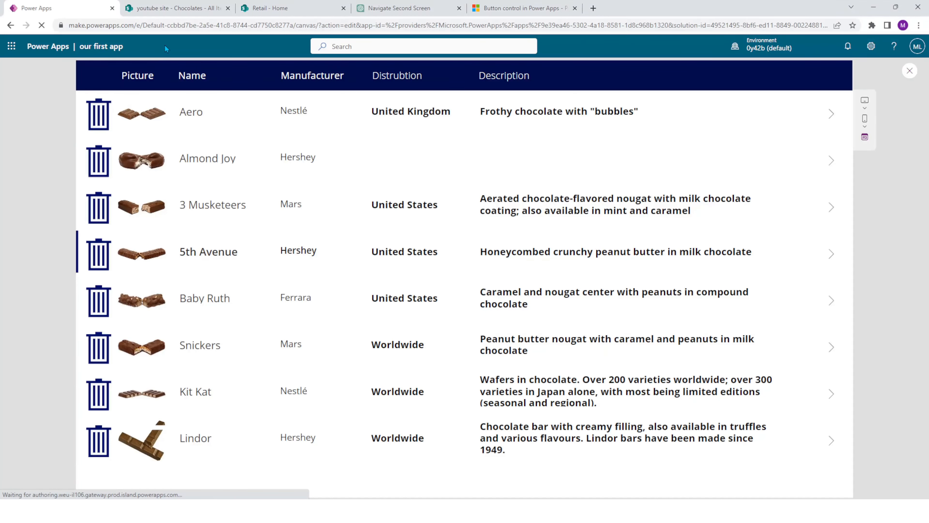
click(175, 11)
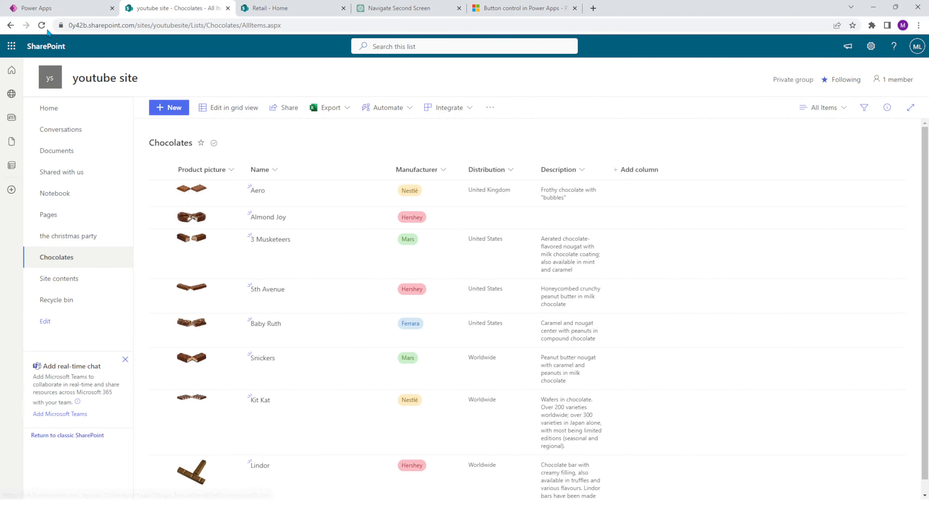
click(41, 25)
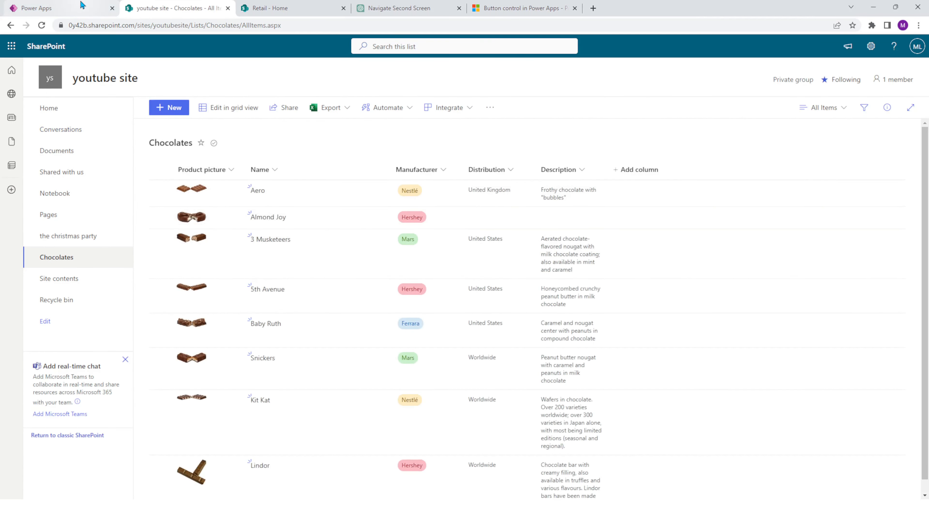
click(55, 8)
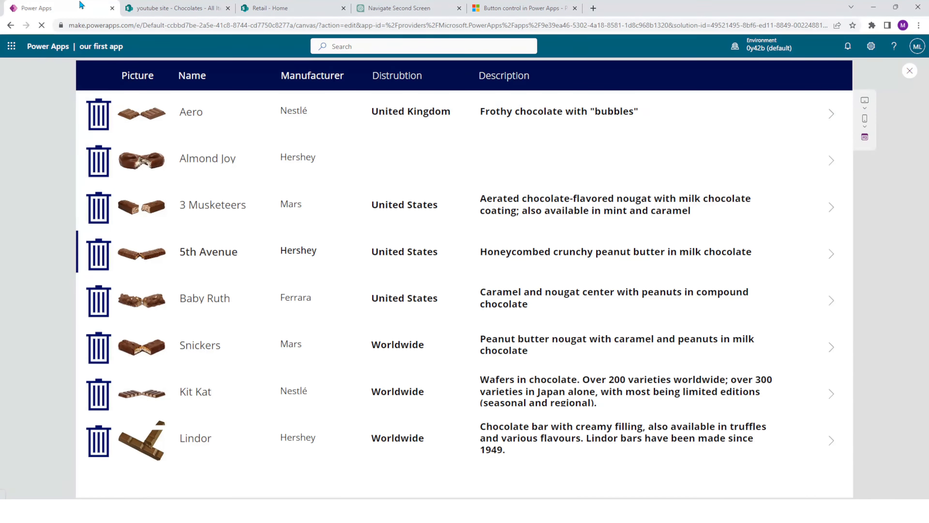
- Delete the Almond Joy row with its trash icon, check the refreshed SharePoint list, and close the app preview
click(100, 165)
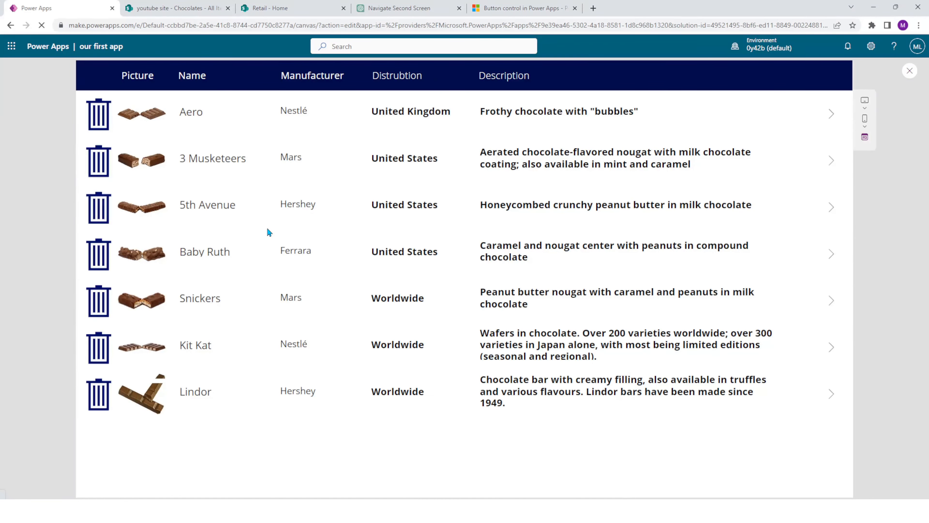
click(163, 8)
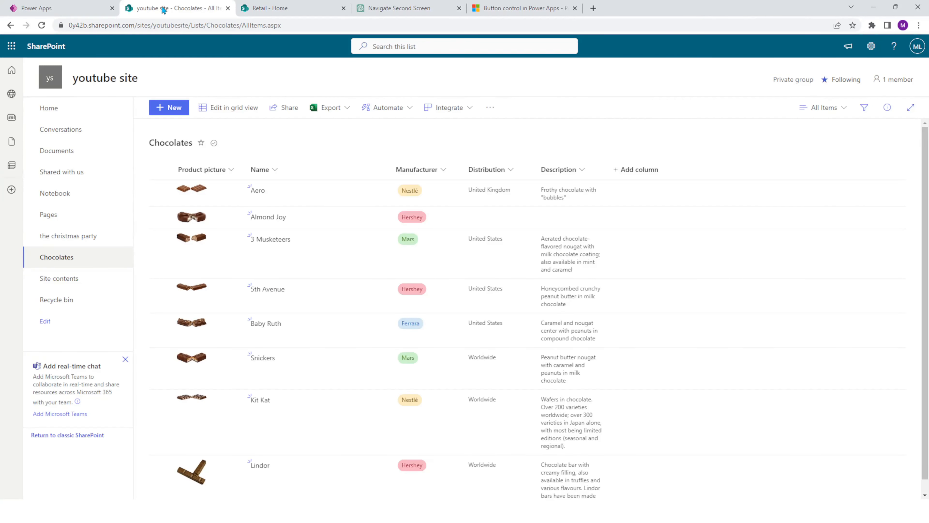
click(40, 27)
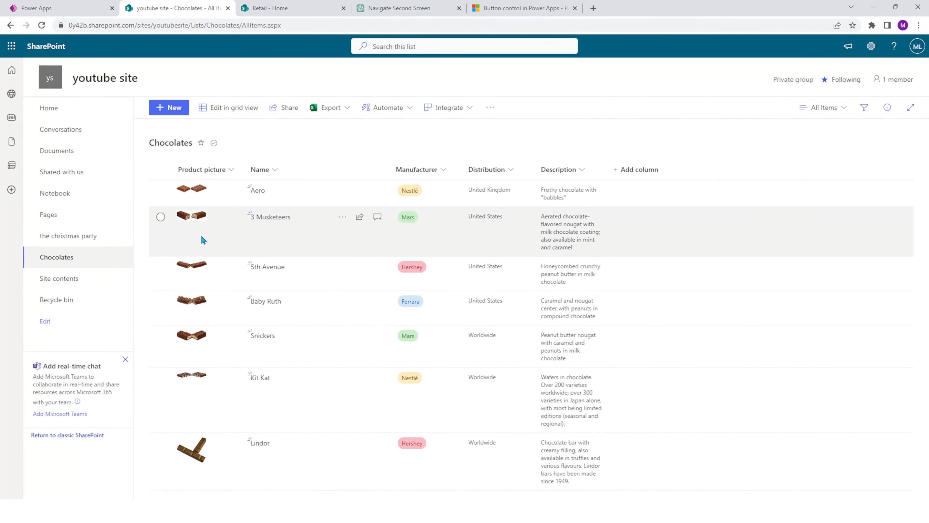
click(79, 5)
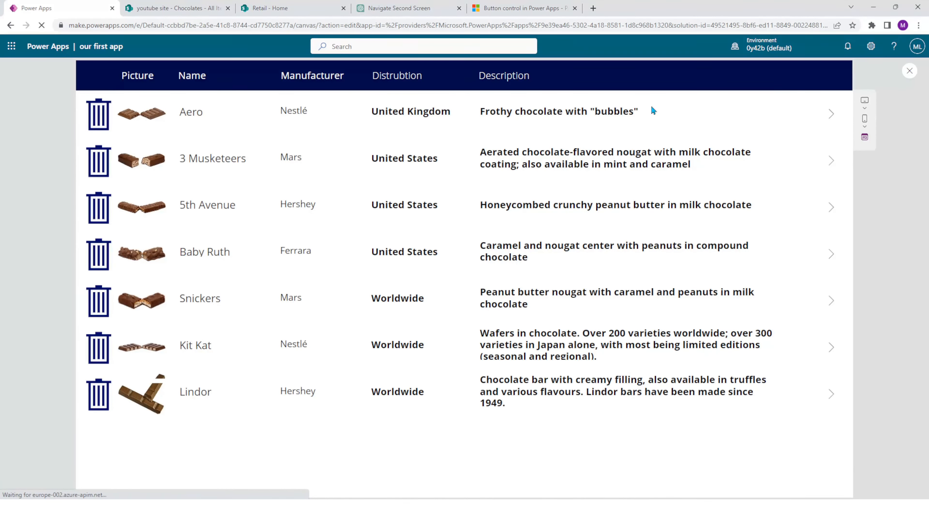
click(908, 71)
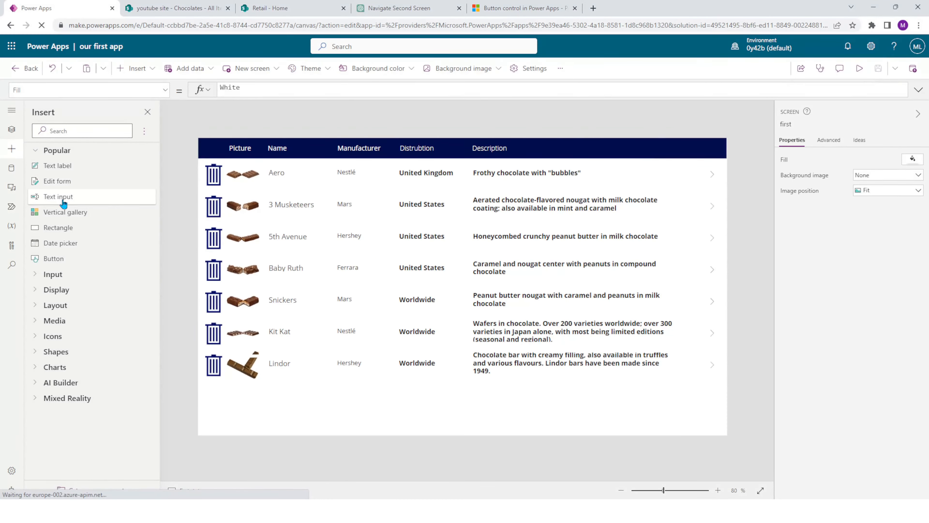
- Insert a button about 121 by 36 in the header bar at about X 1230, Y 10, and set its text to New
click(91, 258)
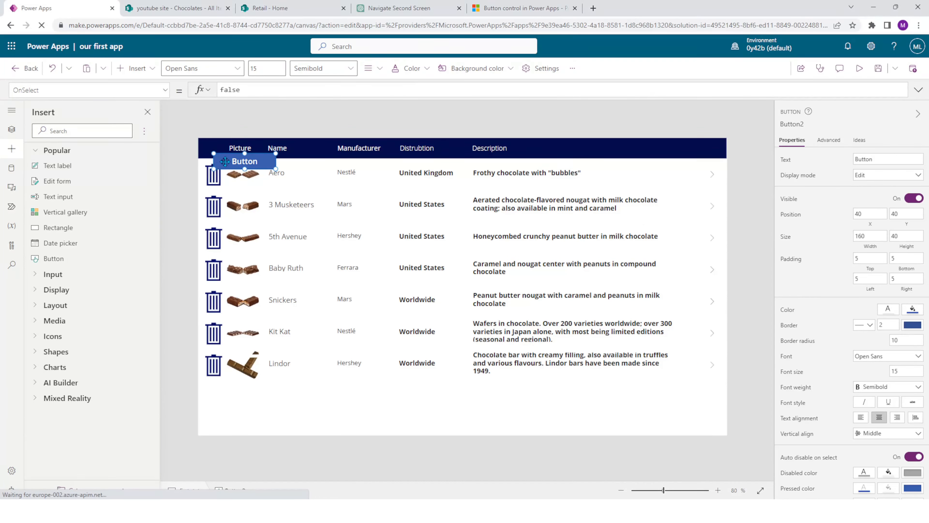
drag(233, 166, 709, 151)
key(Left)
key(Left)
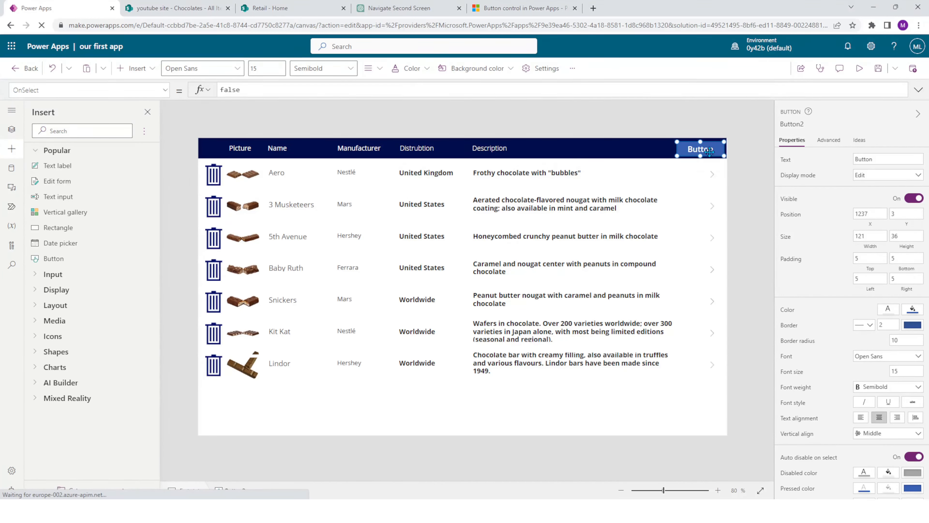
double_click(869, 161)
text(New)
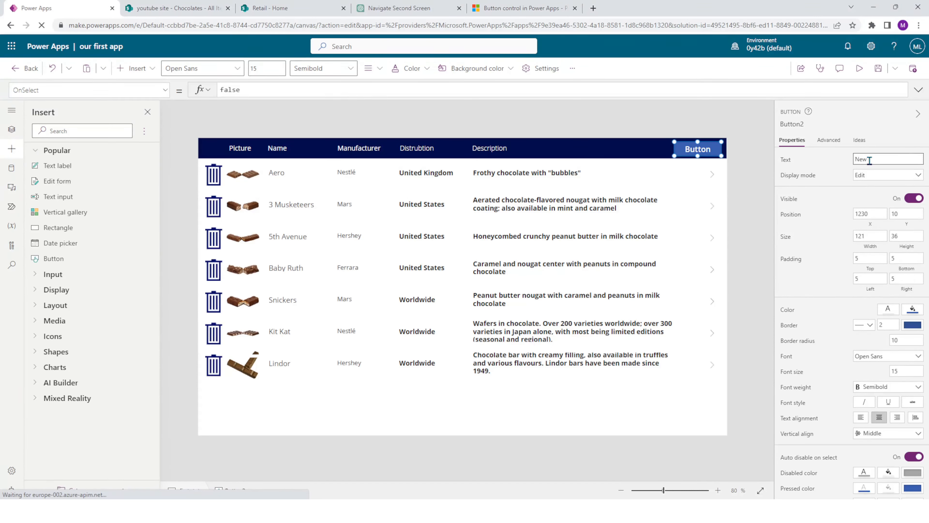
click(745, 199)
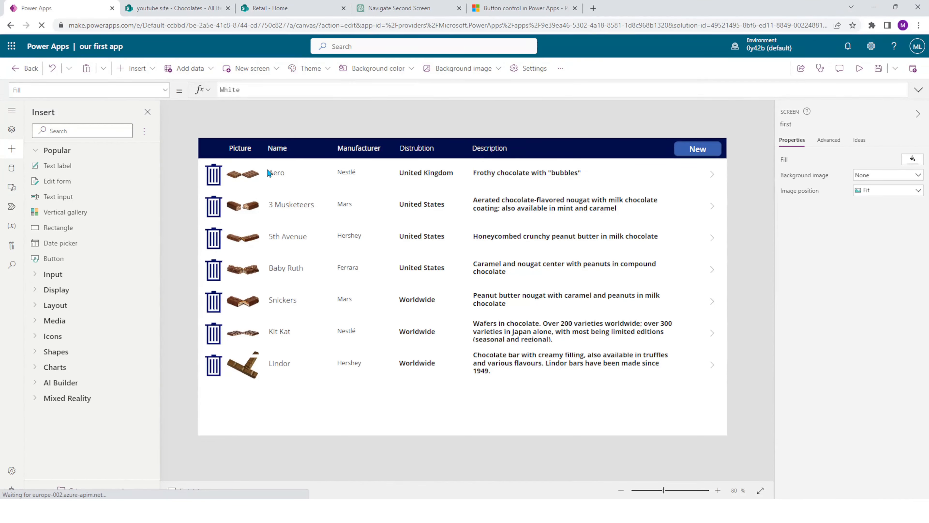
- Collapse the existing screens in the tree, add a blank screen, and rename it newItem
click(13, 129)
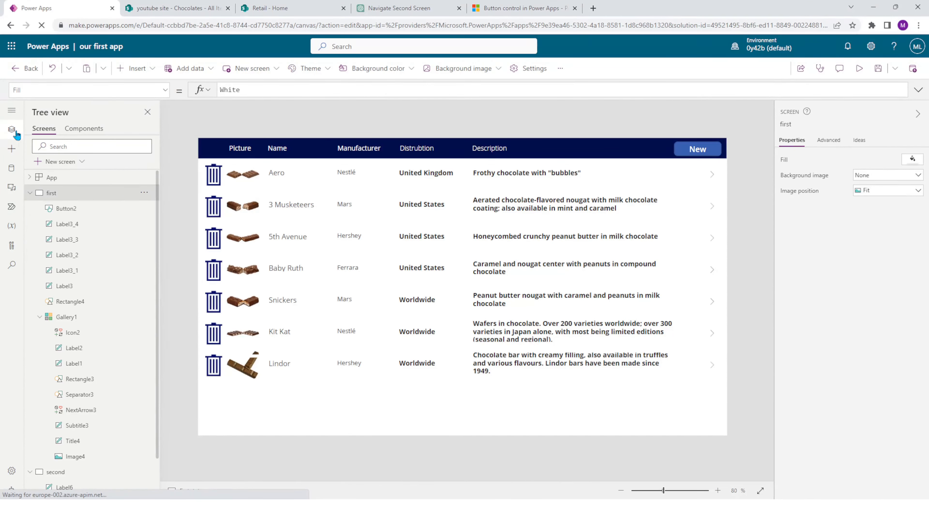
click(30, 192)
click(29, 208)
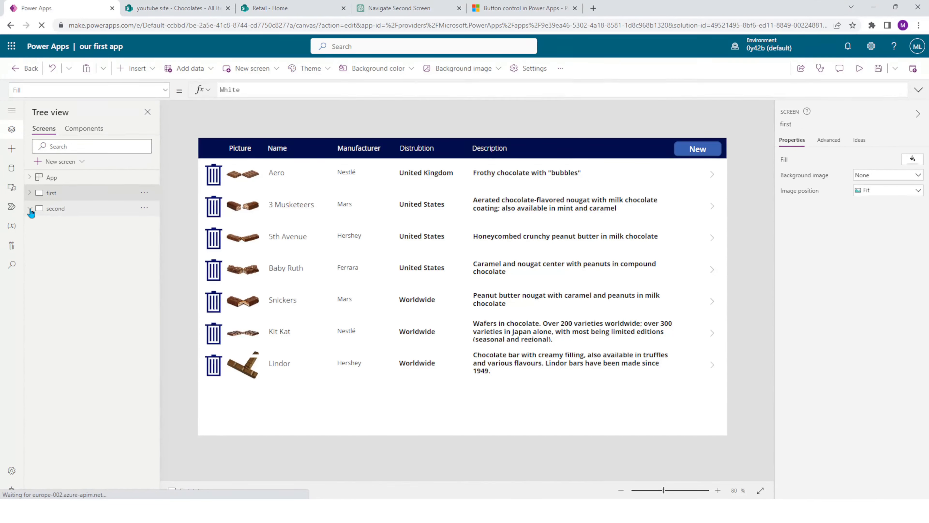
click(79, 162)
click(75, 224)
click(142, 227)
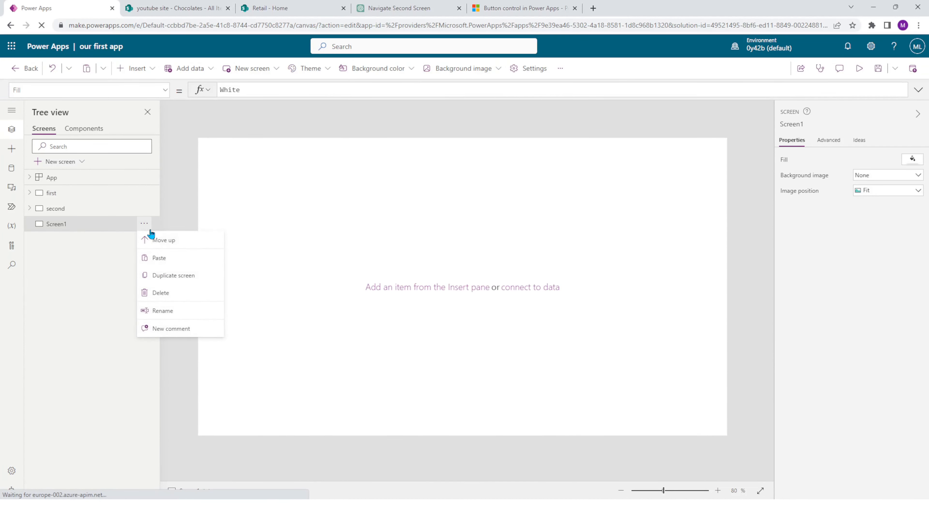
click(174, 310)
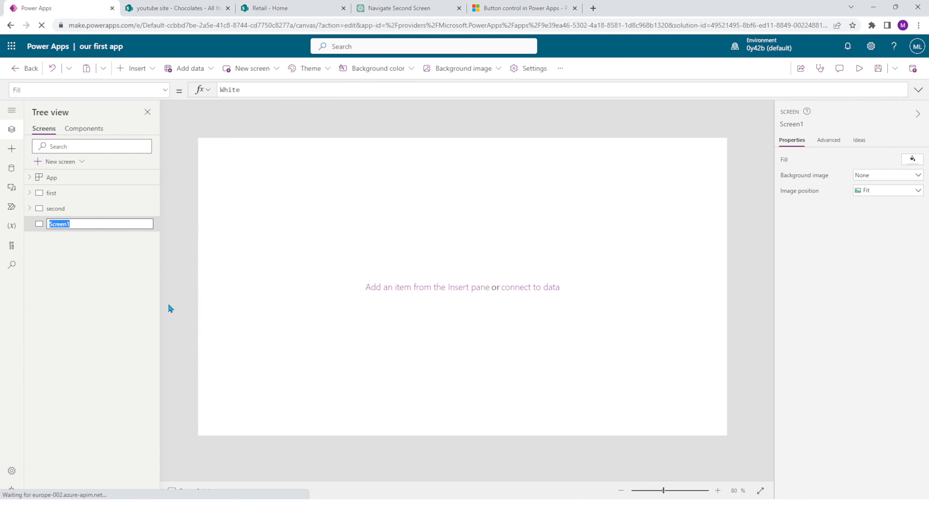
text(newItem)
key(Return)
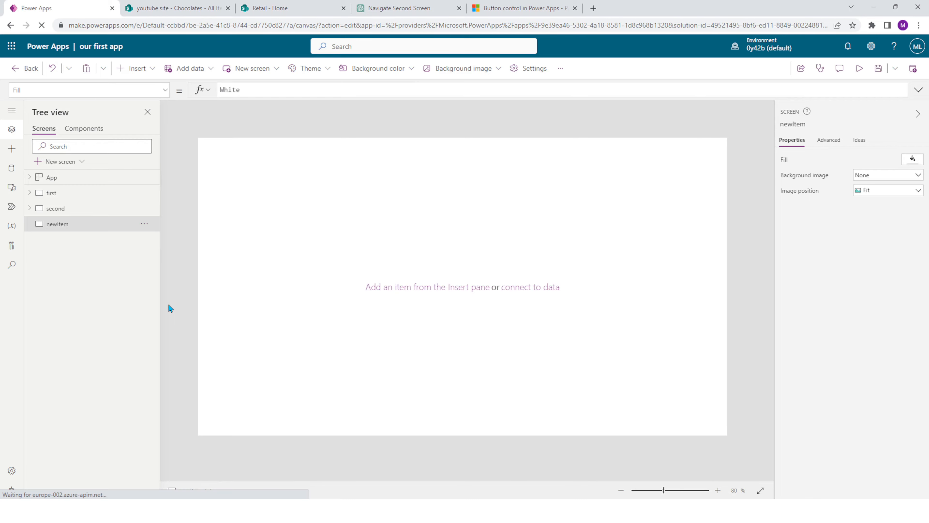
- On the first screen, set the New button's OnSelect formula to Navigate(newItem);
click(98, 198)
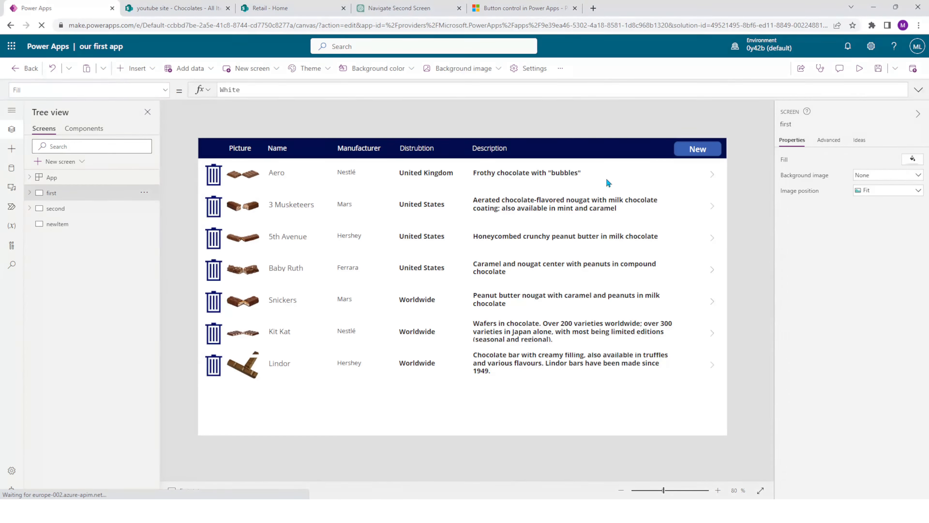
click(703, 155)
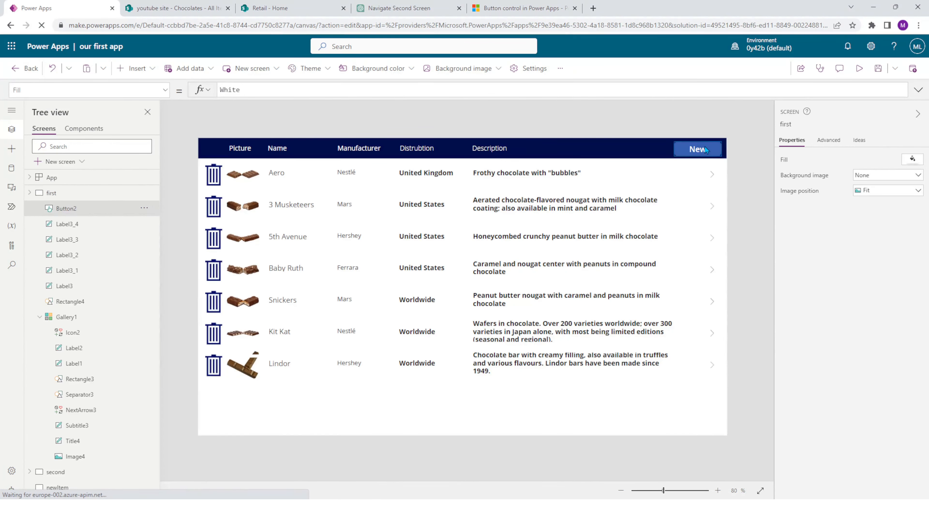
click(241, 89)
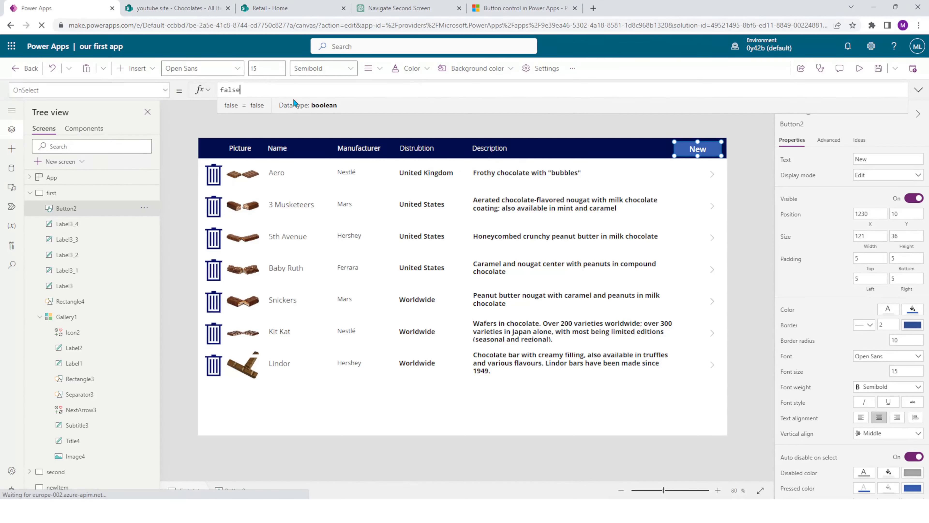
double_click(237, 89)
text(Navig)
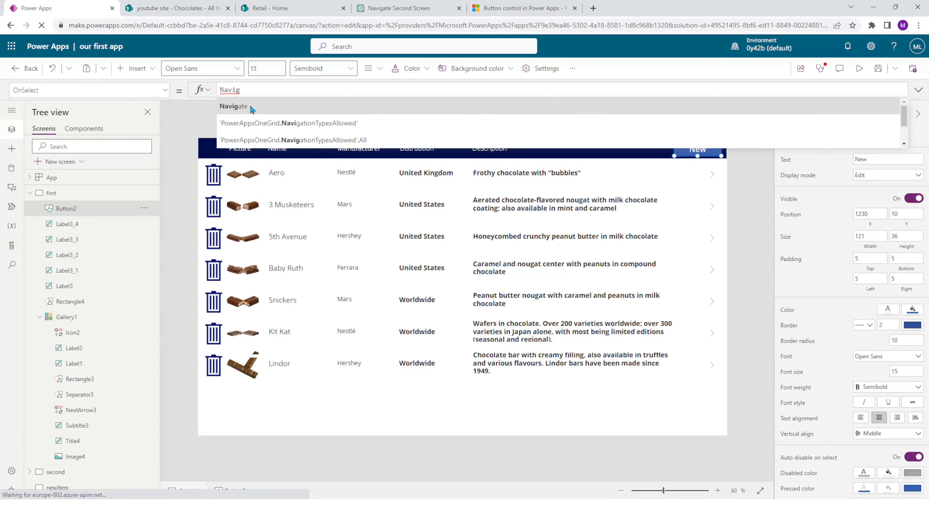
click(250, 105)
text(new)
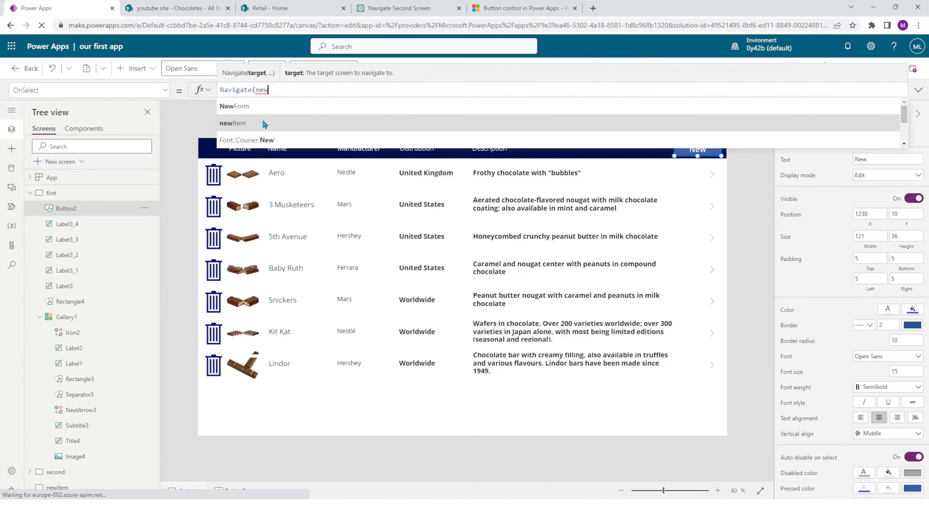
click(232, 127)
text();)
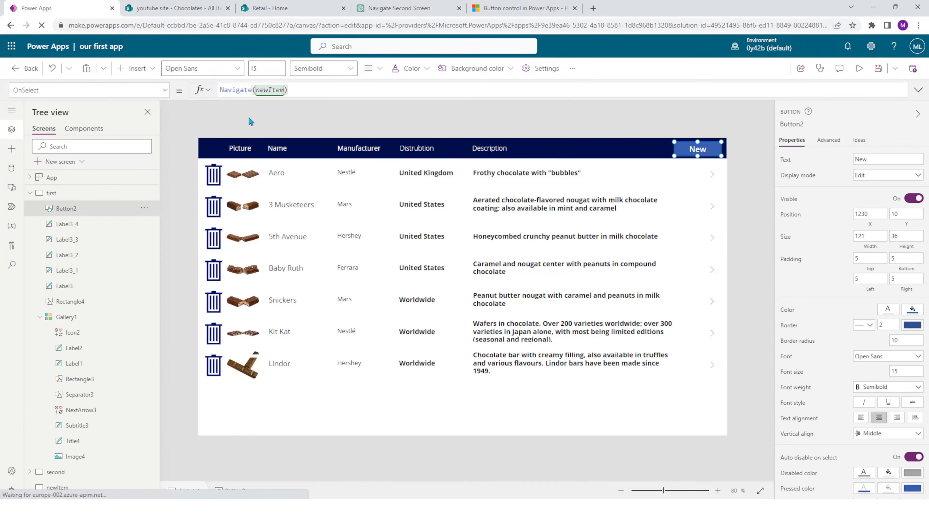
- Save the app, test the New button in the preview, and close the preview
key(ctrl+s)
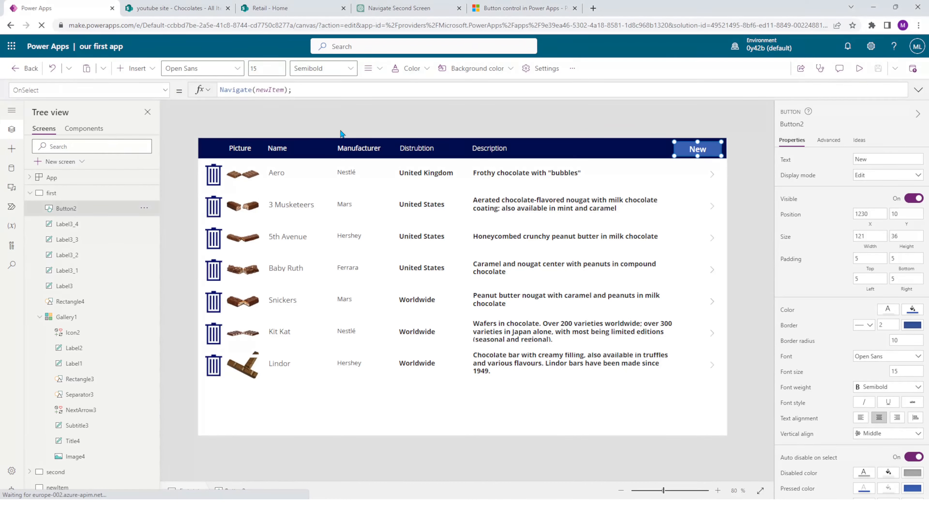
click(859, 68)
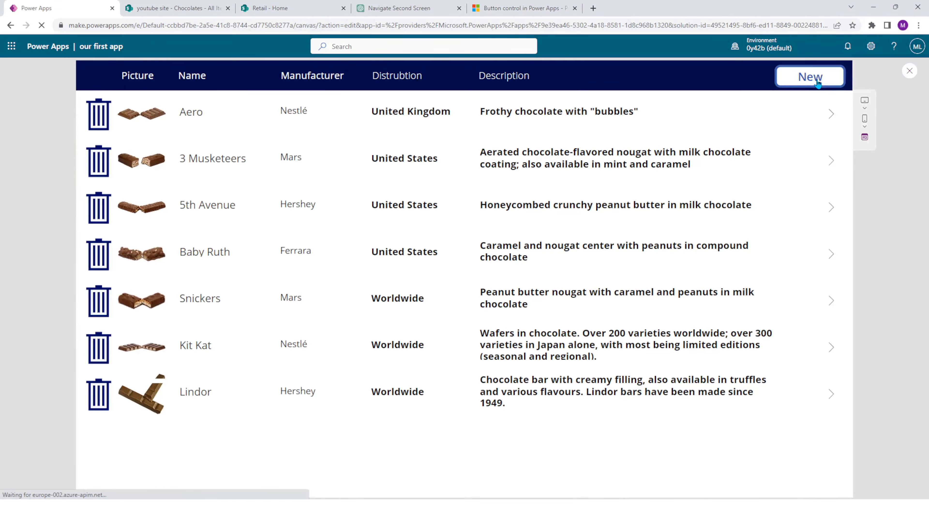
click(908, 71)
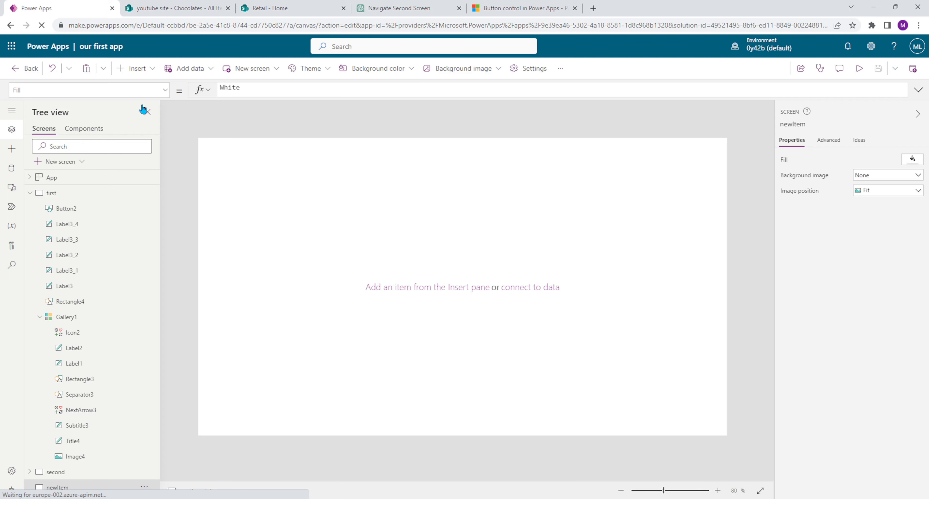
- Insert an edit form on the newItem screen and set its data source to Chocolates
click(147, 69)
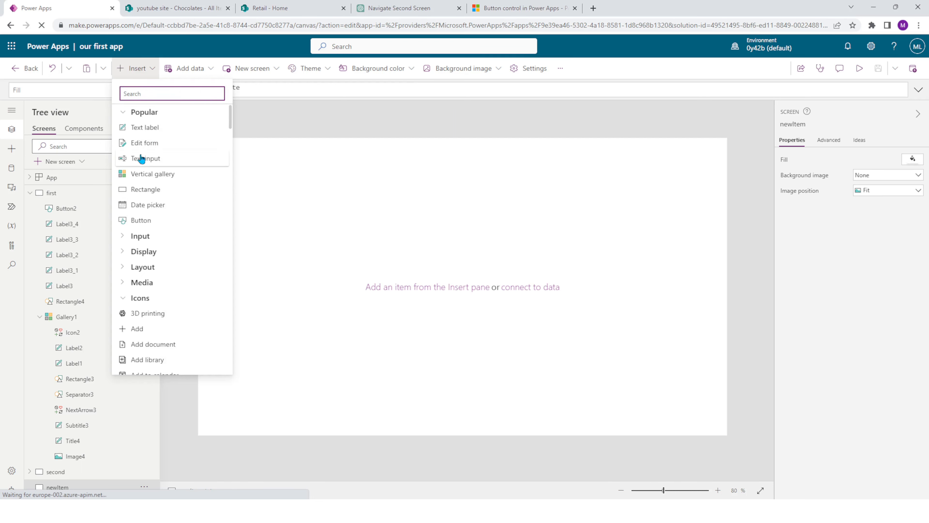
click(145, 143)
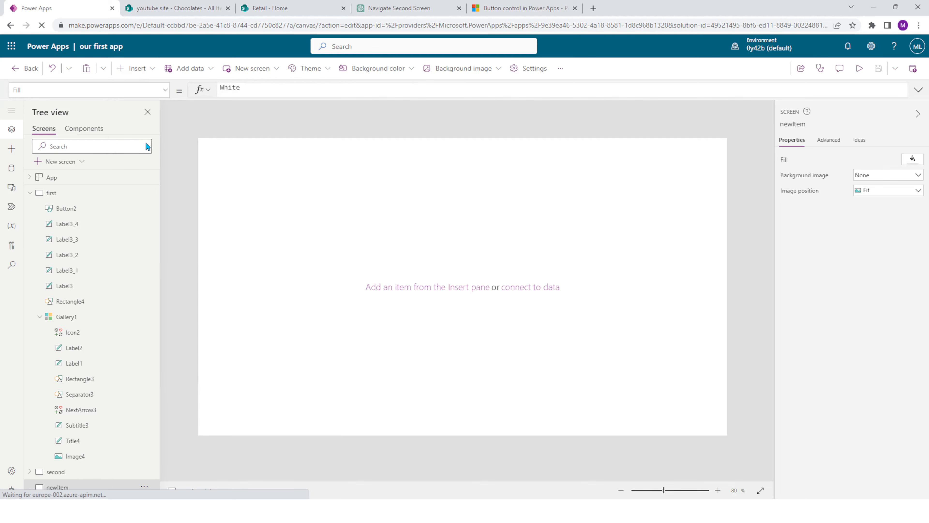
click(366, 267)
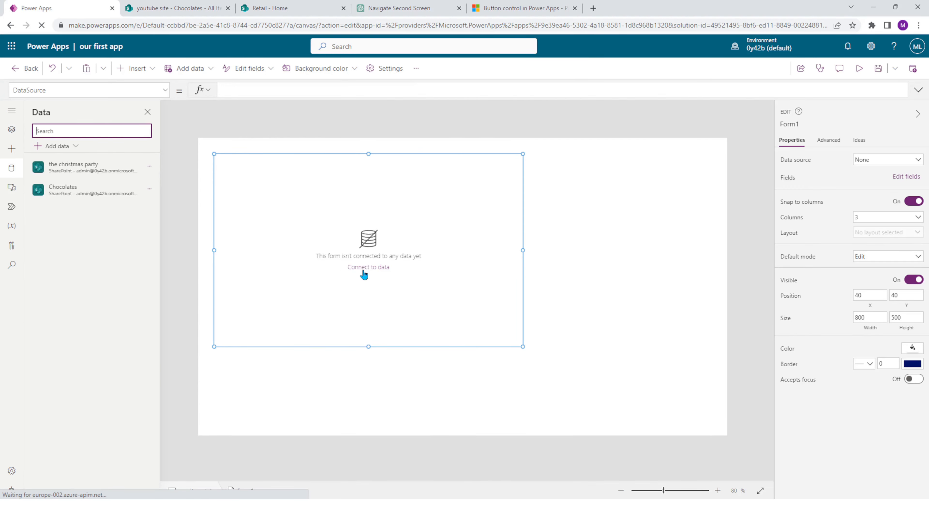
click(67, 188)
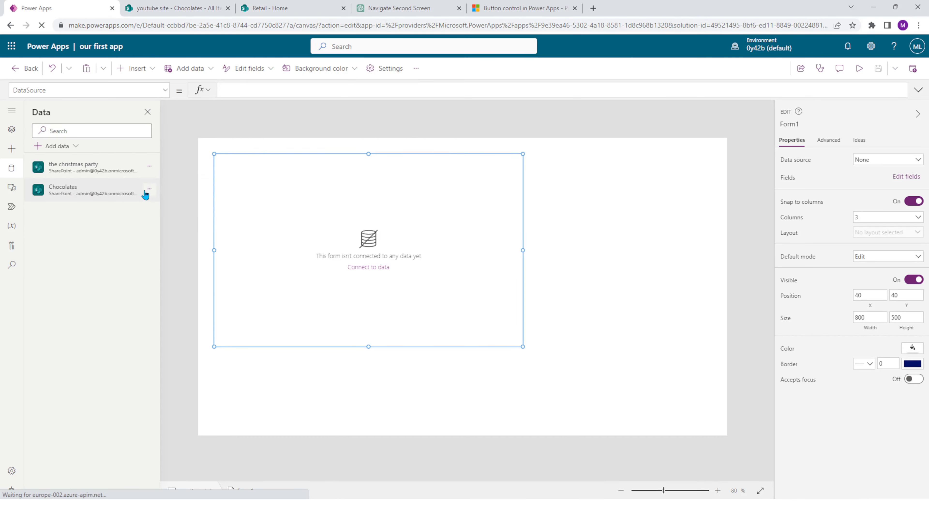
click(879, 160)
click(837, 257)
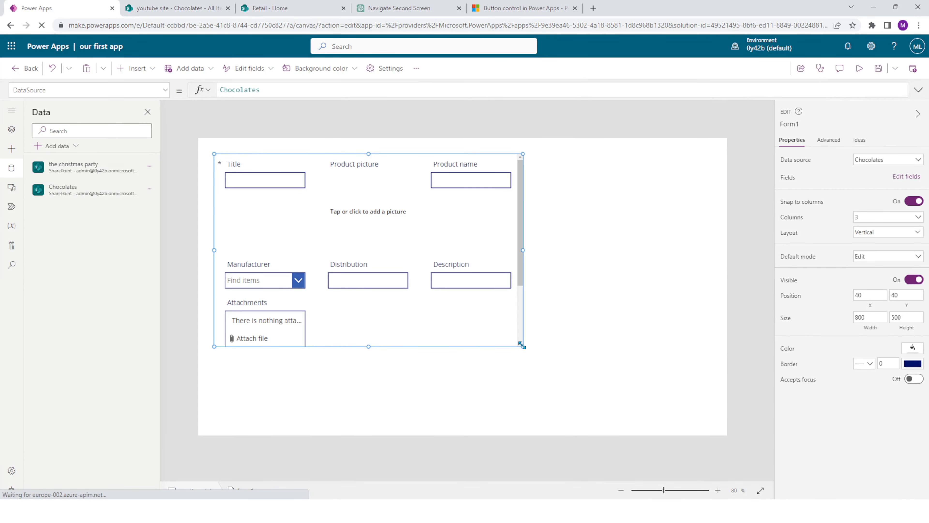
- Resize the form to about 1346 by 650 at about X 13, Y 116, leaving room for a heading above it
drag(523, 346, 724, 436)
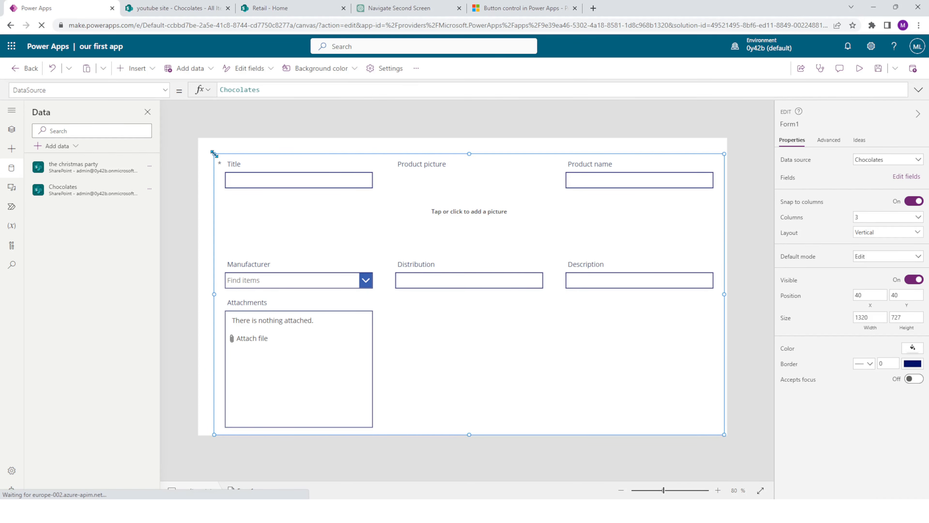
drag(214, 153, 202, 153)
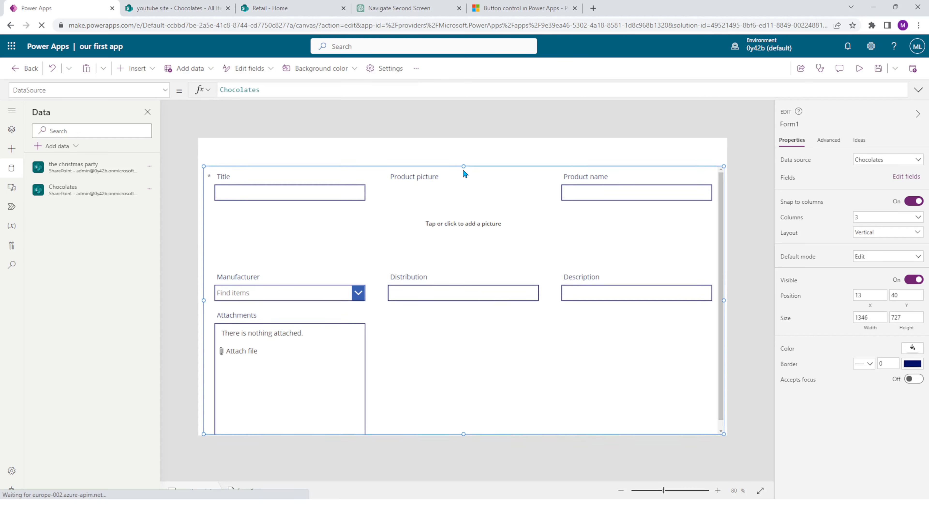
drag(463, 167, 462, 182)
- Insert a text label above the form at about X 611, Y 31, with the text New Chocolate
click(458, 165)
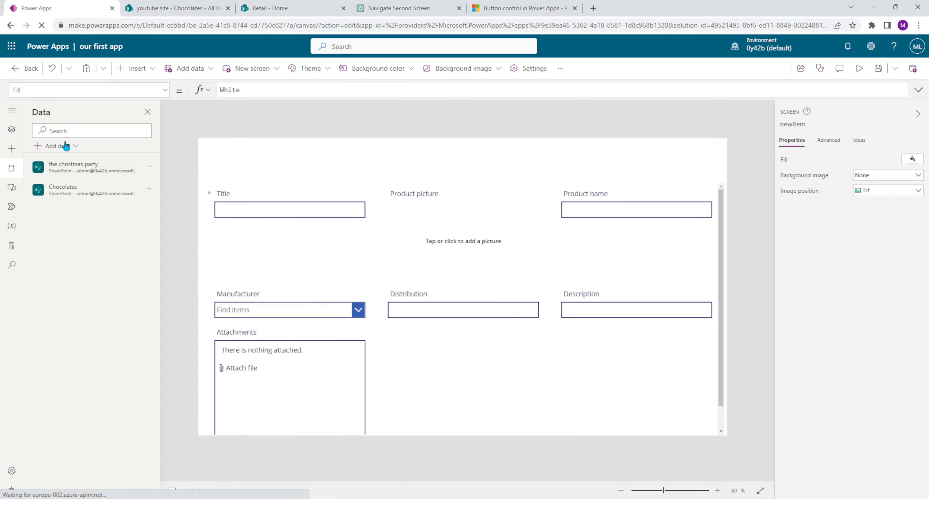
click(134, 69)
click(161, 127)
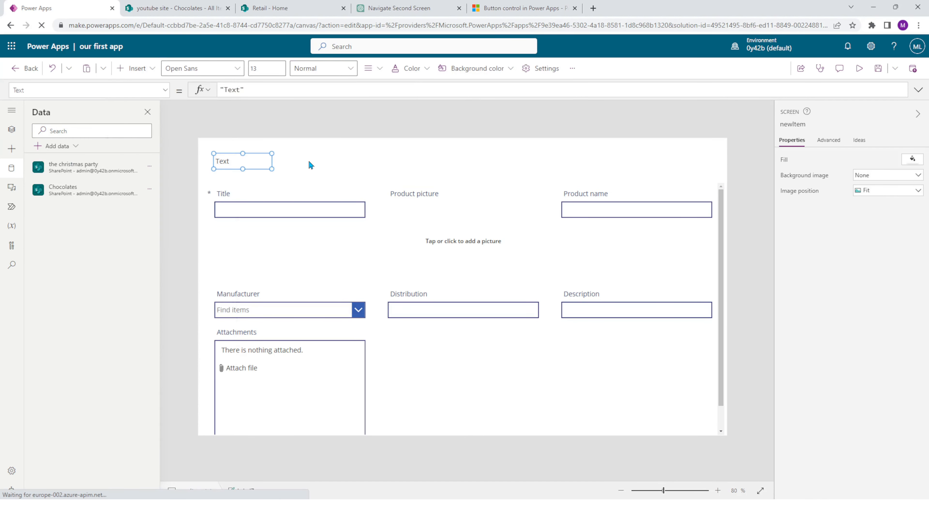
drag(253, 162, 472, 156)
double_click(473, 157)
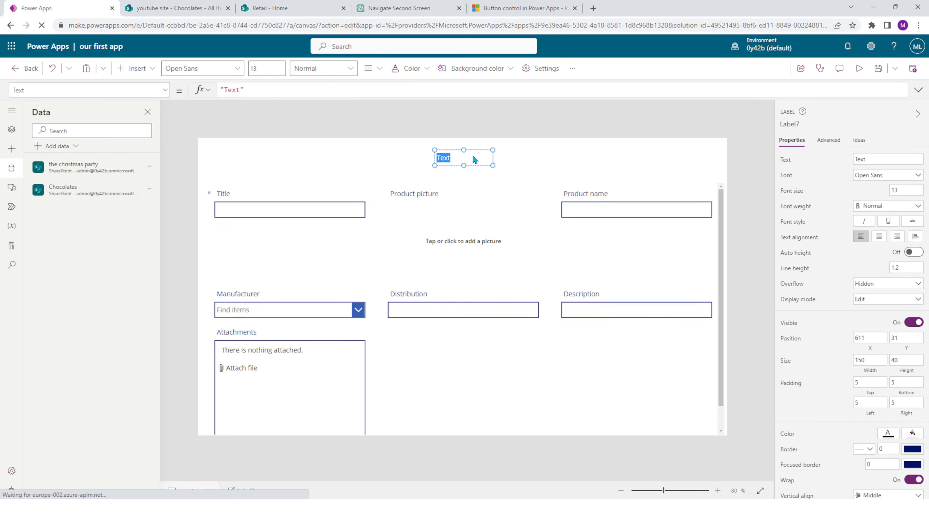
text(new Item)
key(BackSpace)
key(BackSpace)
key(BackSpace)
text(New Chocolate)
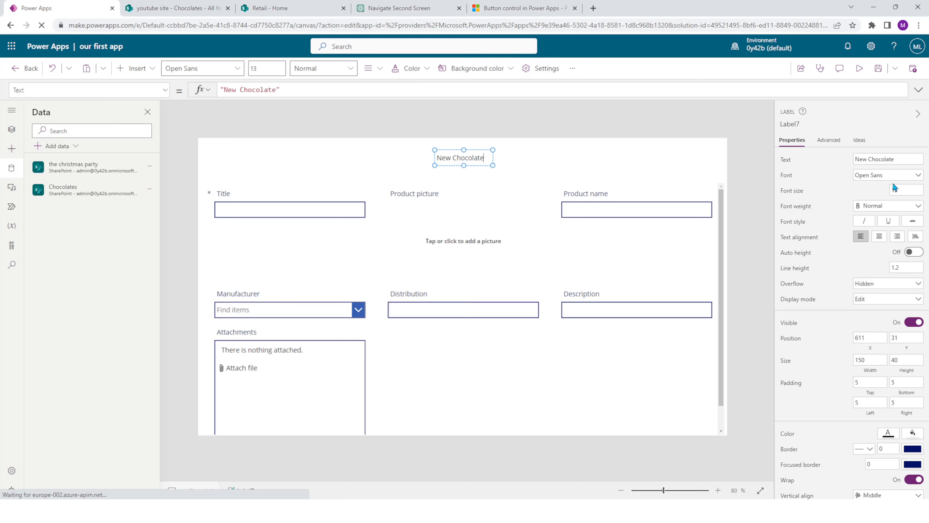
- Set the heading label's font size to 25, resize it to about 270 by 36 near X 564, Y 32, and centre its text
click(900, 190)
text(15)
double_click(896, 194)
text(25)
mouse_move(495, 162)
mouse_down()
mouse_move(538, 162)
mouse_move(496, 161)
mouse_up()
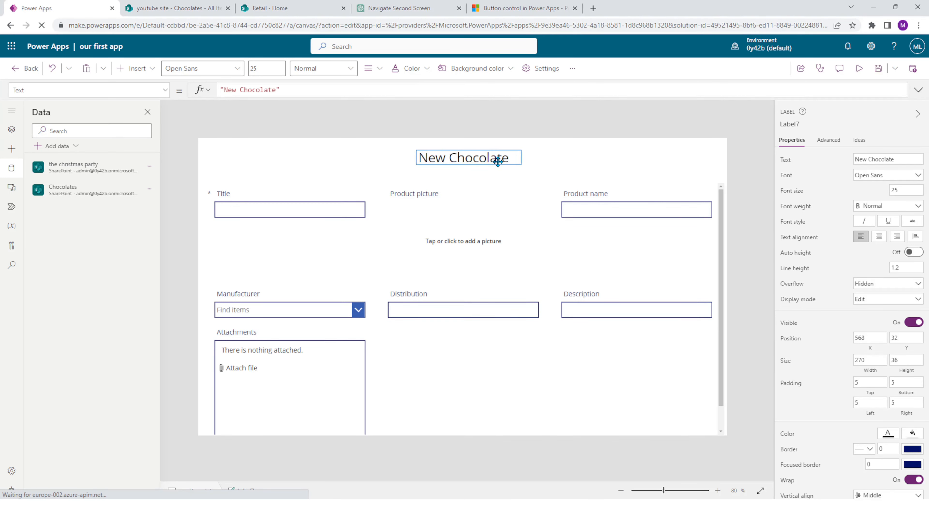
click(879, 236)
click(383, 167)
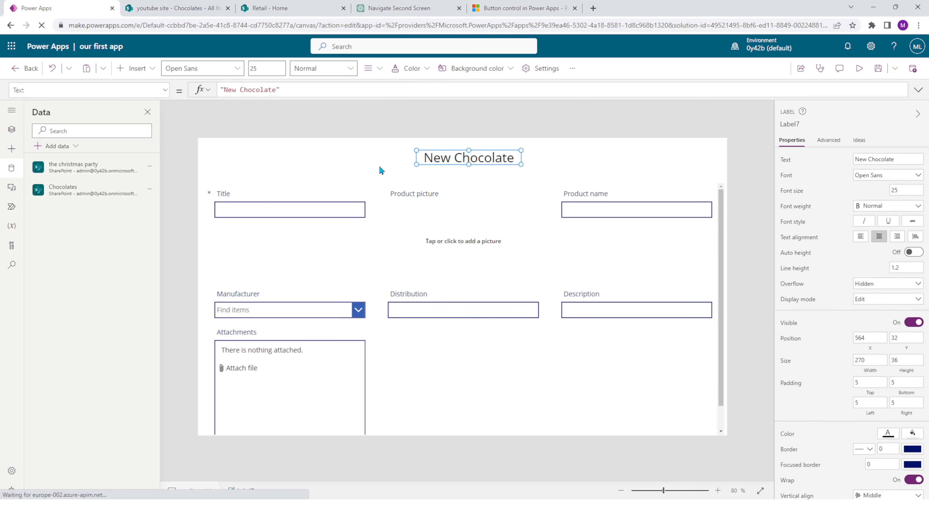
- Remove the Attachments card from the New Chocolate form
click(367, 237)
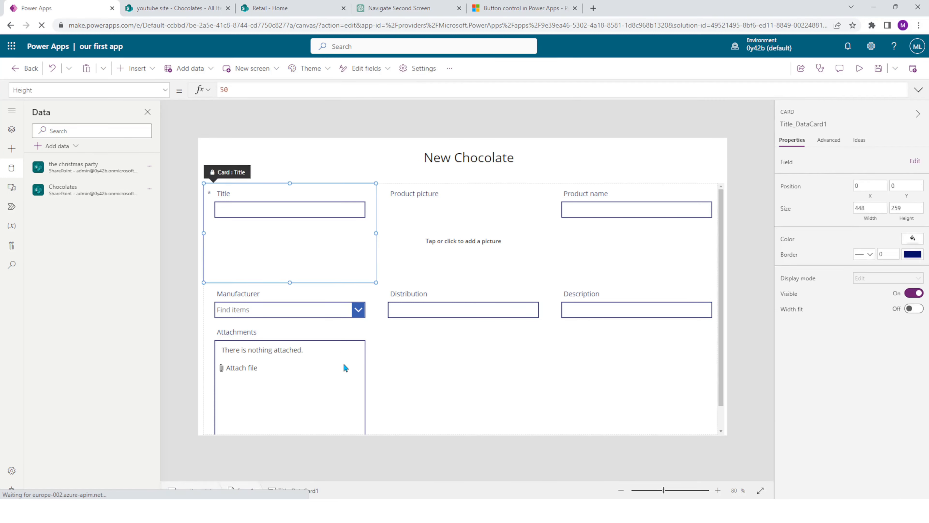
click(347, 350)
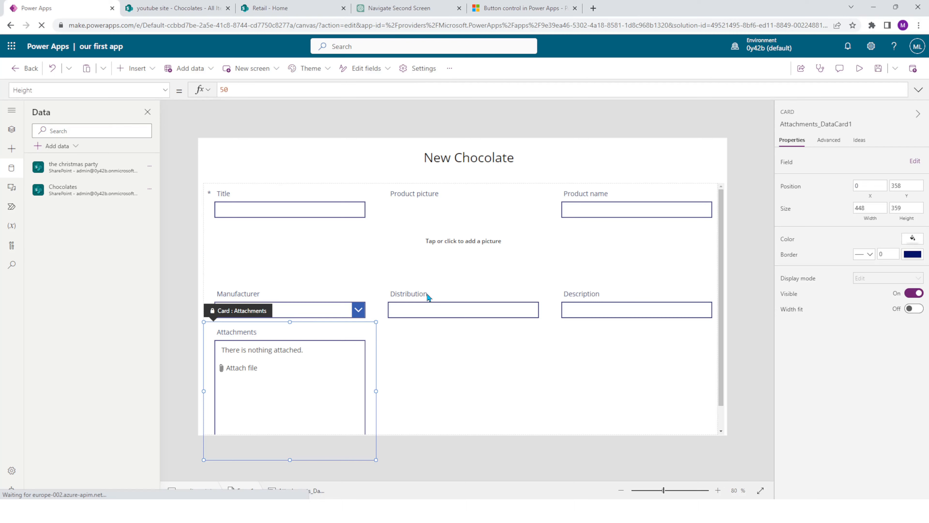
scroll(353, 349, down, 1)
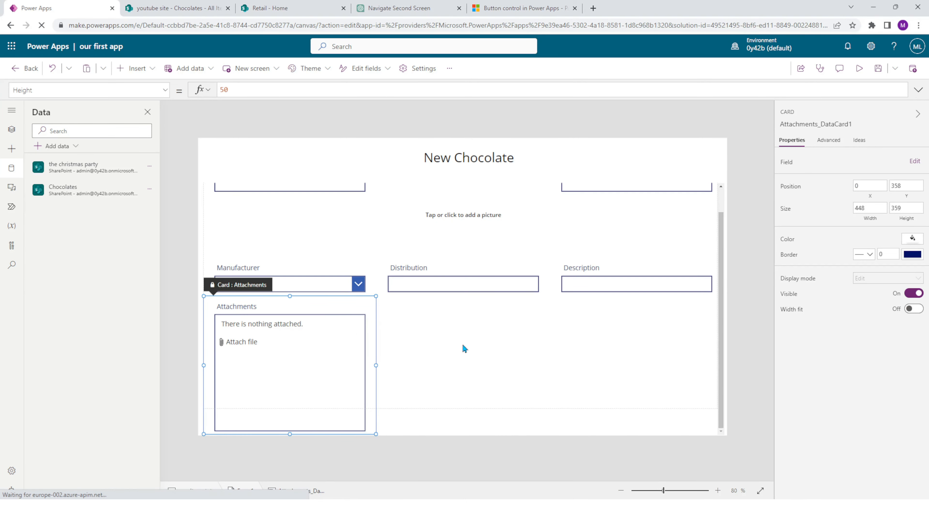
scroll(424, 346, up, 1)
scroll(415, 348, down, 1)
- Set the New Chocolate form's layout to 2 columns
click(420, 336)
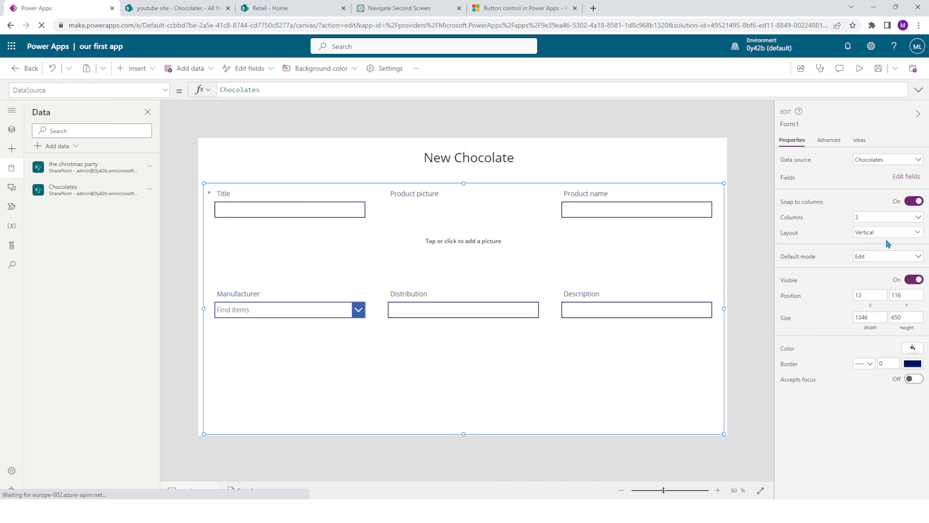
click(870, 222)
click(870, 240)
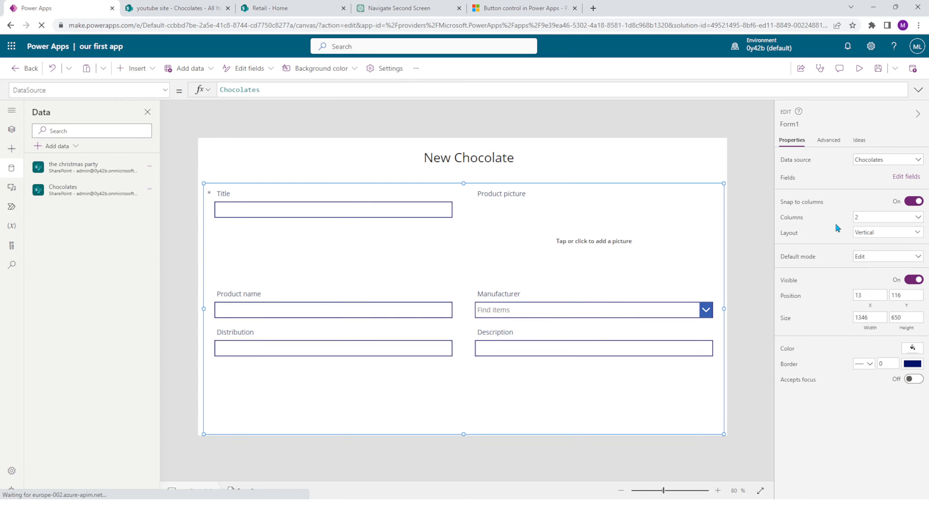
- Insert a button below the Description field at about X 1164, Y 692, and set its text to Submit
click(620, 147)
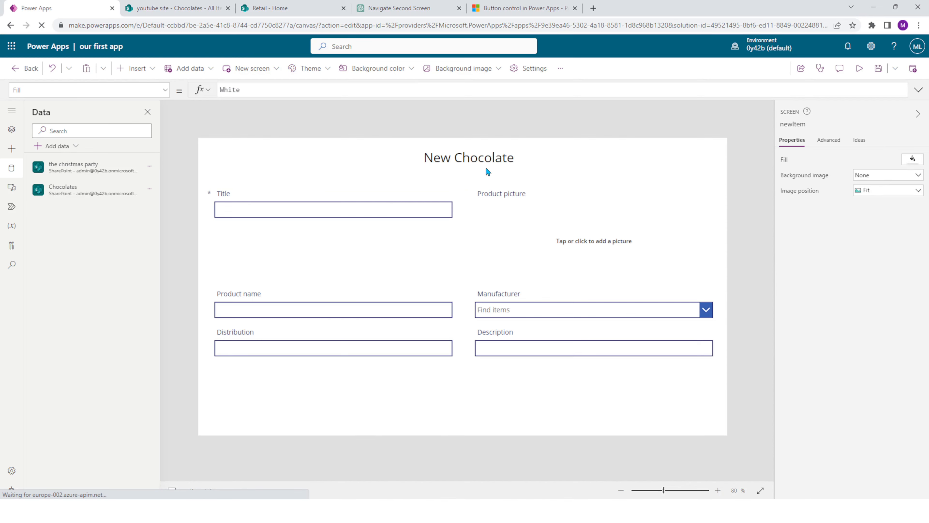
click(137, 75)
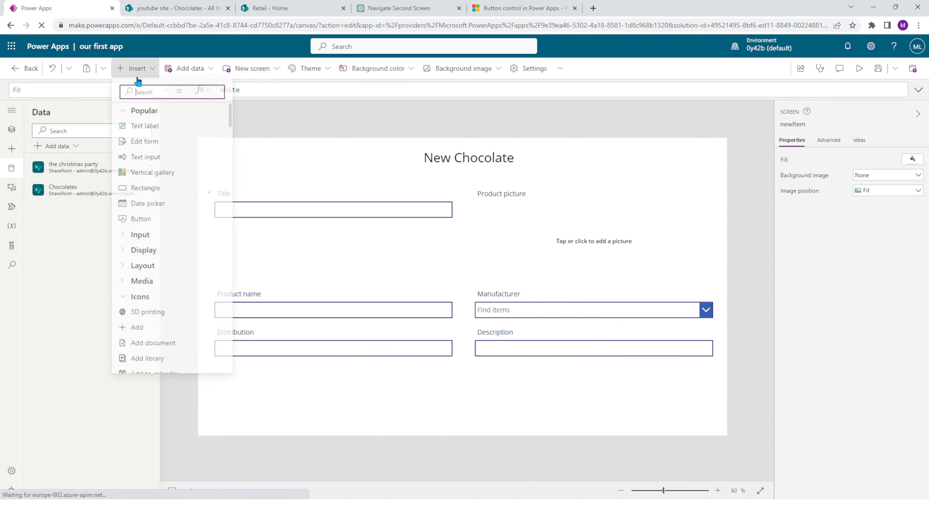
click(170, 220)
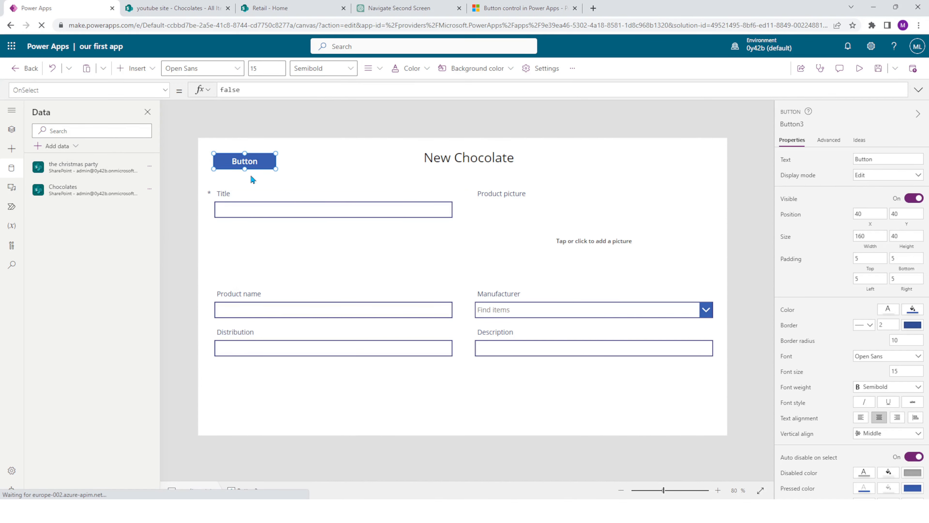
drag(252, 175, 685, 409)
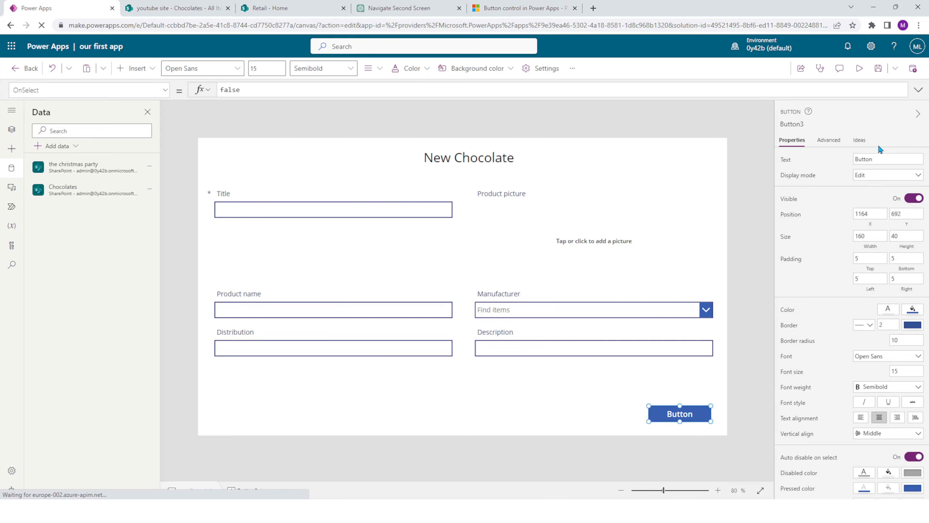
click(878, 157)
text(Su)
click(836, 168)
- Begin the Submit button's OnSelect formula with SubmitForm( and look up the form's name among the newItem screen's controls
double_click(249, 92)
text(SubmitForm)
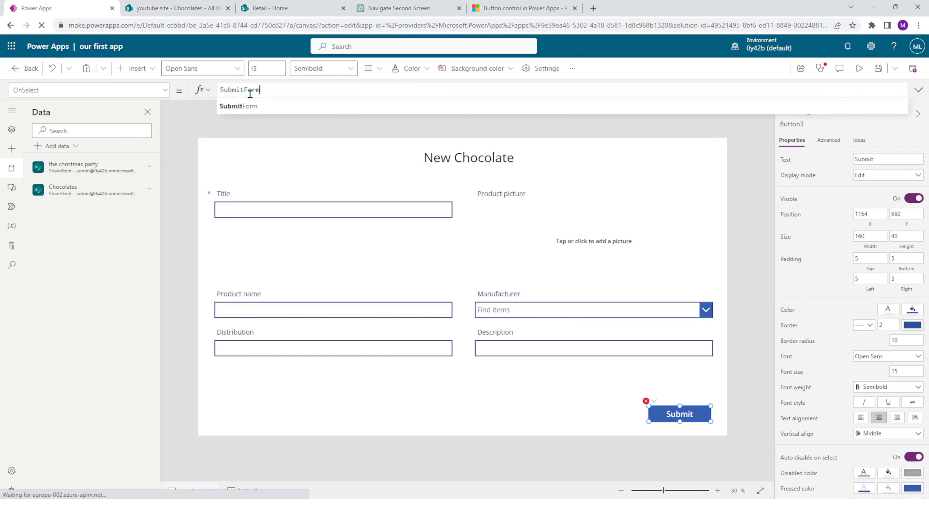
click(239, 105)
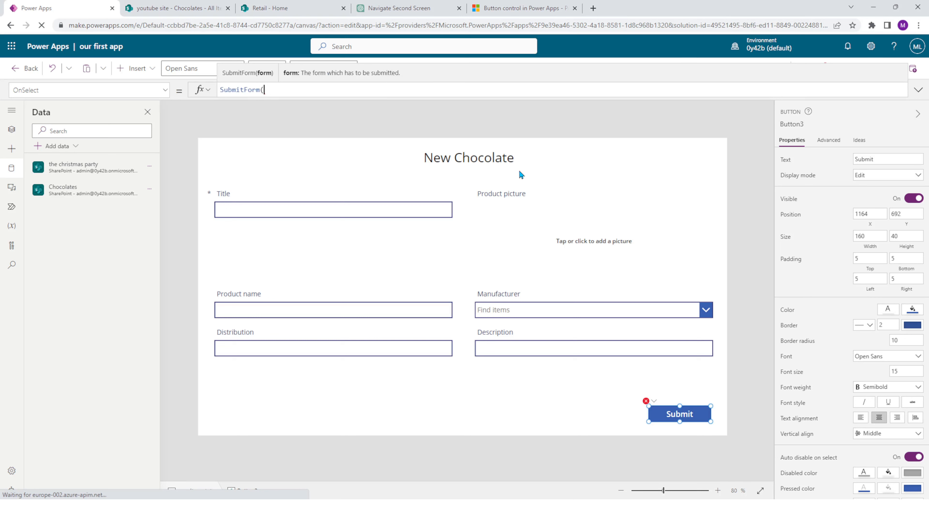
click(560, 187)
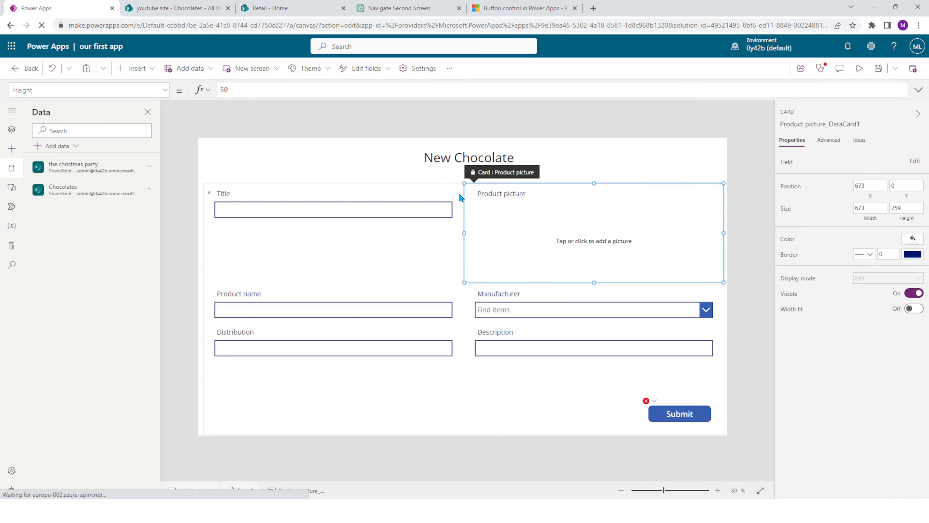
click(513, 390)
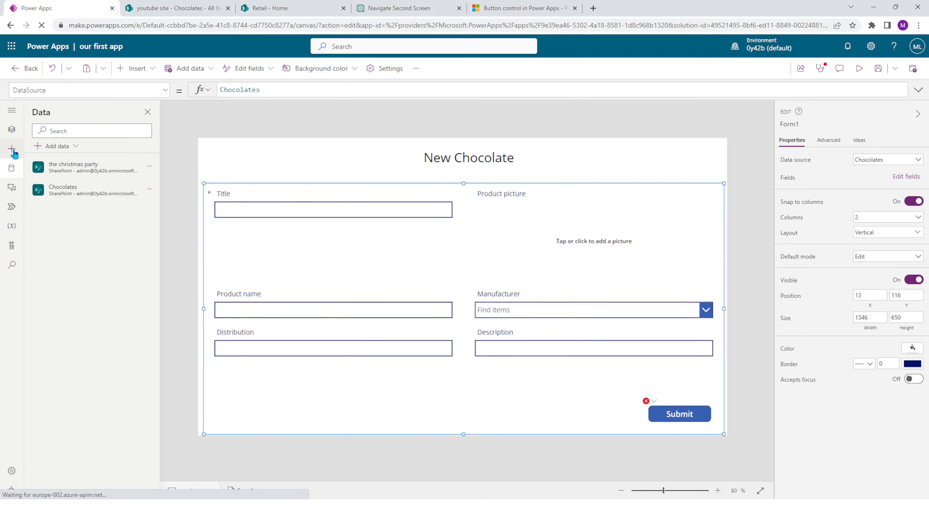
click(12, 132)
click(30, 193)
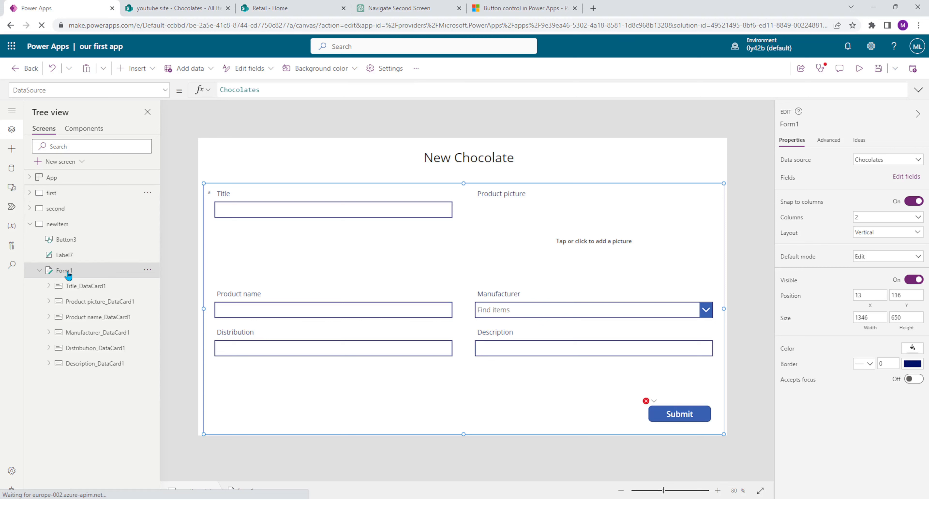
click(40, 271)
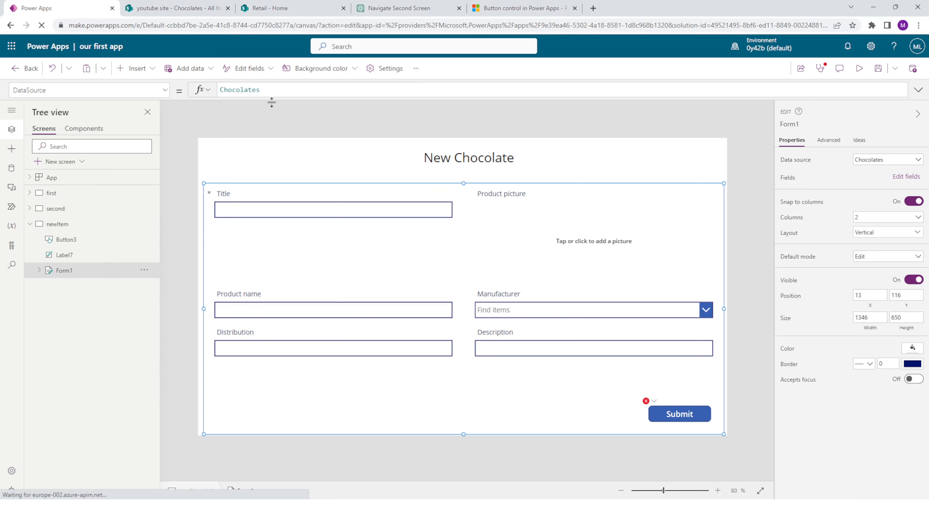
- Complete the Submit button's OnSelect formula as SubmitForm(Form1); and save the app
click(679, 415)
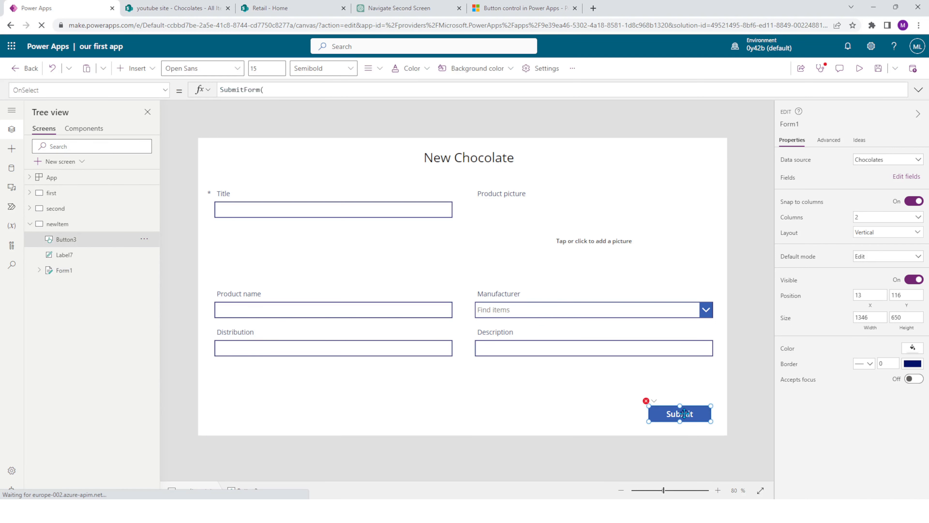
click(293, 93)
text(Form)
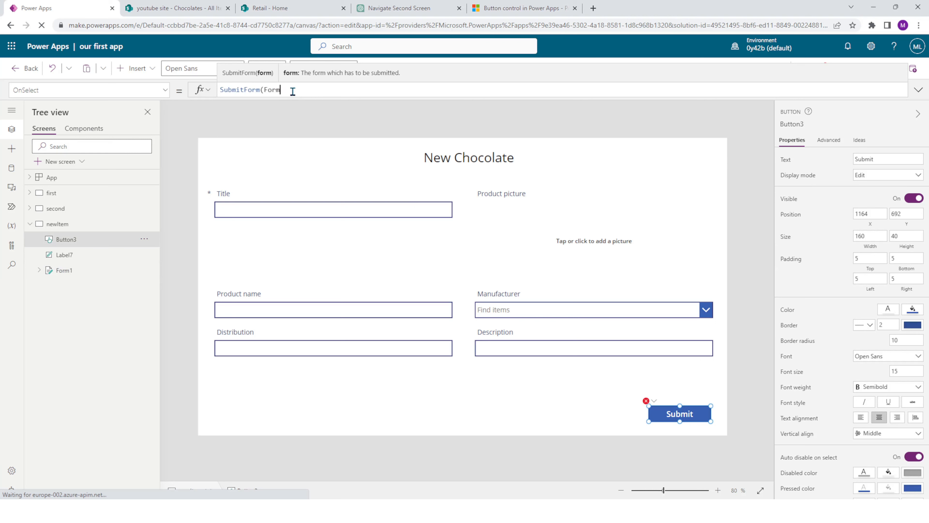
text(1)
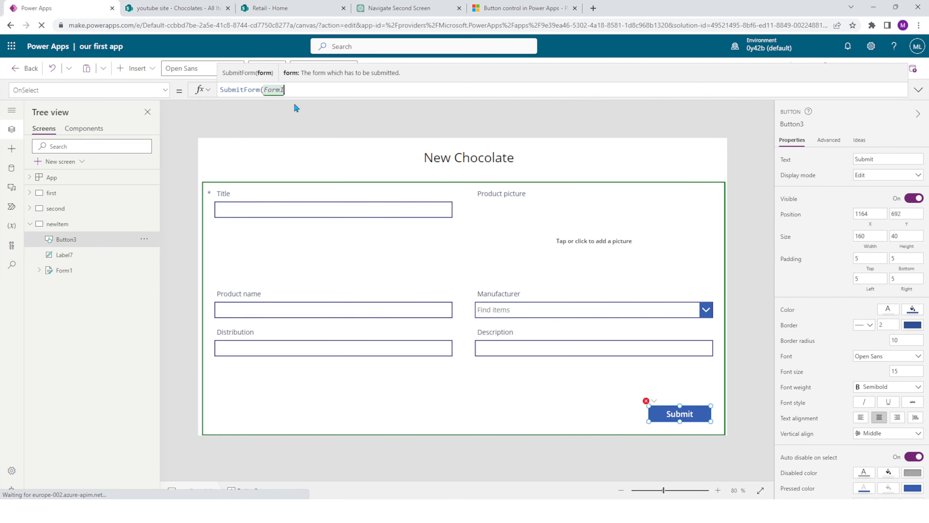
text();)
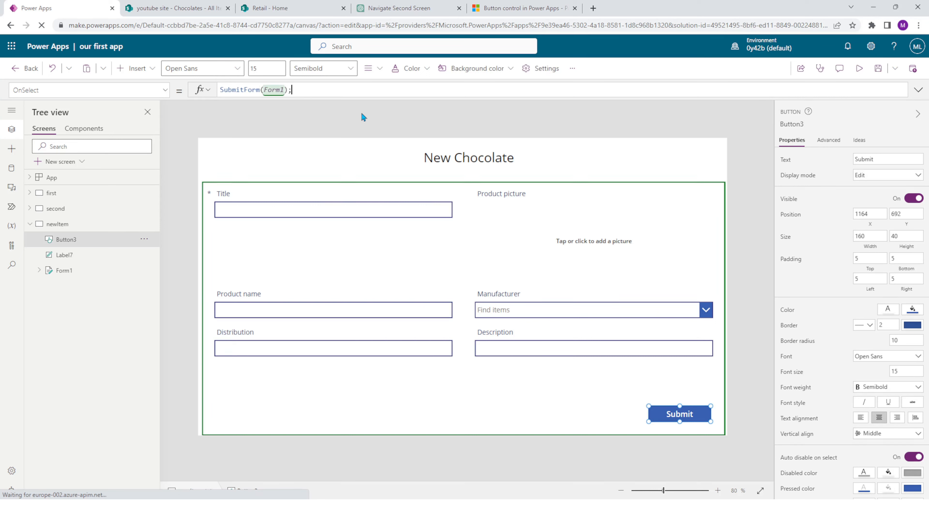
click(878, 68)
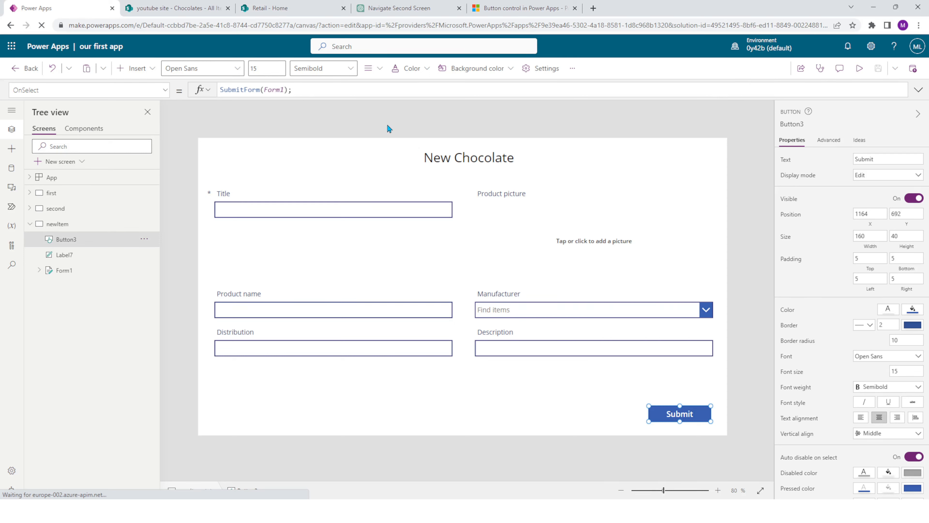
- Add Navigate(first); on a new line after SubmitForm(Form1); in the Submit button's OnSelect formula, and save the app
click(326, 88)
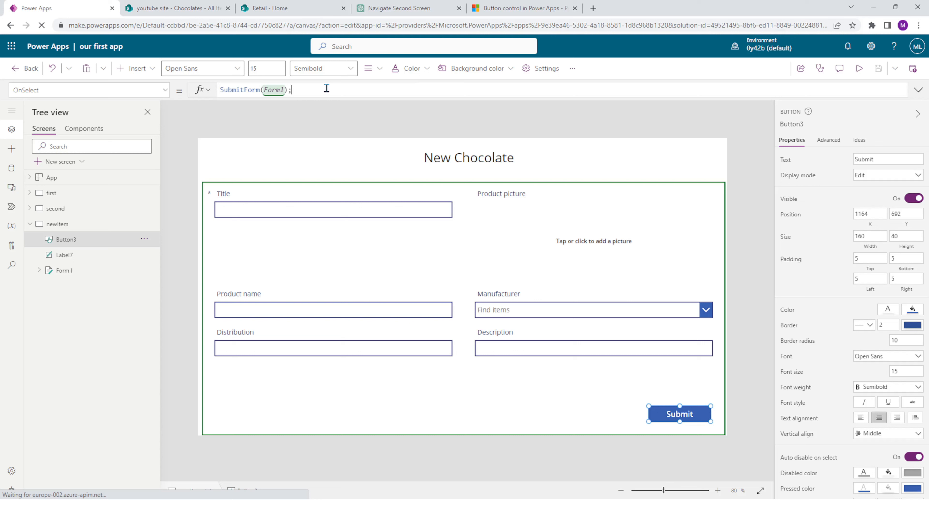
key(ctrl+a)
key(BackSpace)
text(Navigate)
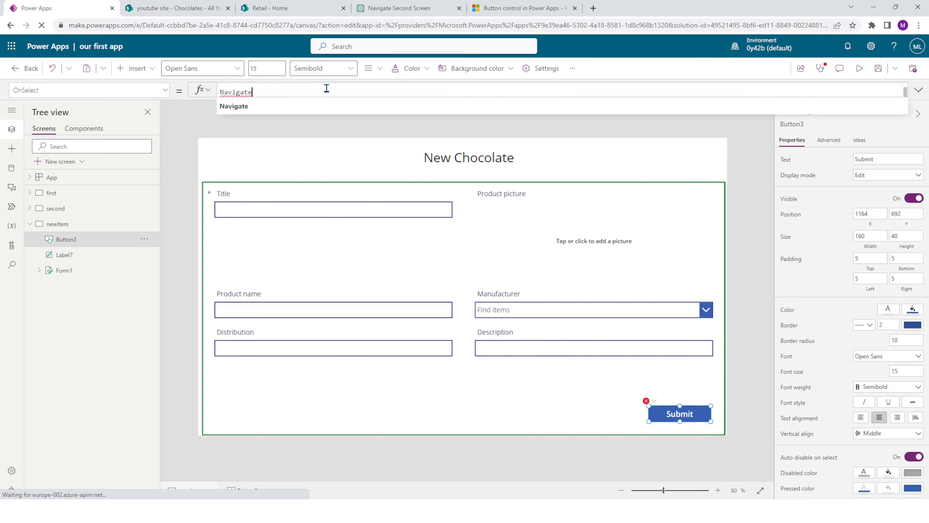
text(()
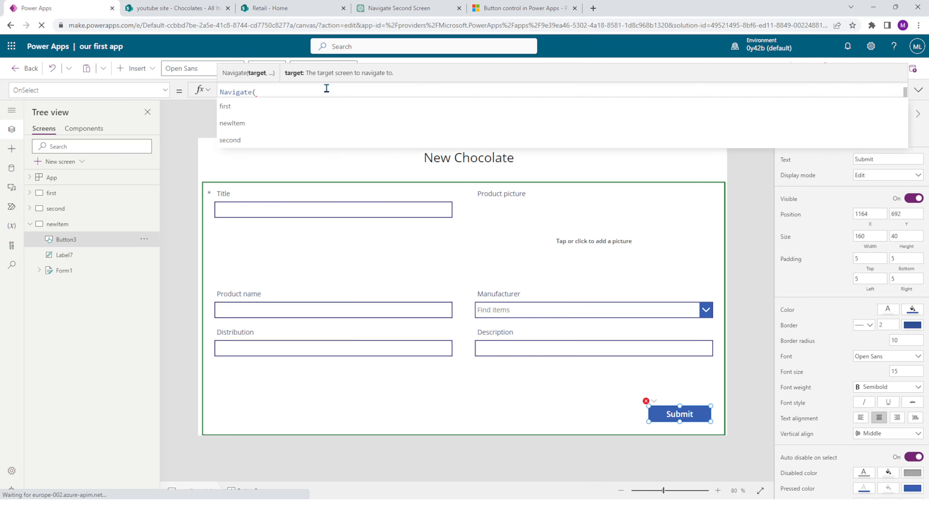
text(first);)
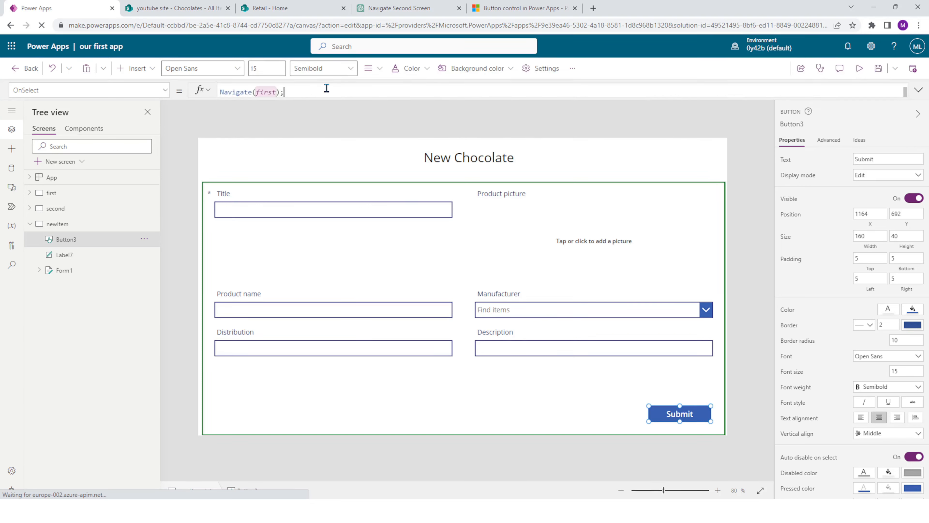
drag(339, 98, 325, 213)
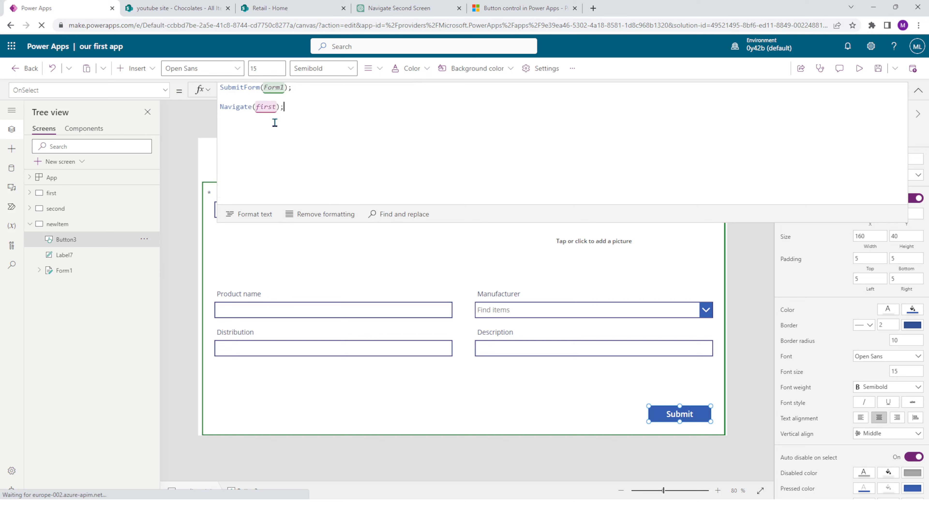
click(878, 69)
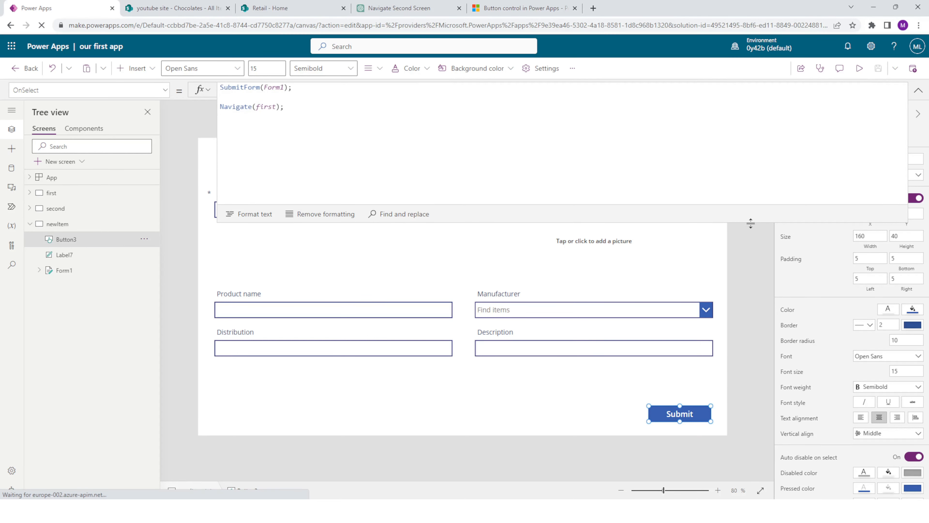
drag(752, 222, 756, 107)
click(722, 114)
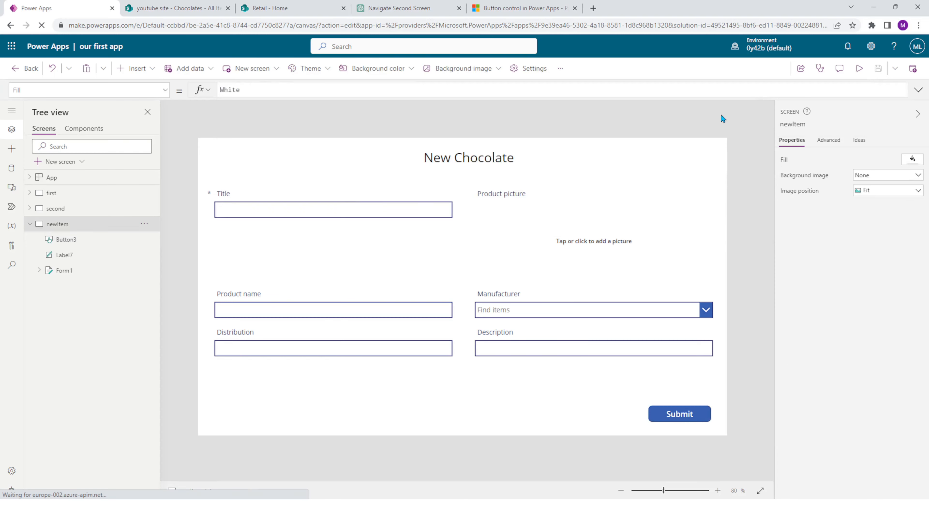
- Preview the app from the first screen, open the 3 Musketeers details, and return to the gallery
click(99, 193)
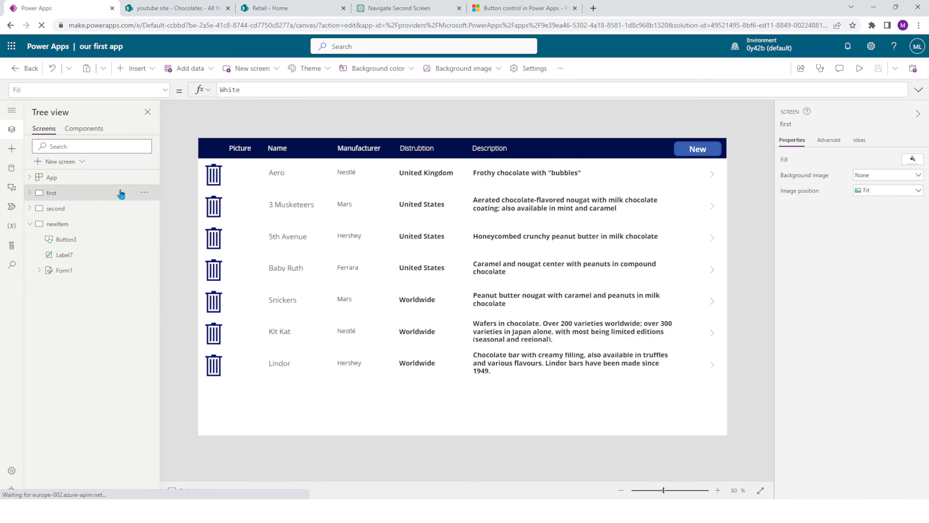
click(860, 70)
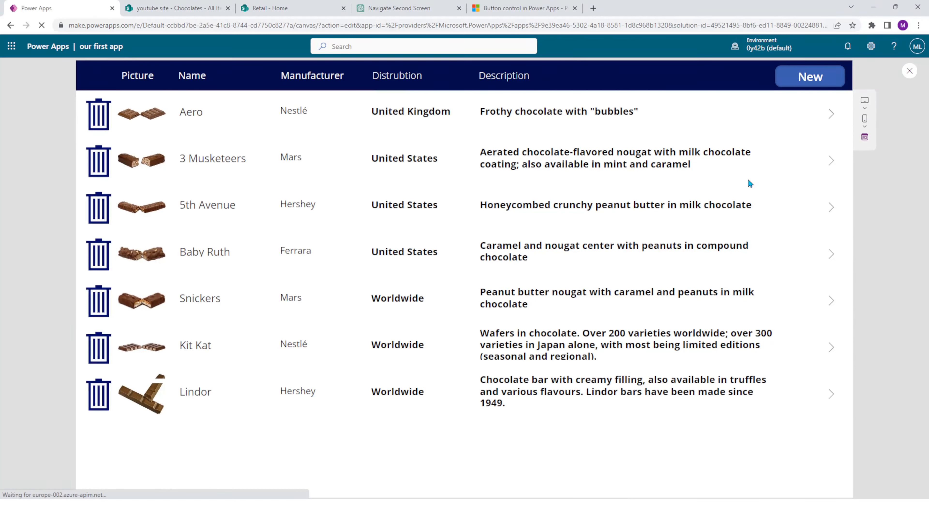
click(831, 164)
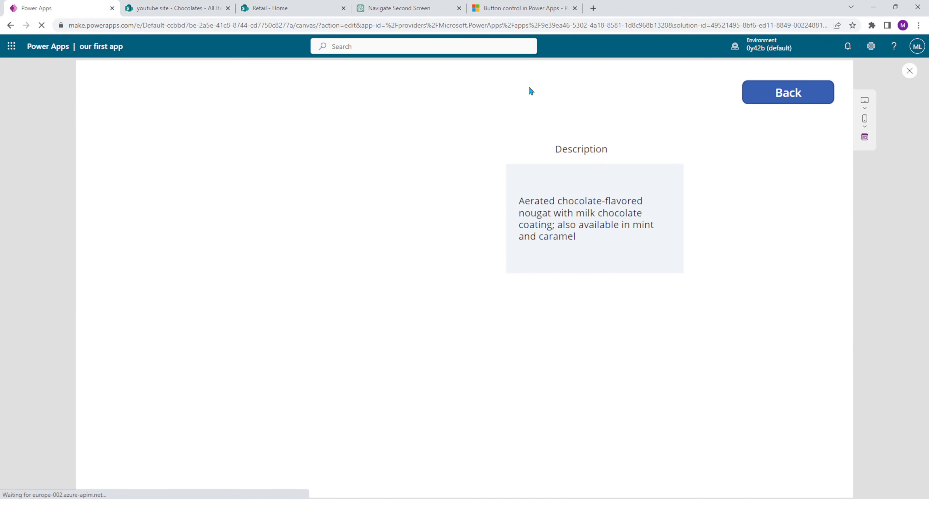
click(787, 96)
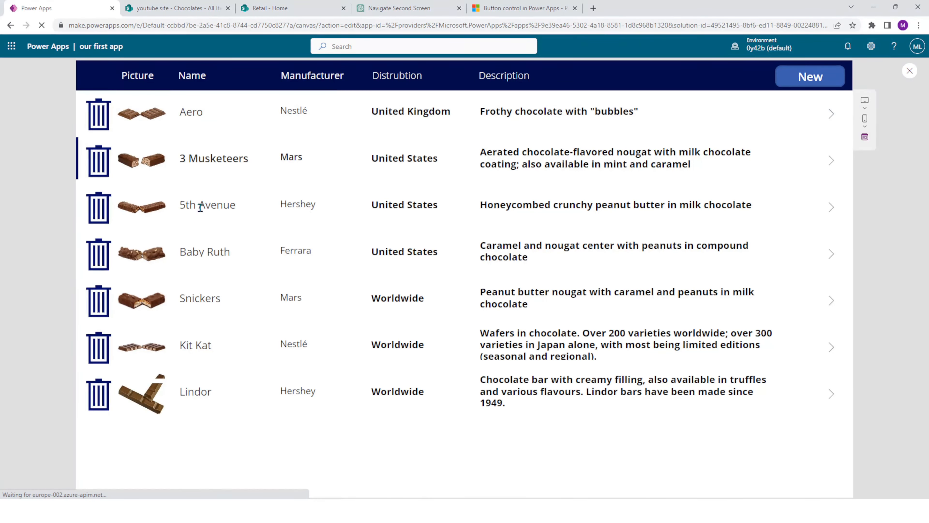
- Delete the 5th Avenue row in the app preview and check the deletion in the refreshed SharePoint Chocolates list
click(103, 214)
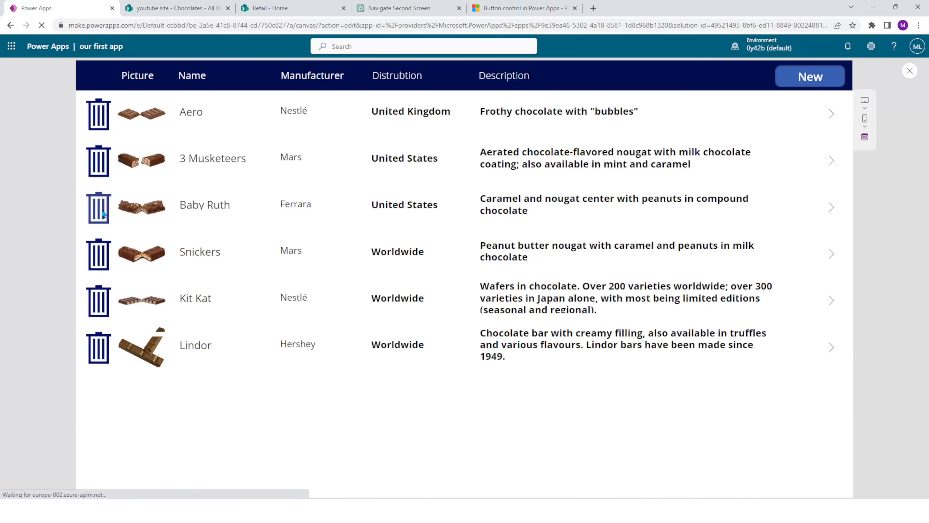
click(186, 11)
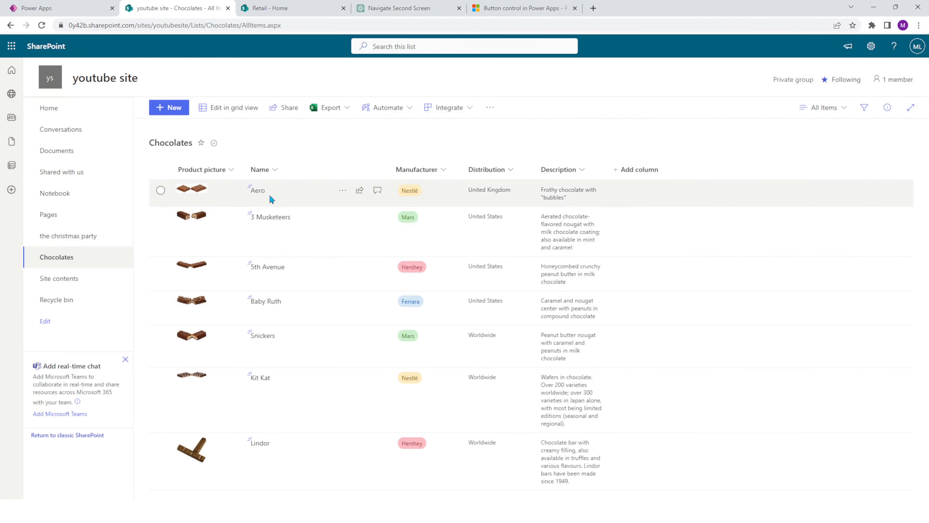
click(40, 25)
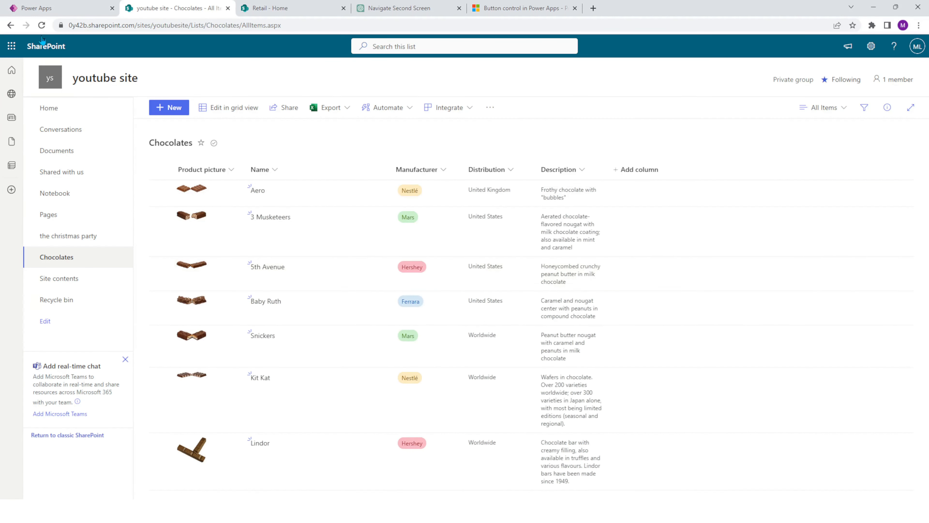
click(42, 25)
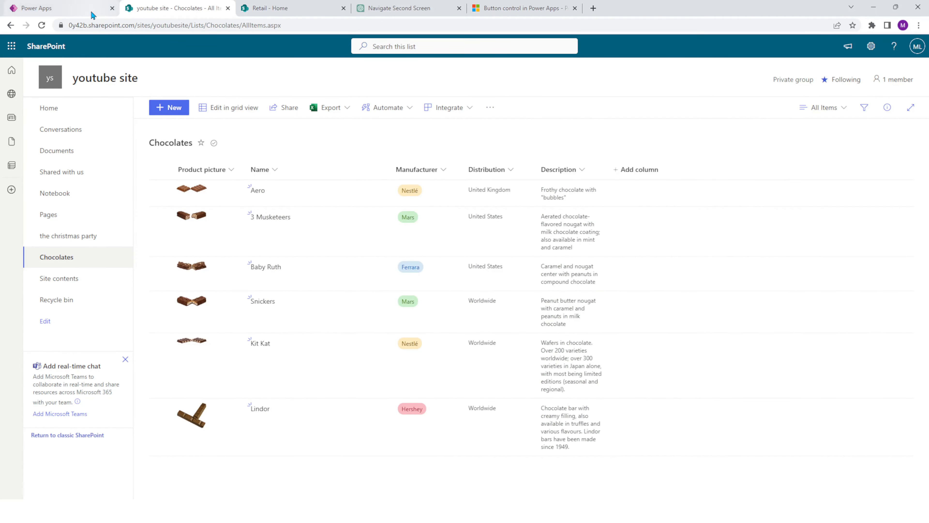
- Switch back to the Power Apps preview, check the new-item screen through the New button, and exit the preview
click(59, 8)
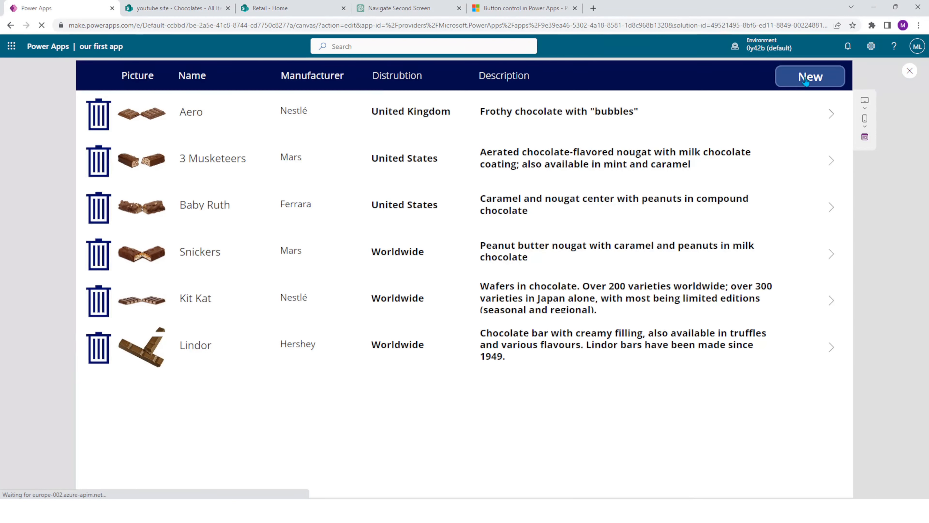
click(797, 81)
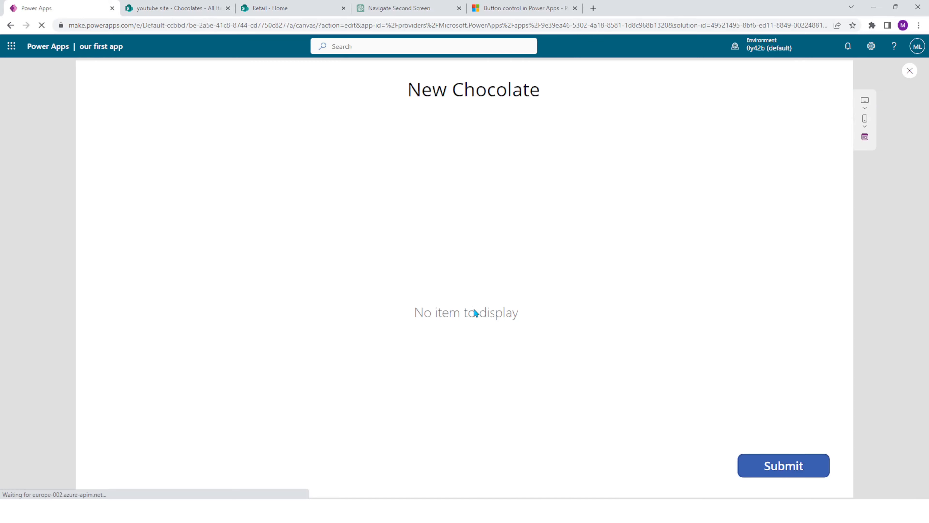
click(910, 71)
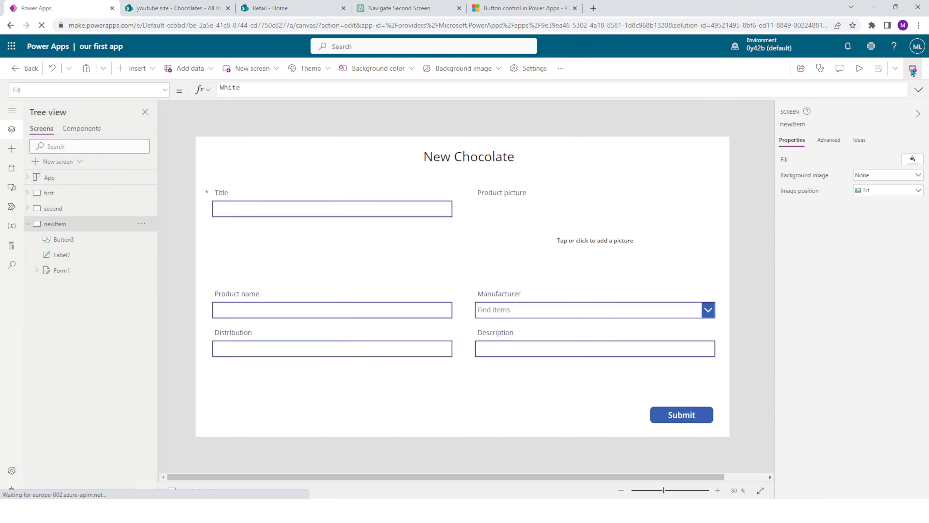
- Set the Item property of Form1 on the newItem screen to Defaults(Chocolates) and save the app
click(451, 184)
click(469, 200)
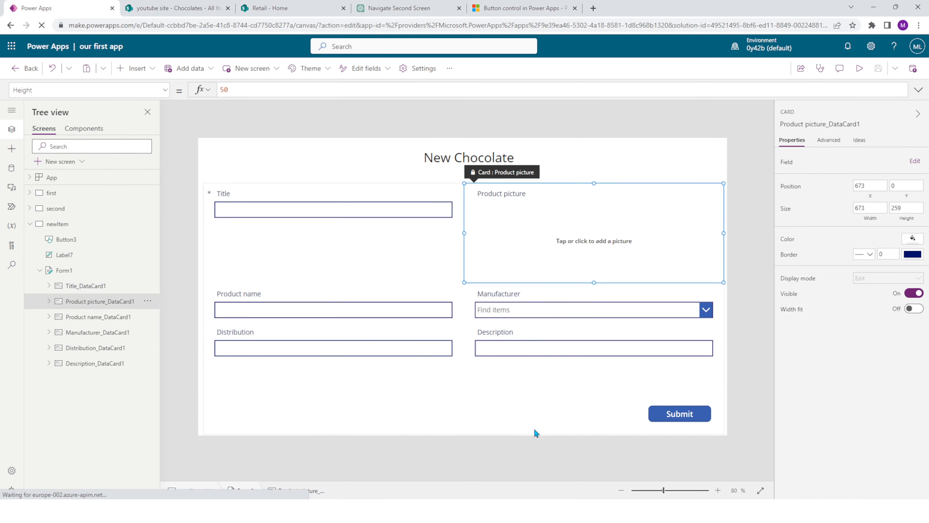
click(490, 411)
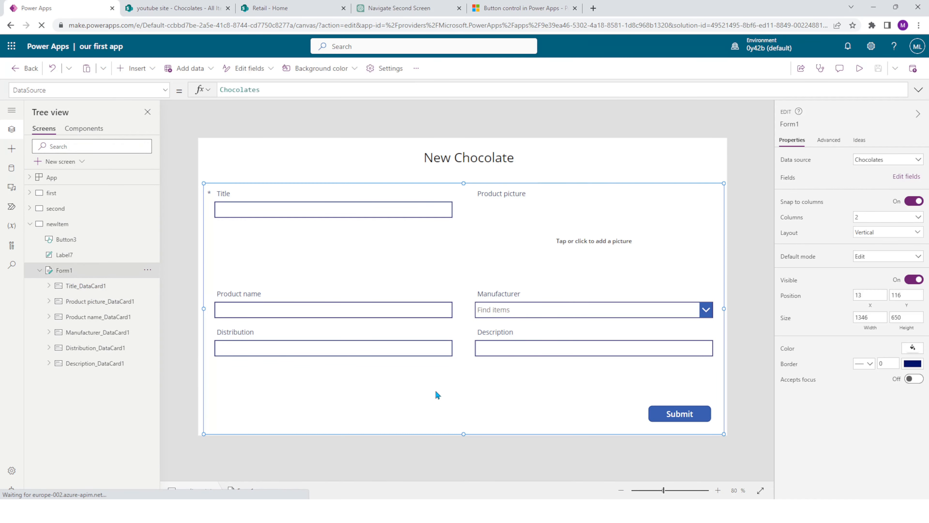
click(165, 91)
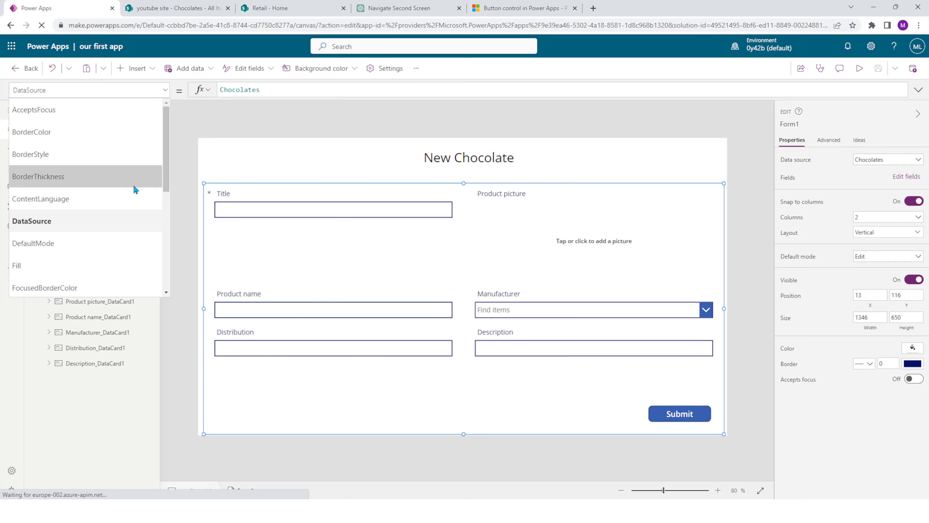
scroll(106, 197, down, 4)
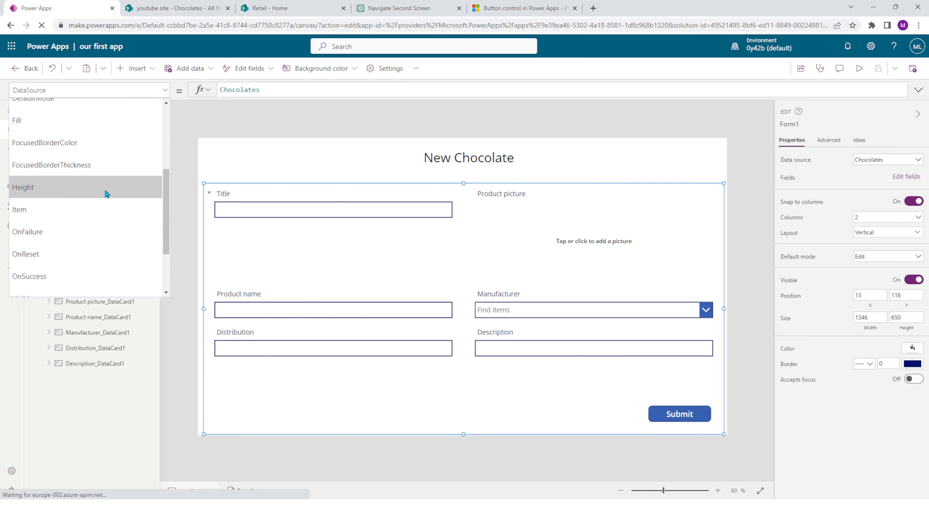
scroll(107, 146, up, 1)
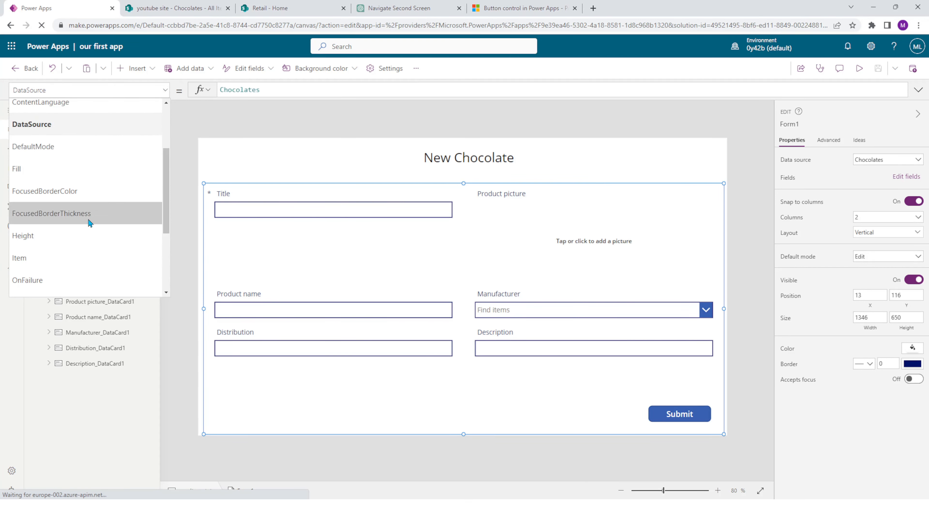
scroll(82, 216, down, 1)
click(82, 214)
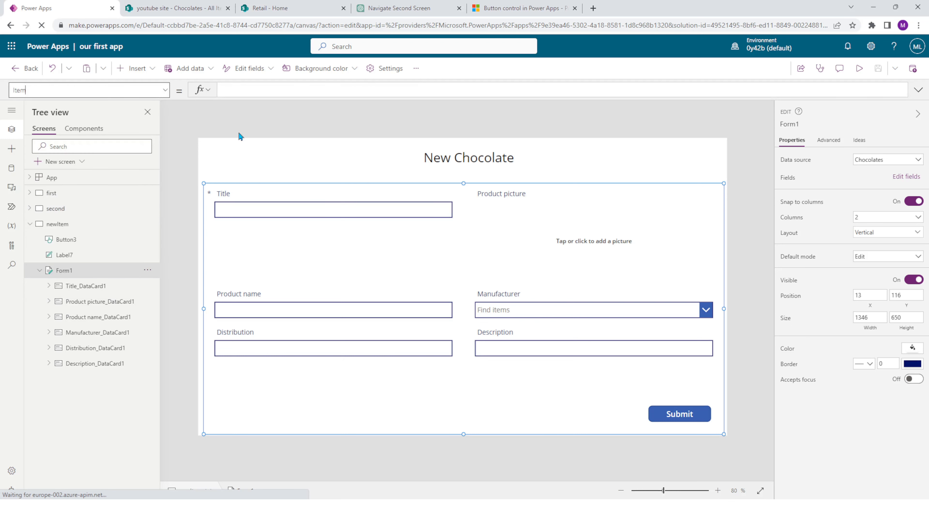
click(242, 88)
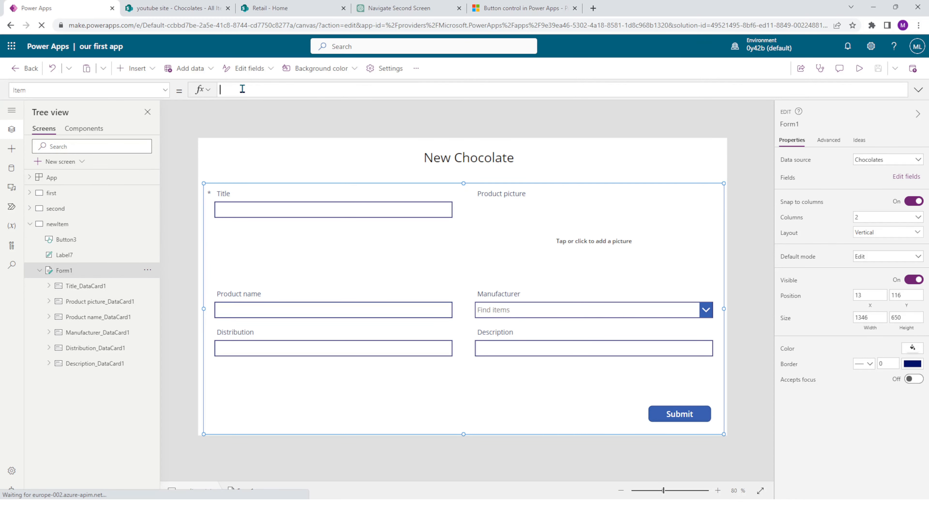
text(Default)
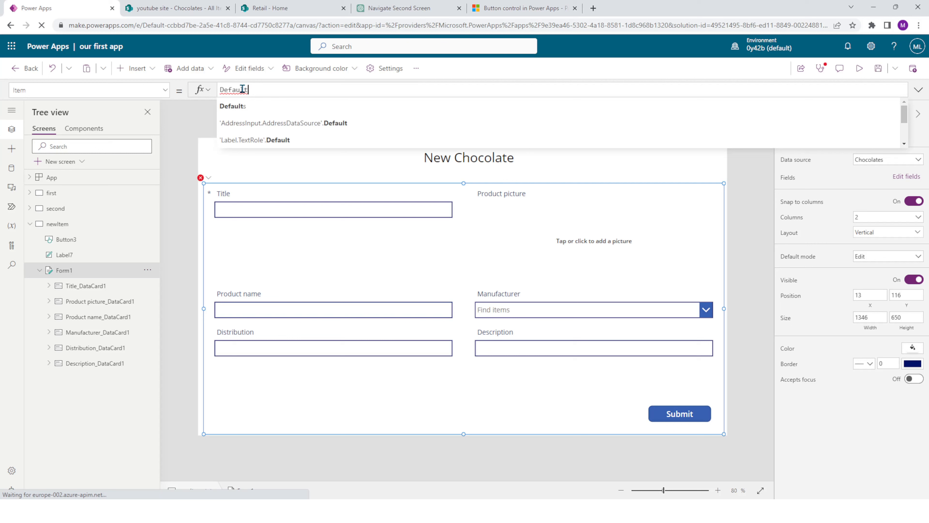
text(s()
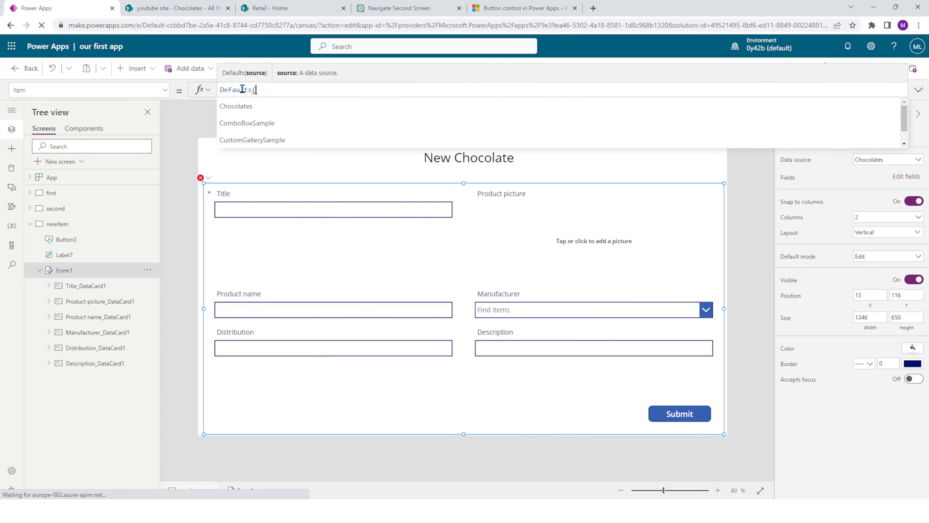
click(248, 106)
text())
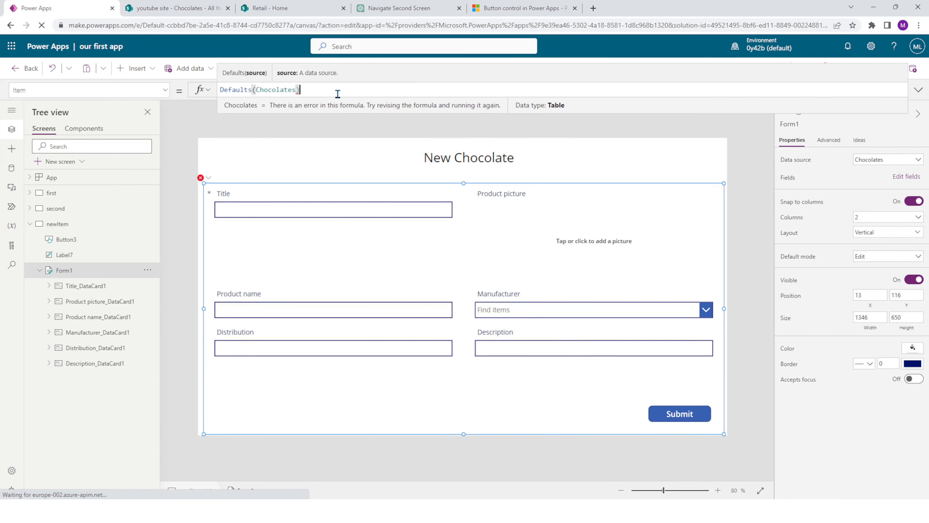
text(;)
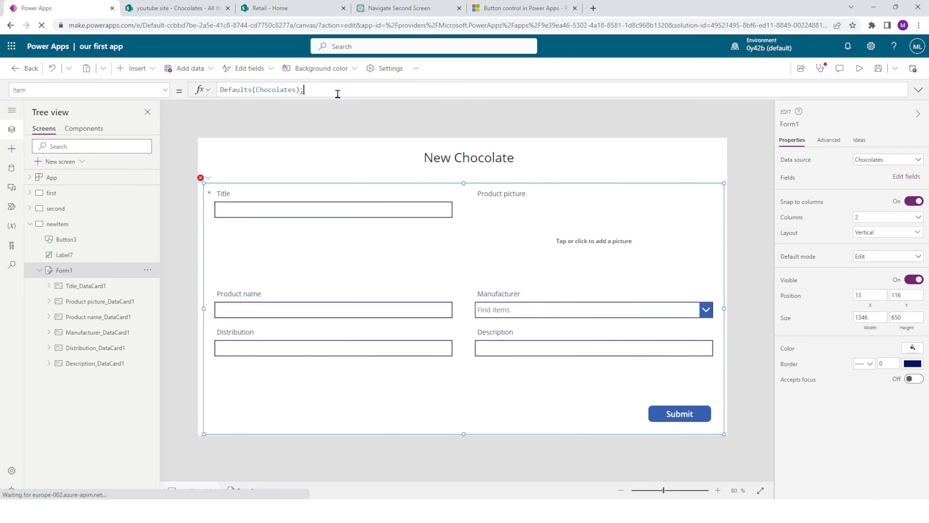
key(BackSpace)
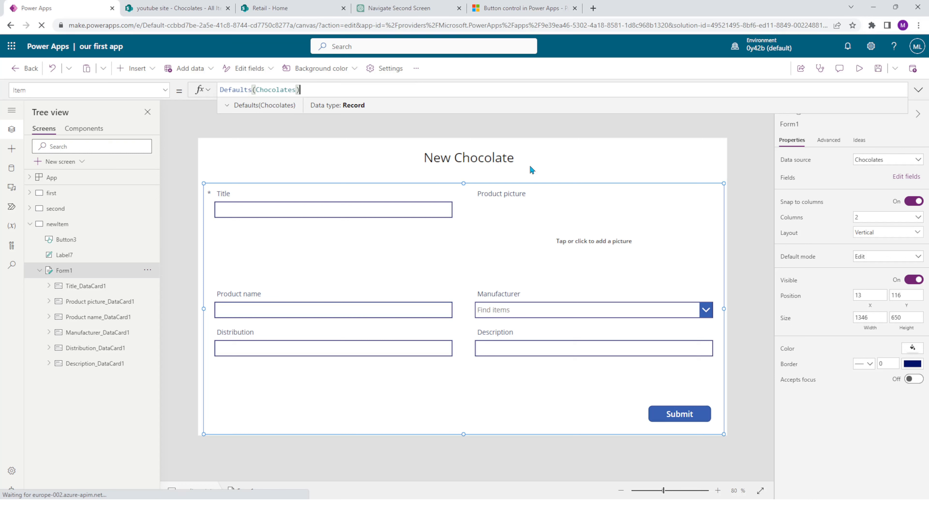
click(878, 68)
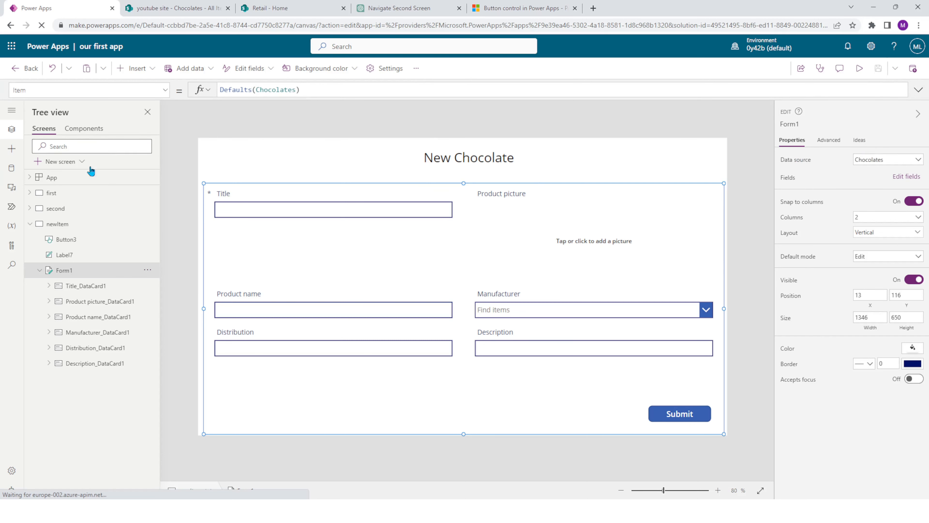
- Preview the app from the first screen and open the new-item form
click(86, 194)
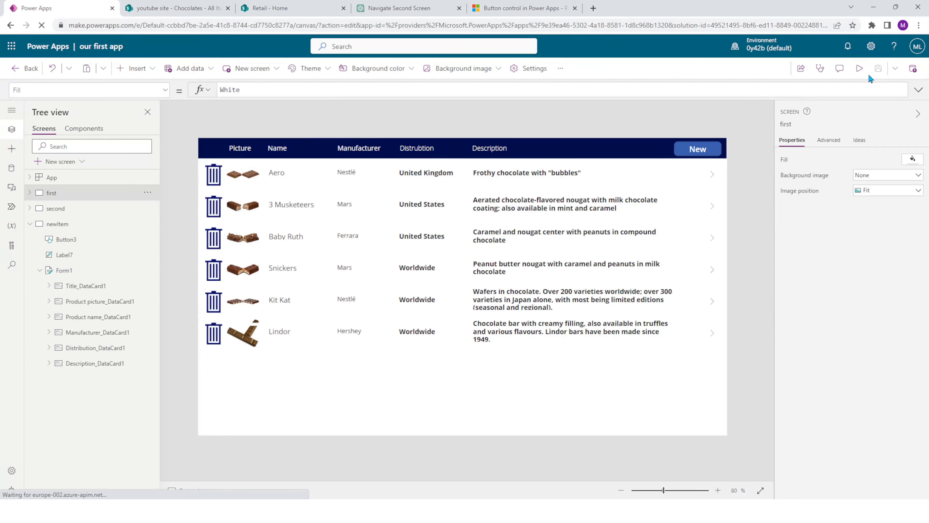
click(860, 70)
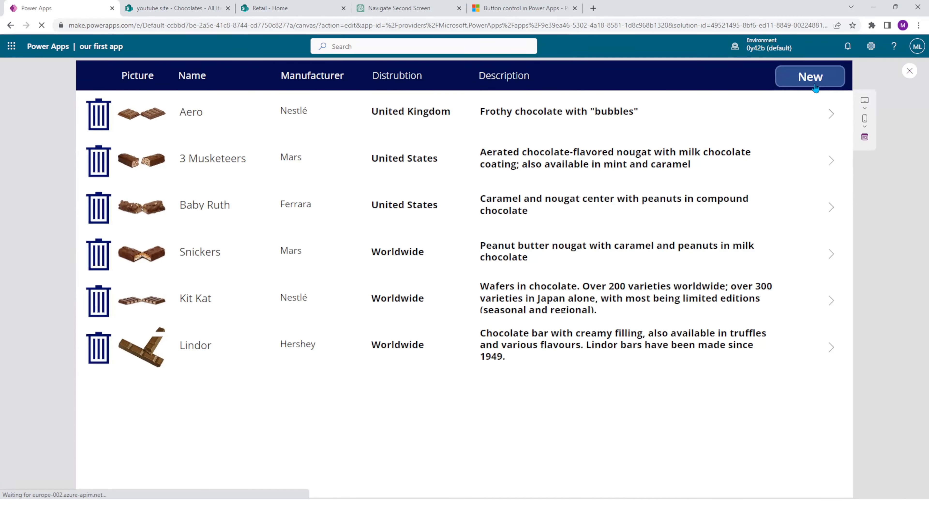
click(812, 76)
- Fill in the title "Markus Chocolate", the product name "The special chocolate" and the distribution "Sweden" in the New Chocolate form
click(187, 168)
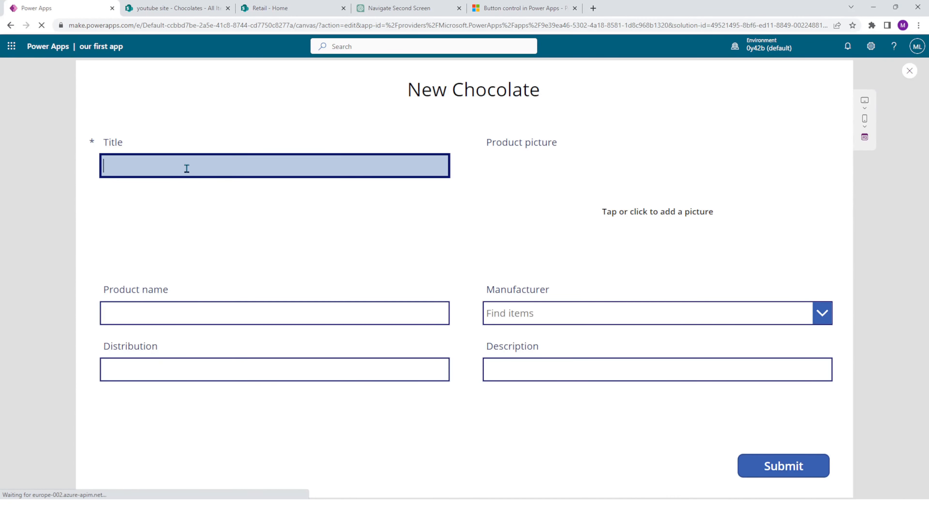
text(Markus Chocolate)
click(222, 305)
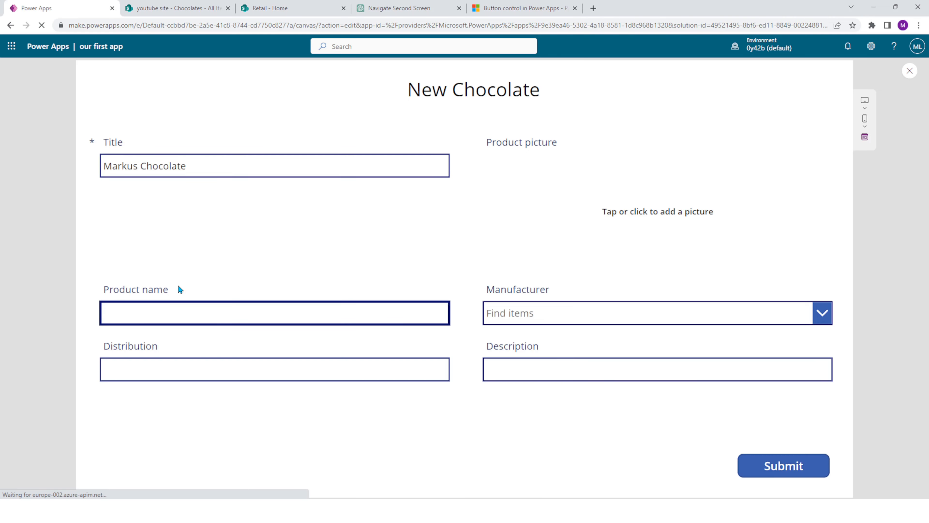
text(The special chocolate)
click(228, 367)
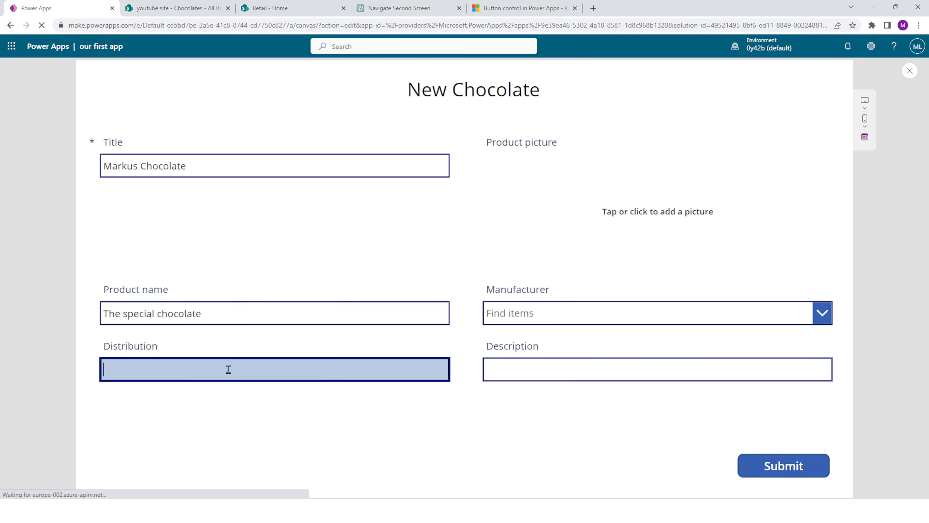
text(Sweden)
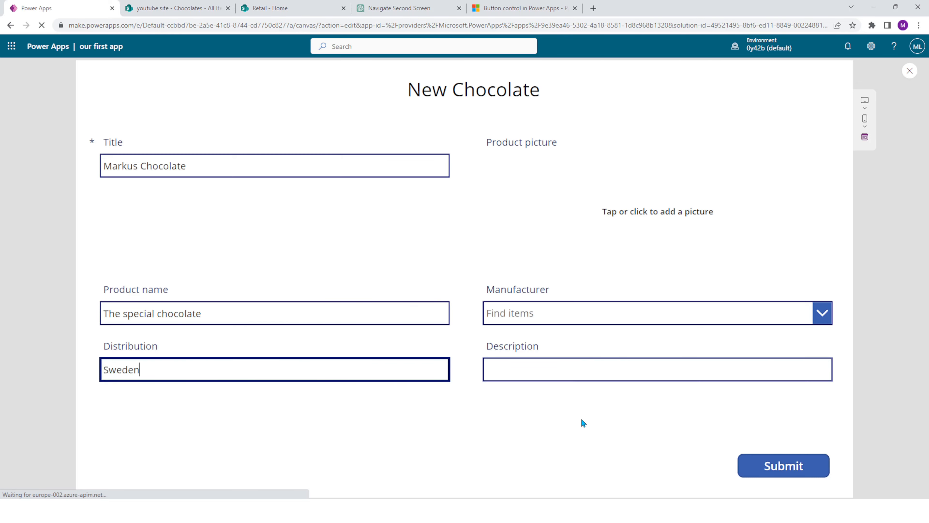
- Choose Mars as the manufacturer, enter the description "great chocolate!" and submit the new chocolate
click(519, 313)
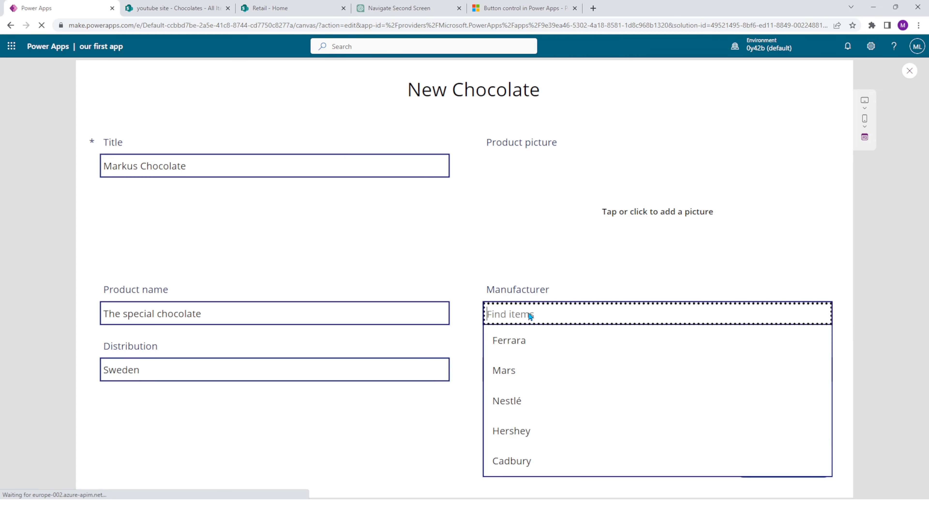
click(531, 376)
click(533, 360)
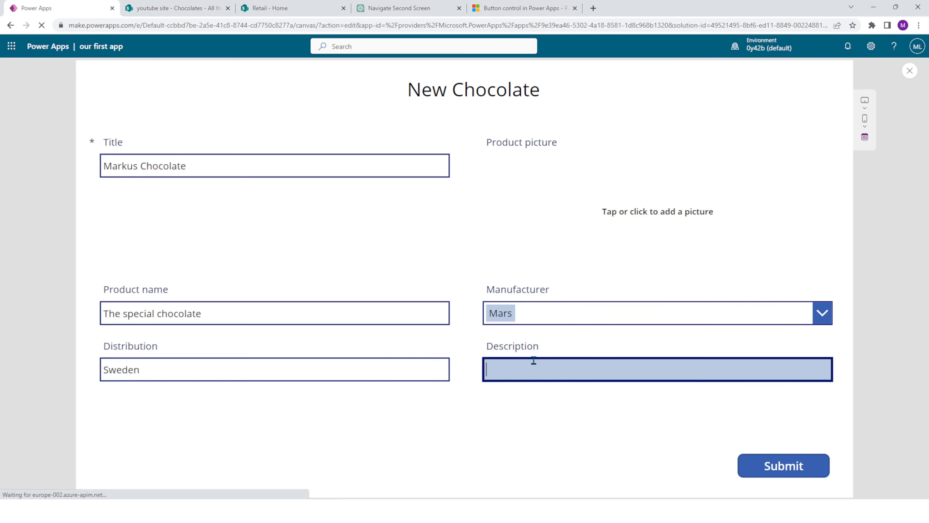
text(great chocolate!)
click(555, 409)
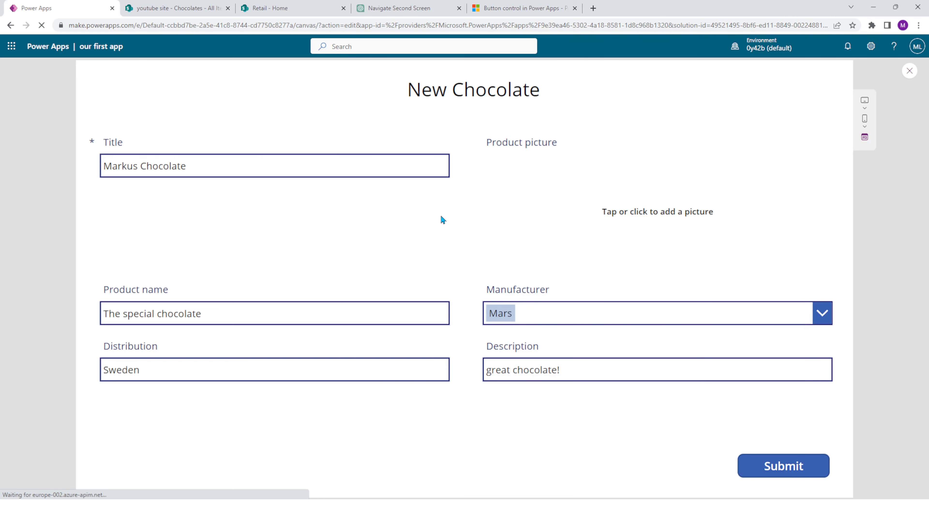
click(811, 467)
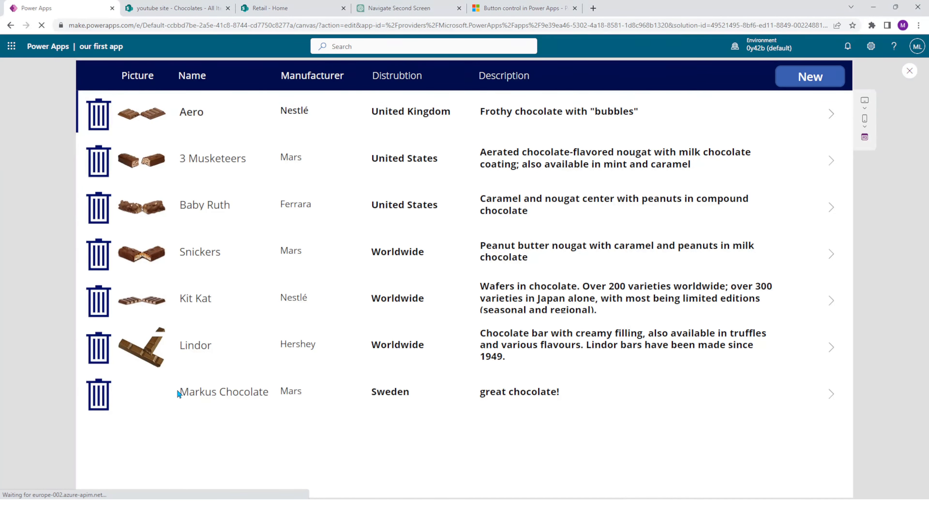
- Check the new Markus Chocolate row in the app gallery and in the refreshed SharePoint Chocolates list
click(139, 393)
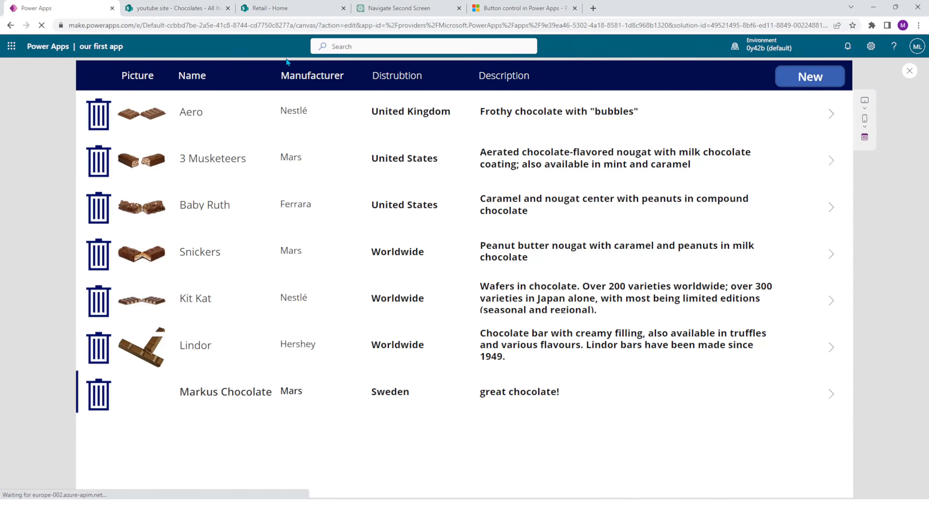
click(179, 11)
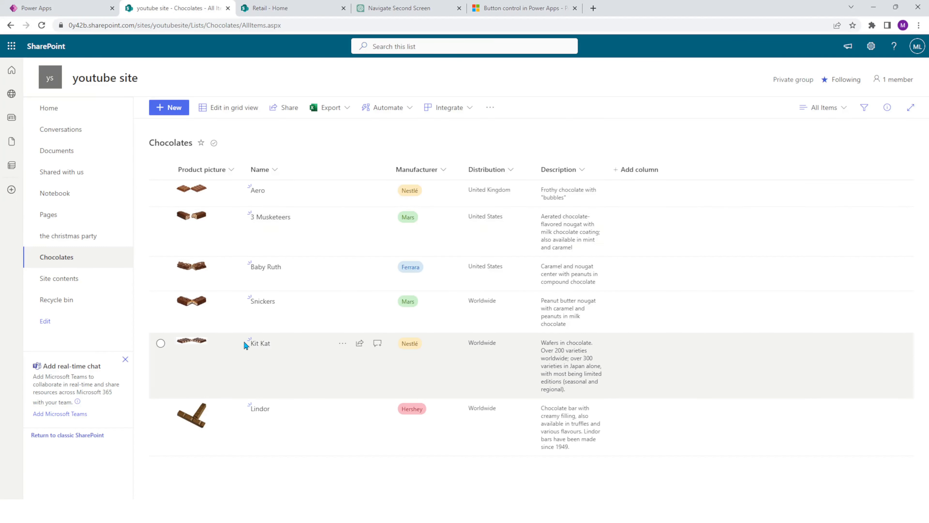
click(42, 25)
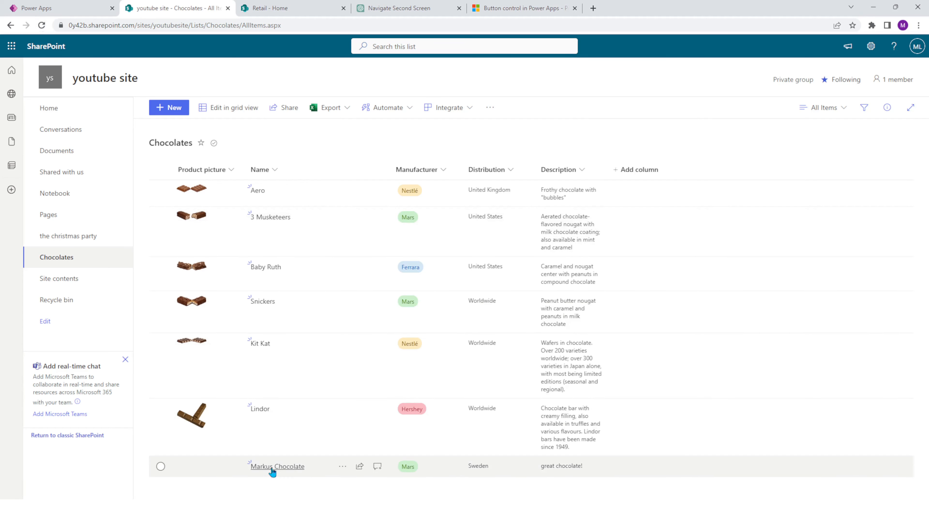
click(222, 467)
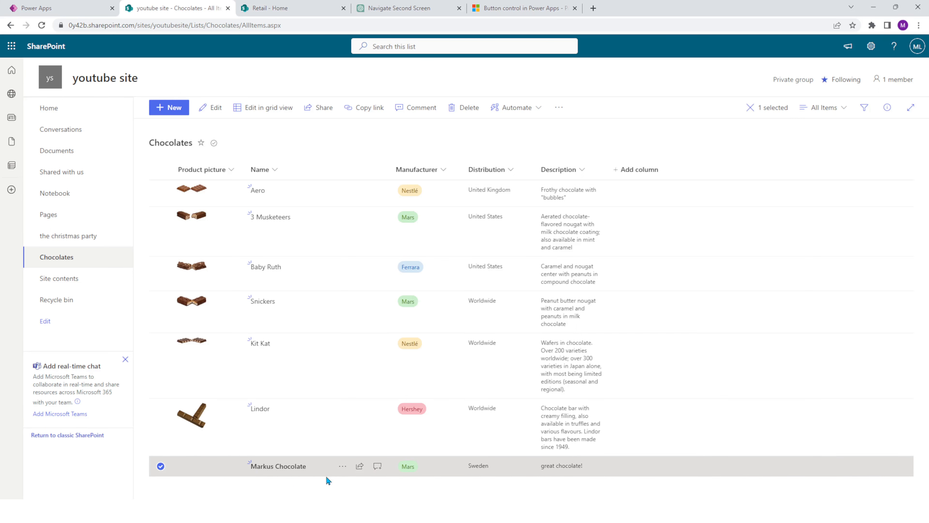
click(162, 466)
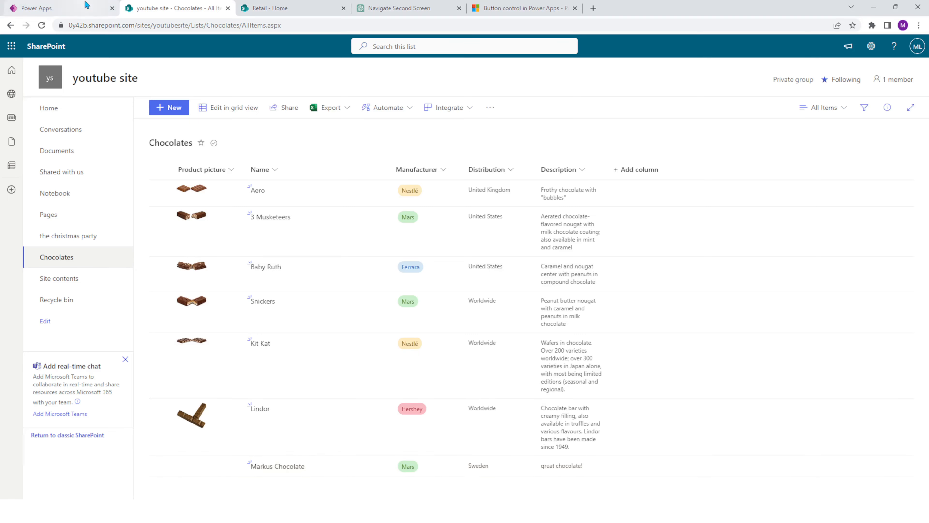
- Switch back to the Power Apps preview and select the 3 Musketeers row in the gallery
click(85, 3)
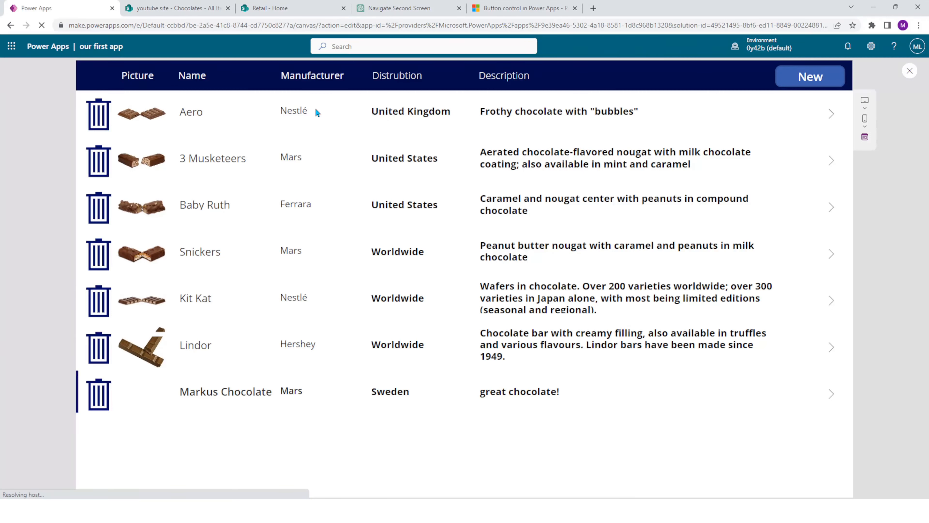
drag(315, 107, 271, 94)
click(312, 152)
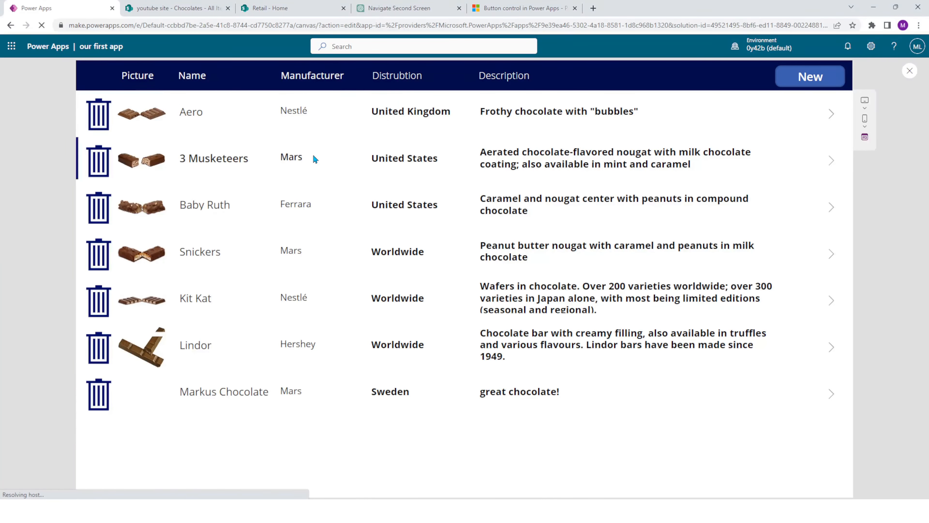